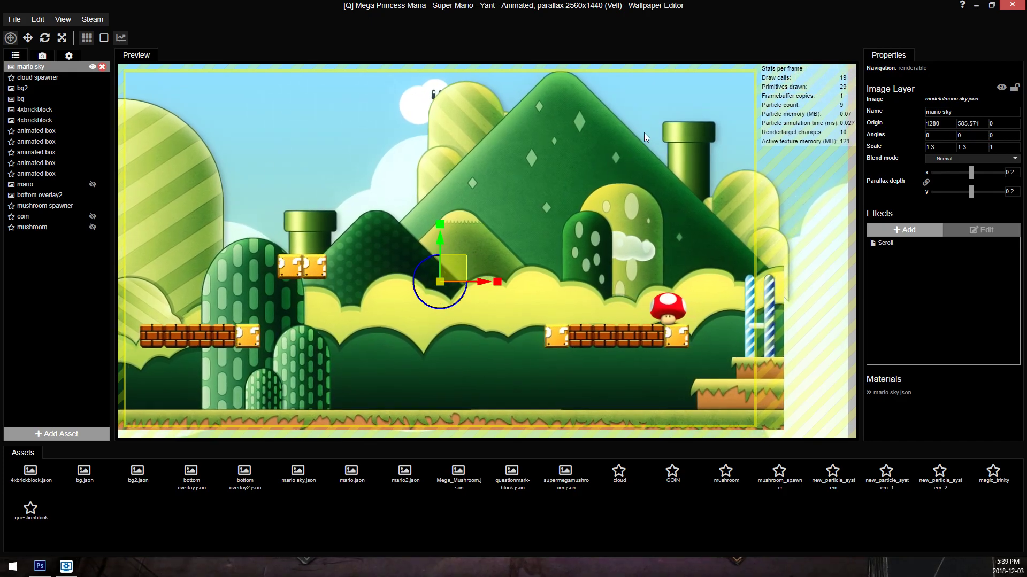
scroll(547, 234, "up", 1)
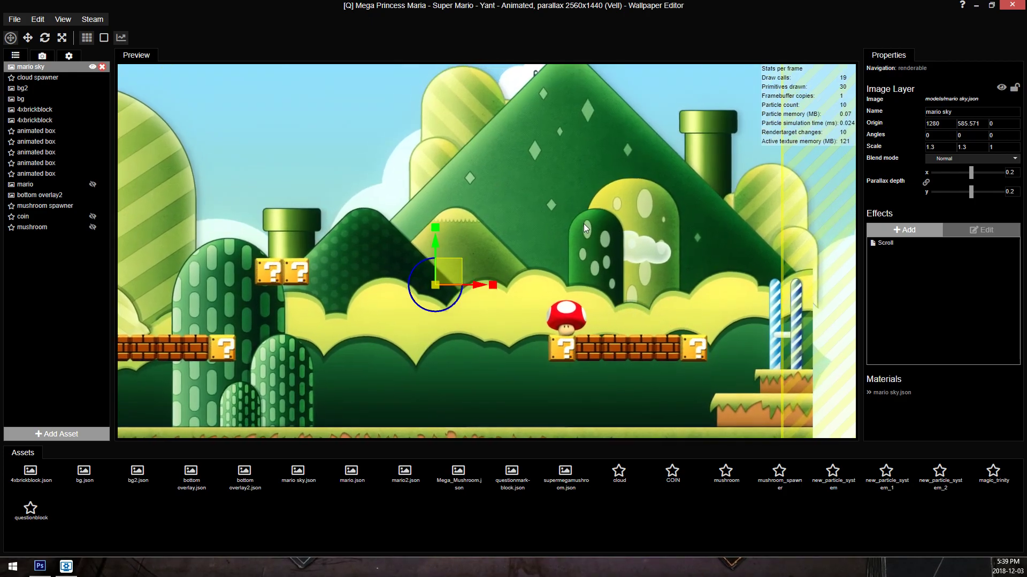
scroll(584, 223, "up", 5)
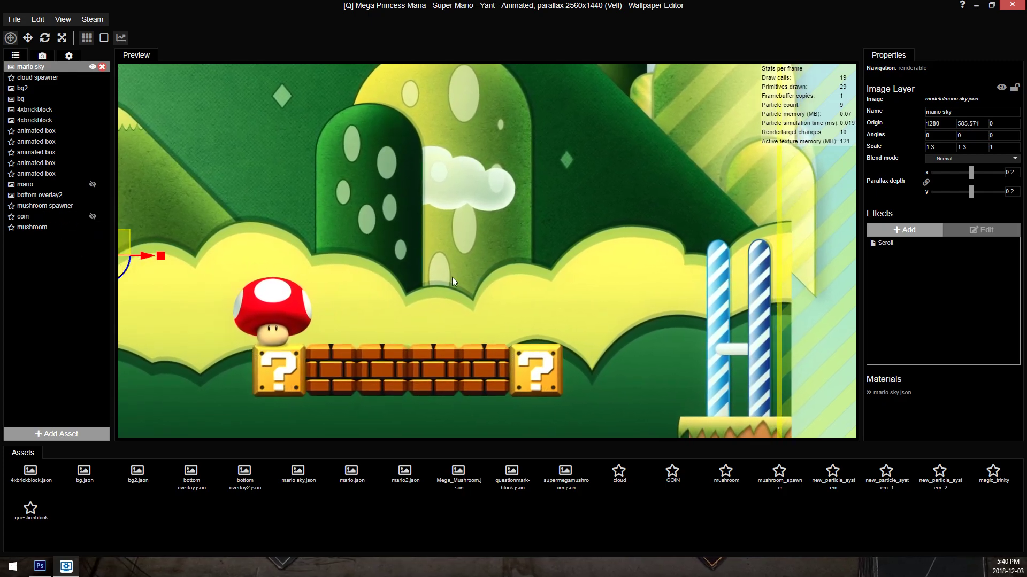
Step: Spawn an extra mushroom in the preview and save the Mario wallpaper project
left_click_drag(463, 232, 541, 226)
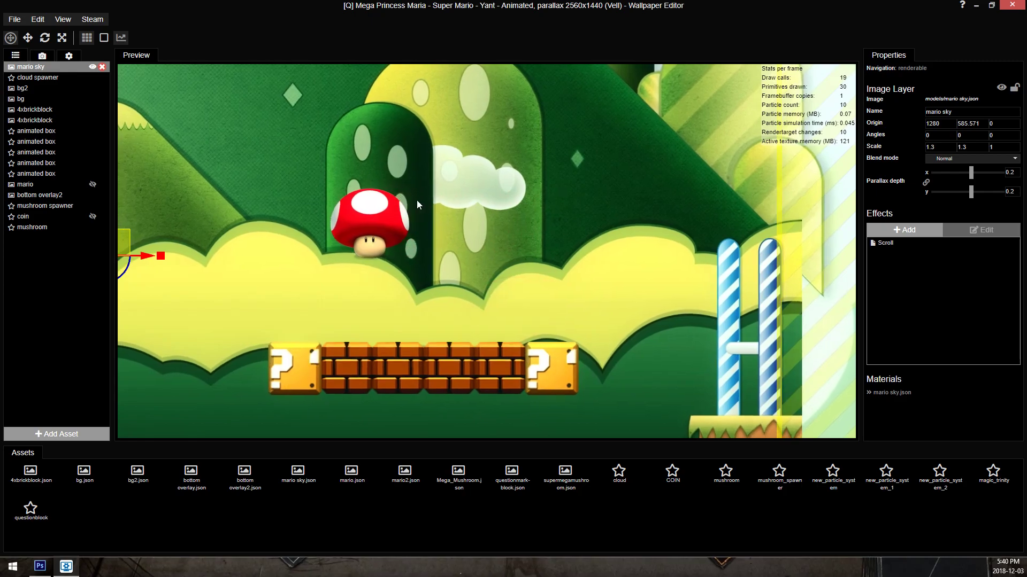
key("ctrl+s")
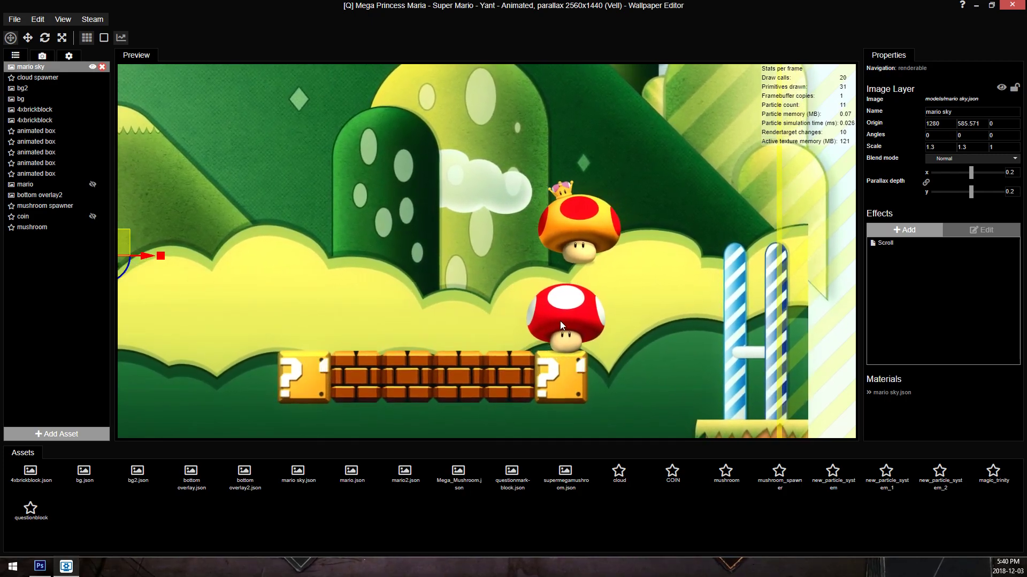
Step: Switch to Photoshop and nudge the blank white speech bubble slightly right below the Illidan bubble
left_click(39, 566)
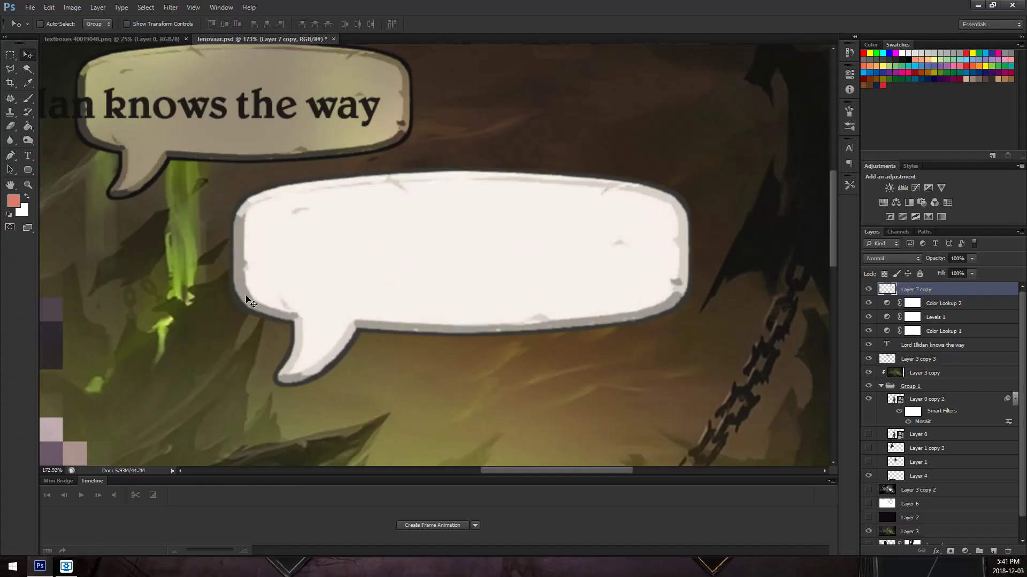
scroll(383, 244, "down", 1)
scroll(559, 320, "down", 2)
scroll(550, 314, "down", 2)
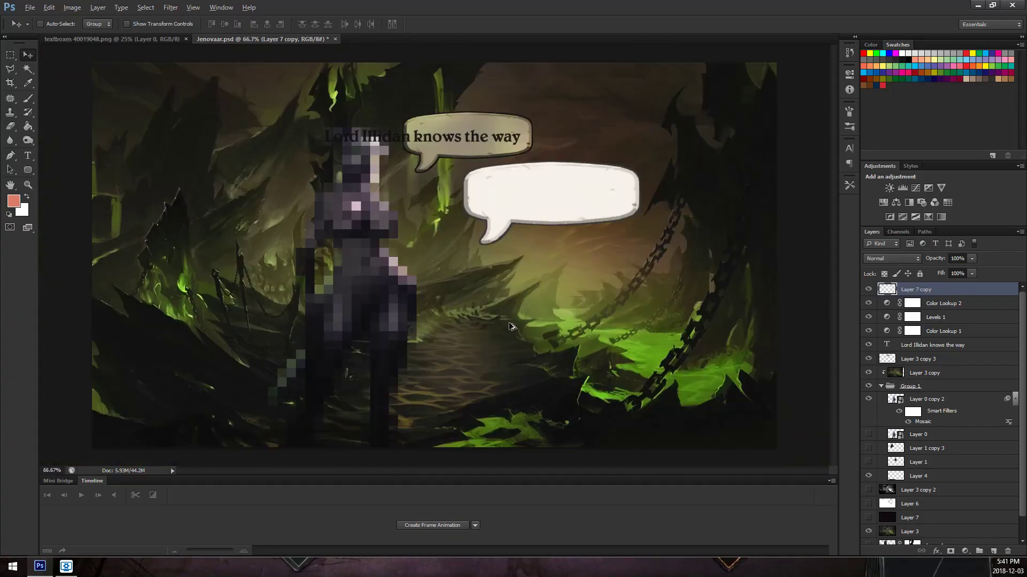
scroll(517, 325, "up", 2)
left_click_drag(421, 185, 371, 221)
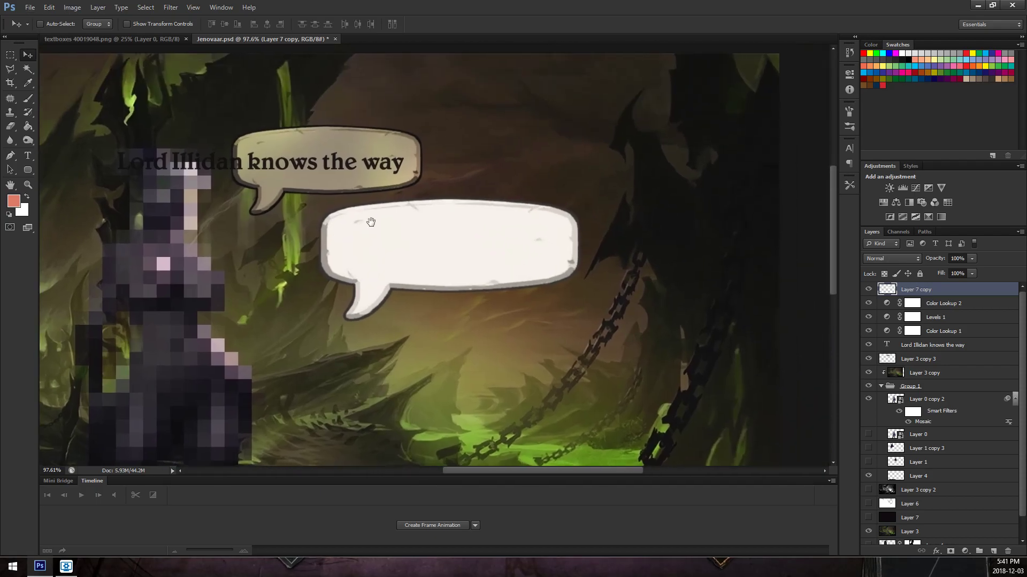
scroll(476, 184, "up", 1)
scroll(469, 184, "up", 1)
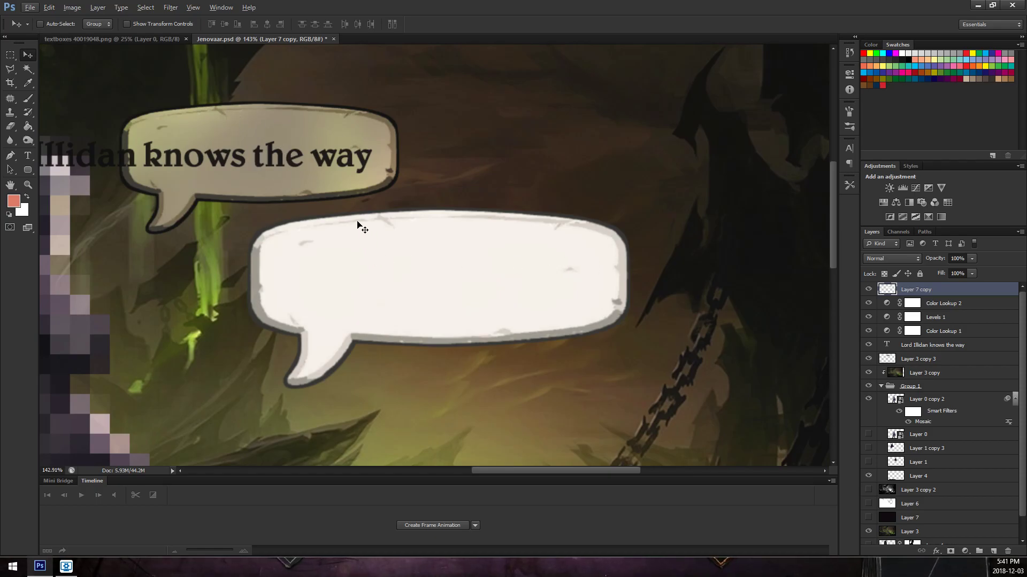
left_click_drag(325, 176, 362, 193)
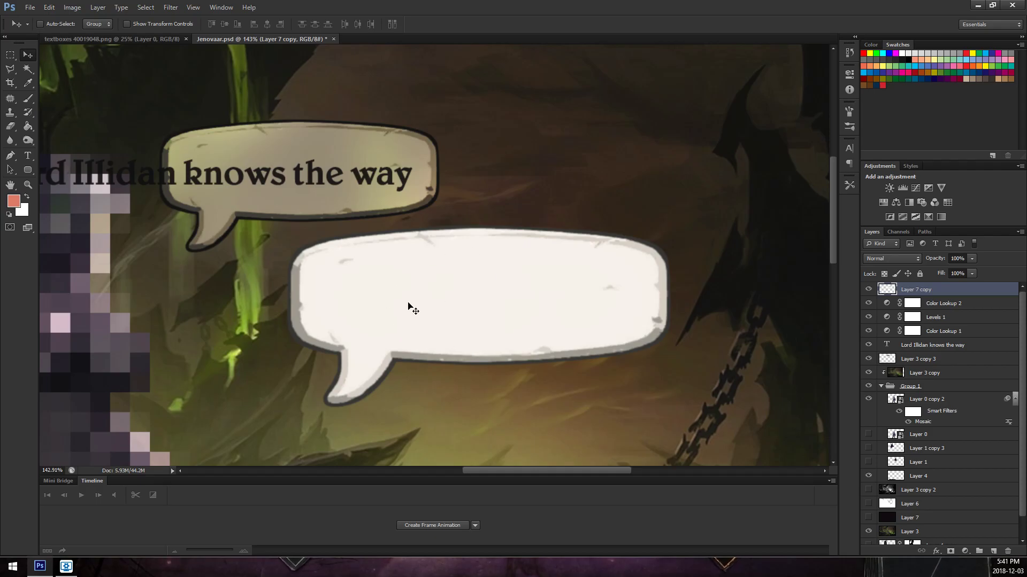
scroll(409, 307, "down", 2)
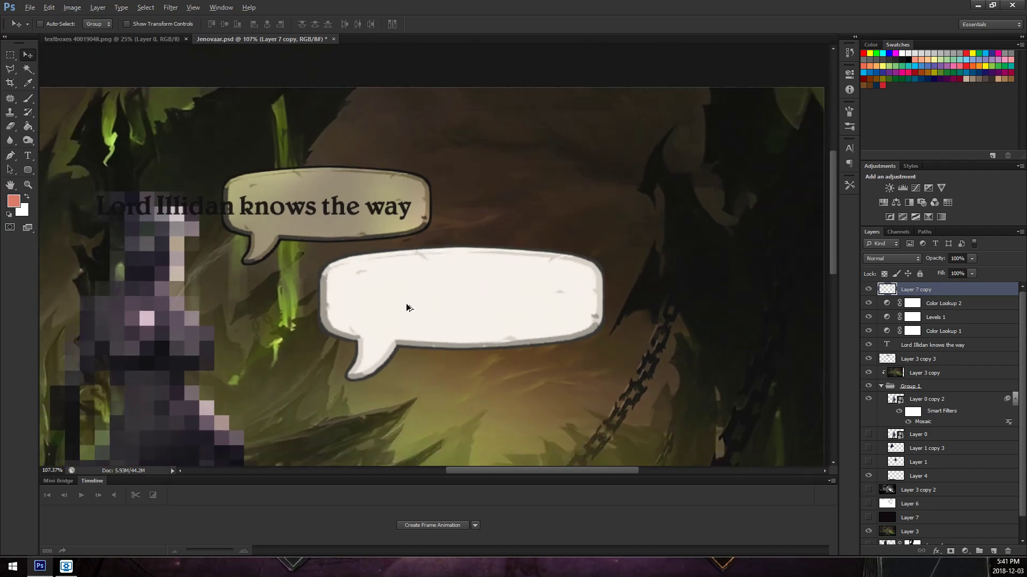
scroll(361, 300, "down", 1)
scroll(377, 313, "up", 2)
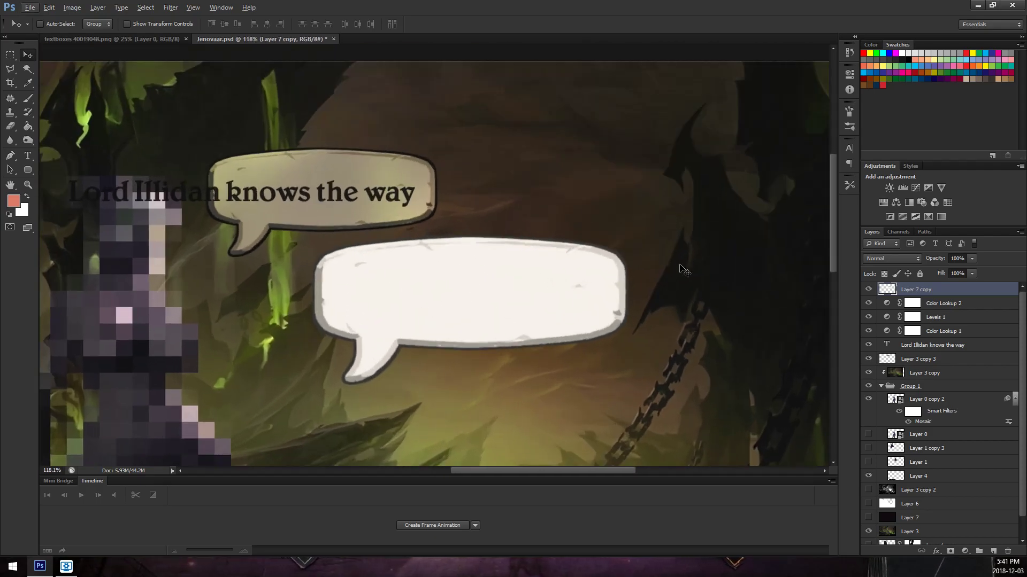
mouse_move(447, 278)
left_mouse_down()
mouse_move(436, 281)
mouse_move(456, 281)
left_mouse_up()
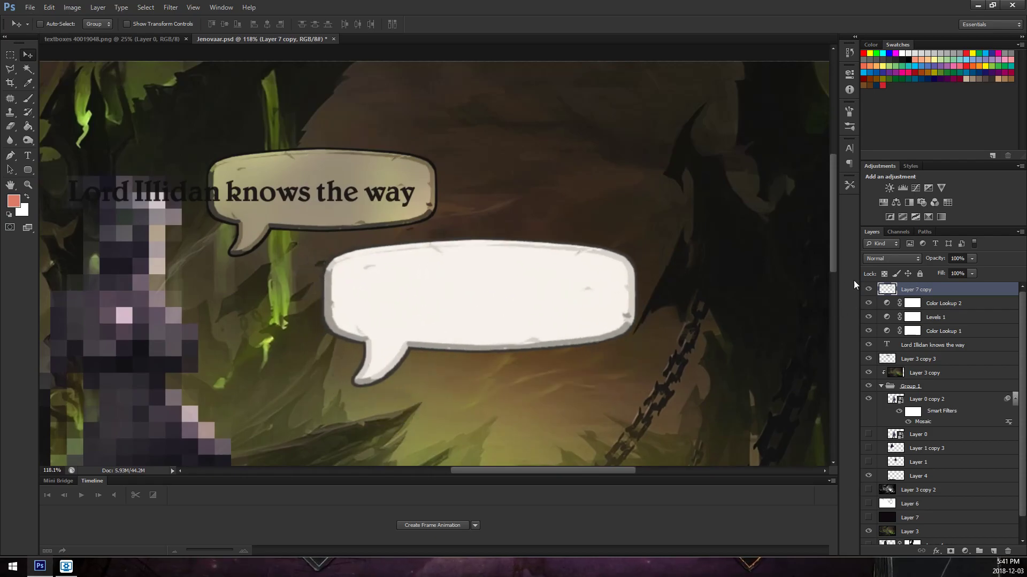
Step: Darken the white bubble's outline with a Levels adjustment, black input around 21
left_click(72, 7)
mouse_move(89, 34)
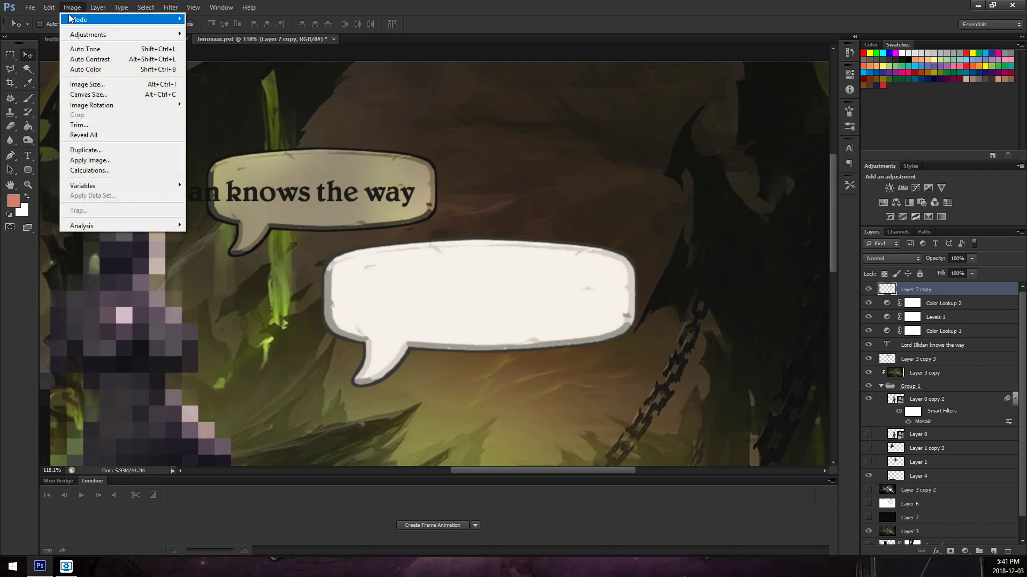
left_click(210, 43)
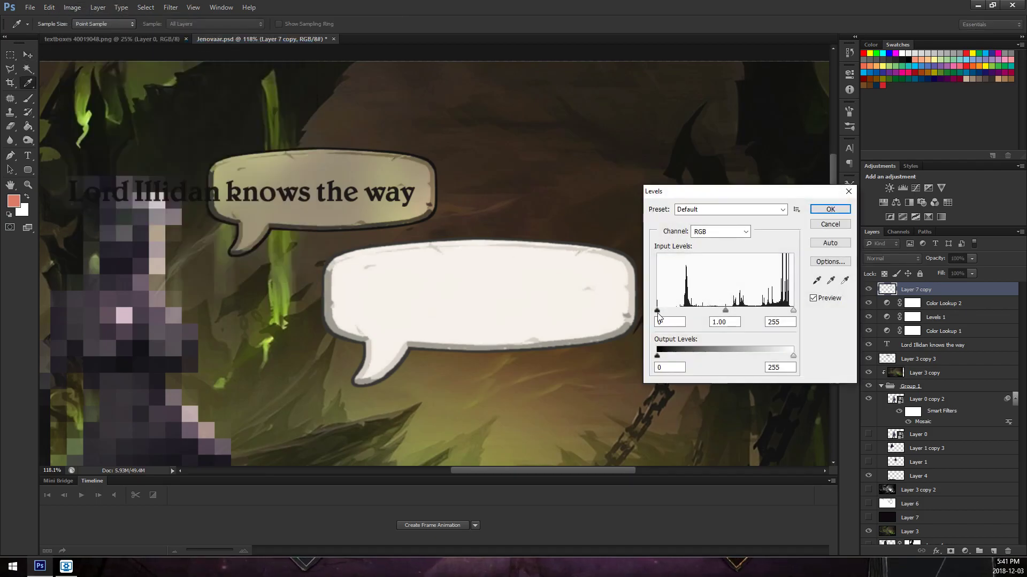
left_click_drag(658, 311, 688, 311)
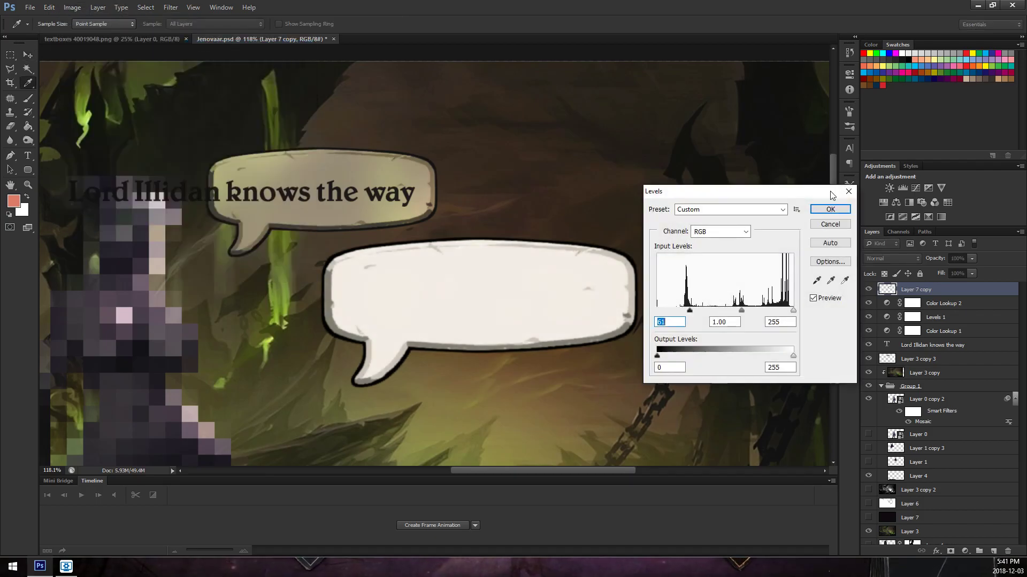
left_click(830, 211)
Step: Duplicate the cave background layer to the top and shrink the copy to about 57%
left_click(994, 528)
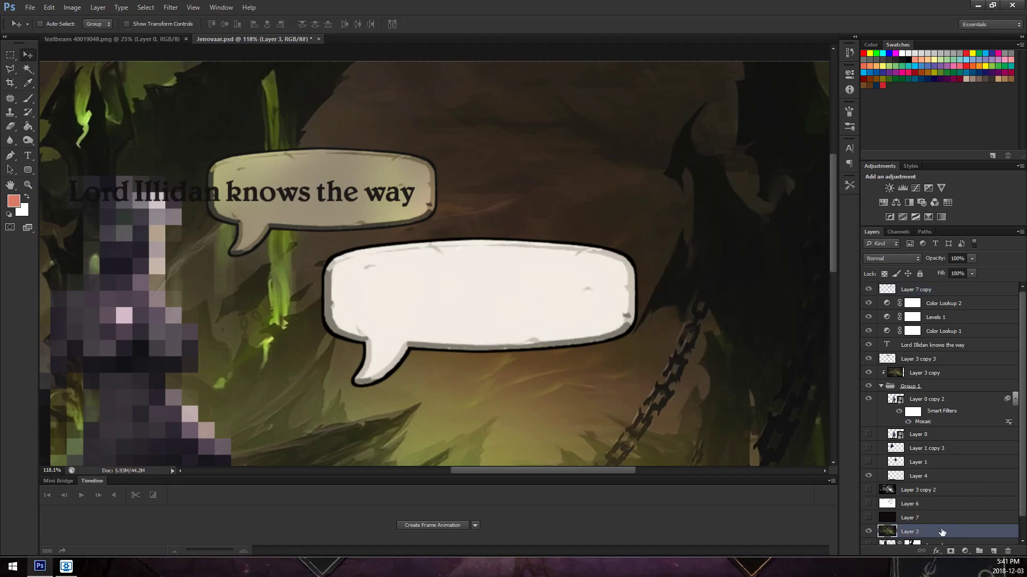
left_click_drag(939, 534, 937, 286)
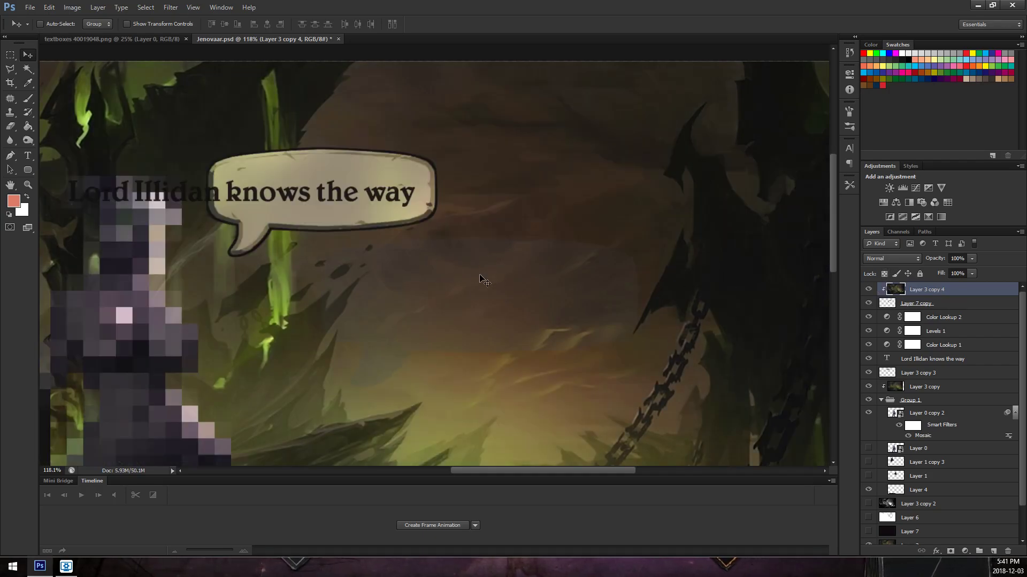
left_click_drag(479, 285, 470, 296)
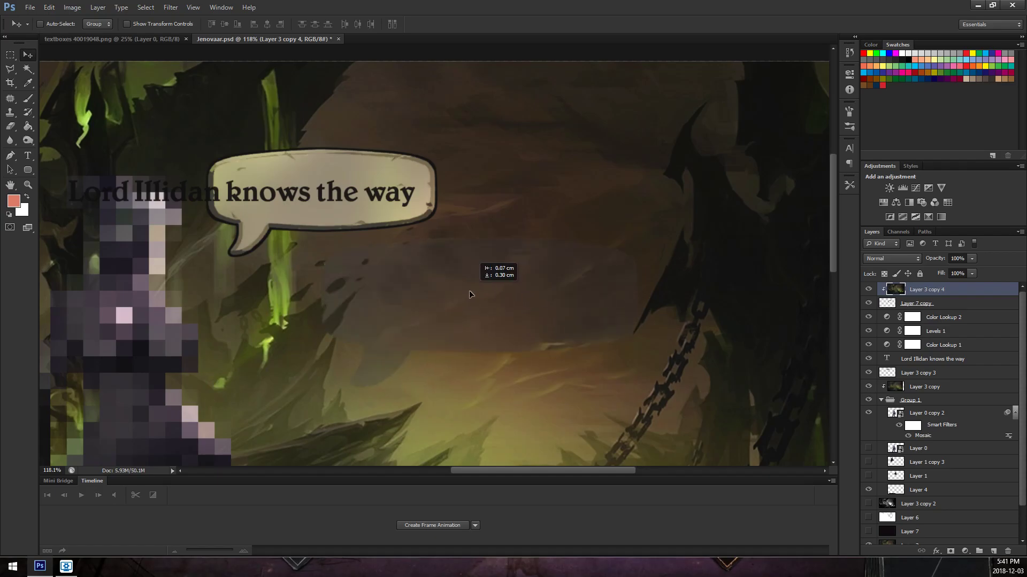
key("ctrl+t")
scroll(732, 177, "down", 3)
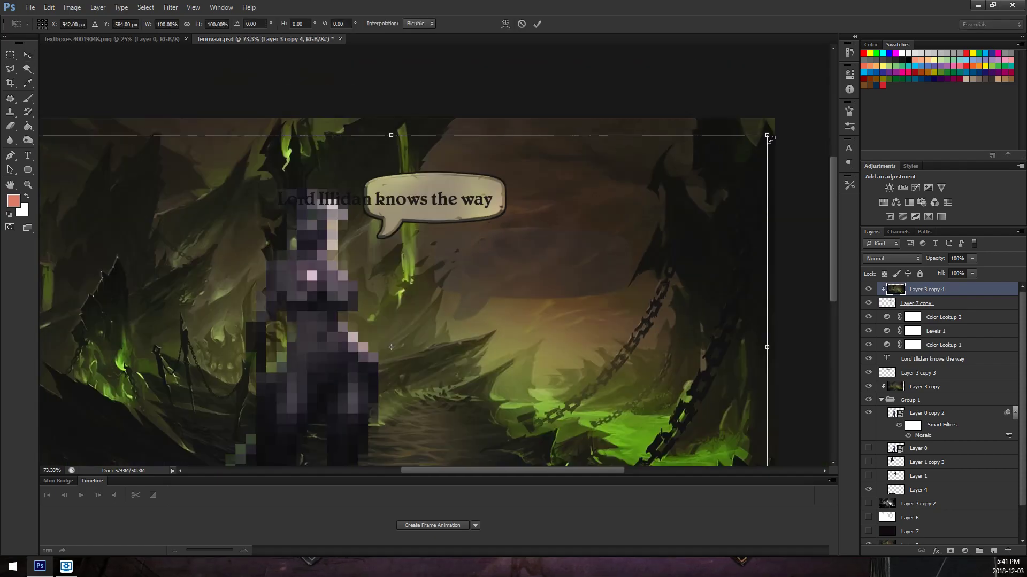
left_click_drag(769, 137, 674, 192)
left_click_drag(443, 290, 530, 242)
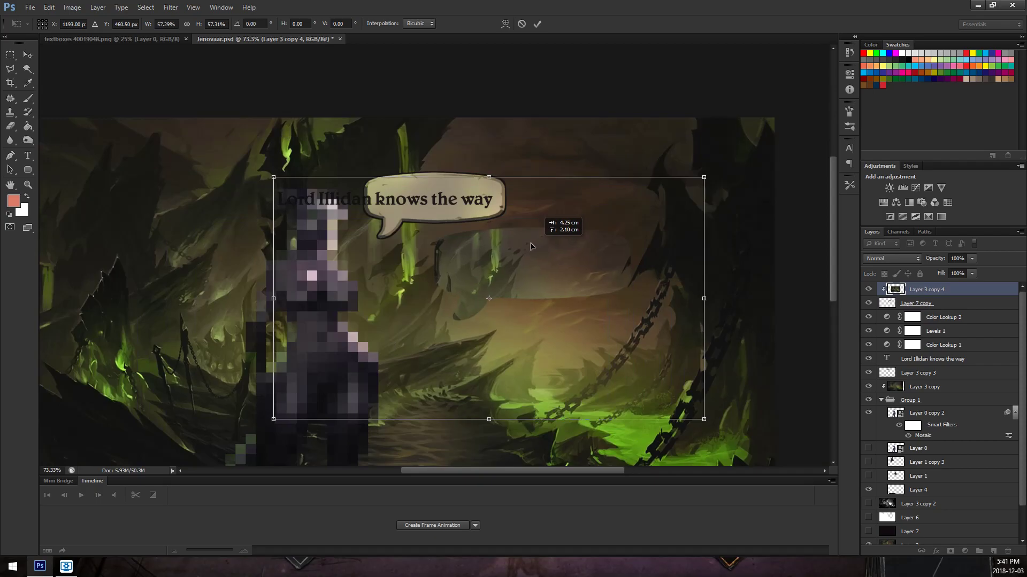
key("Return")
Step: Gaussian-blur the shrunken background copy and position it over the bubble
left_click(170, 7)
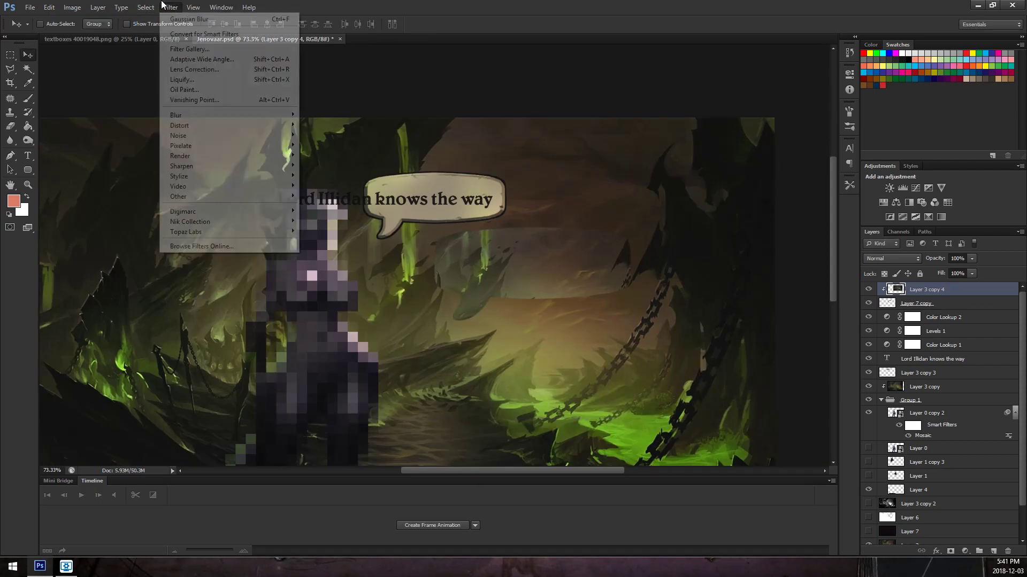
left_click(190, 19)
left_click_drag(541, 263, 544, 247)
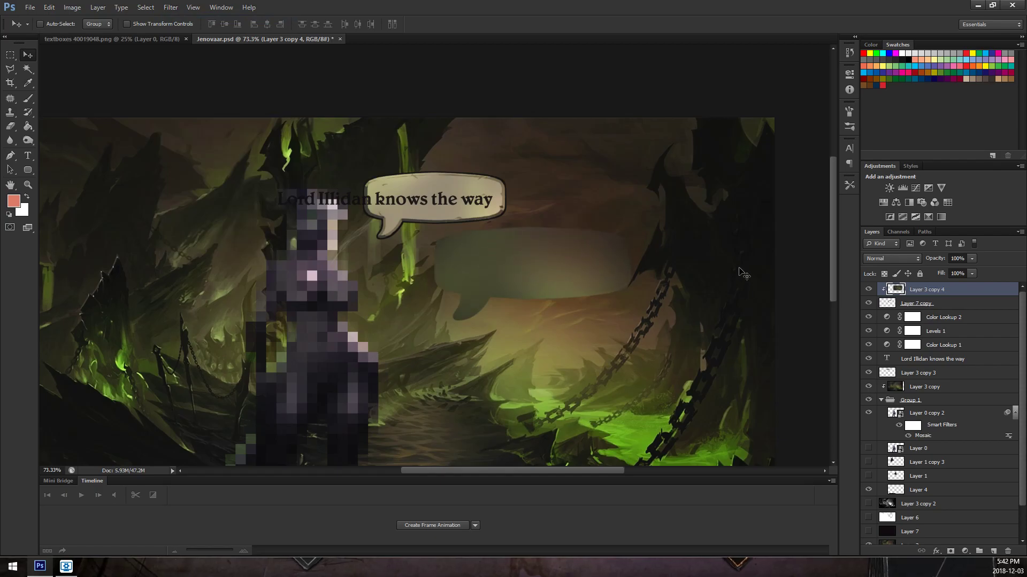
Step: Try several blend modes on the blurred copy and settle on Overlay for a parchment look
left_click(889, 258)
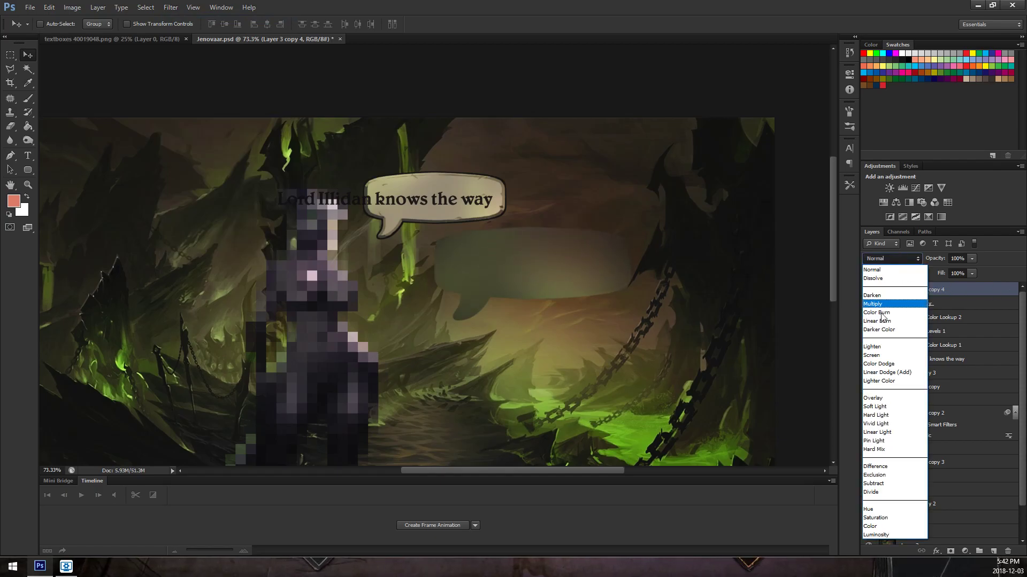
left_click(921, 293)
left_click(888, 260)
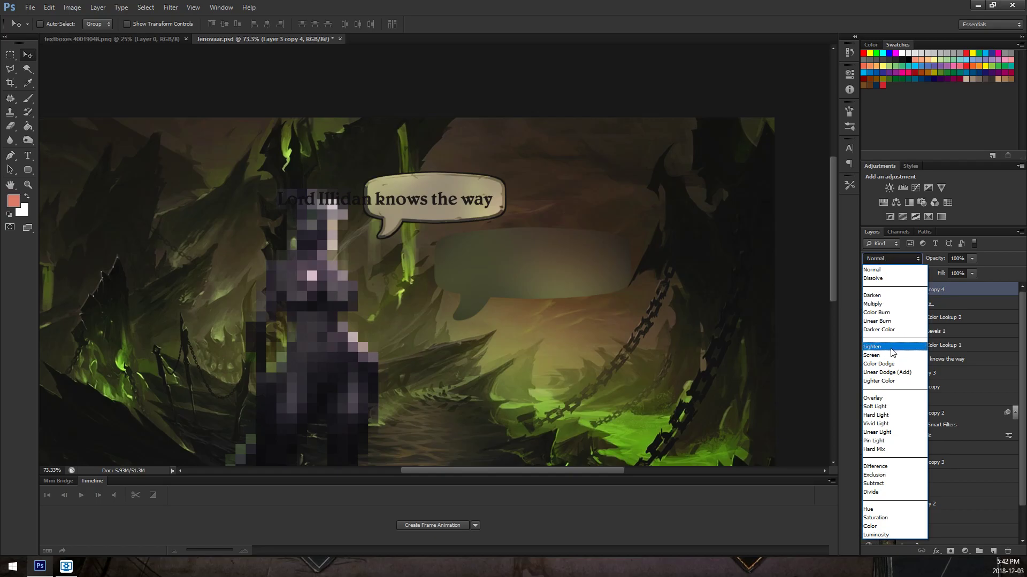
left_click(875, 398)
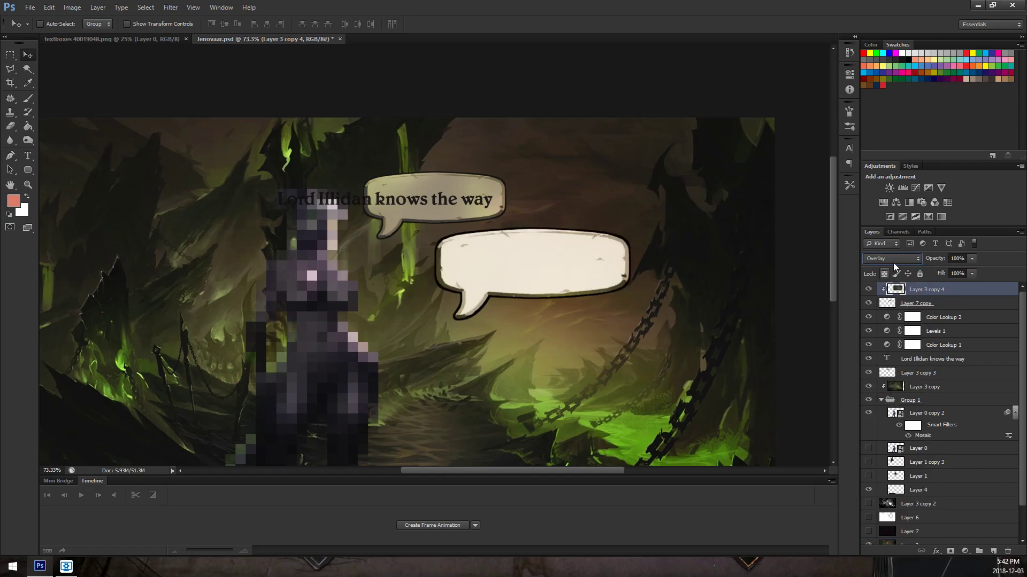
scroll(799, 273, "up", 3)
left_click(875, 259)
scroll(881, 257, "down", 2)
scroll(878, 258, "down", 1)
scroll(878, 258, "down", 1)
scroll(878, 258, "up", 1)
scroll(878, 258, "down", 1)
scroll(878, 258, "down", 1)
scroll(878, 257, "up", 1)
scroll(878, 257, "down", 2)
scroll(877, 258, "down", 4)
scroll(878, 258, "down", 1)
scroll(878, 257, "down", 1)
scroll(878, 258, "down", 1)
scroll(878, 257, "down", 1)
scroll(878, 257, "down", 2)
scroll(877, 257, "down", 1)
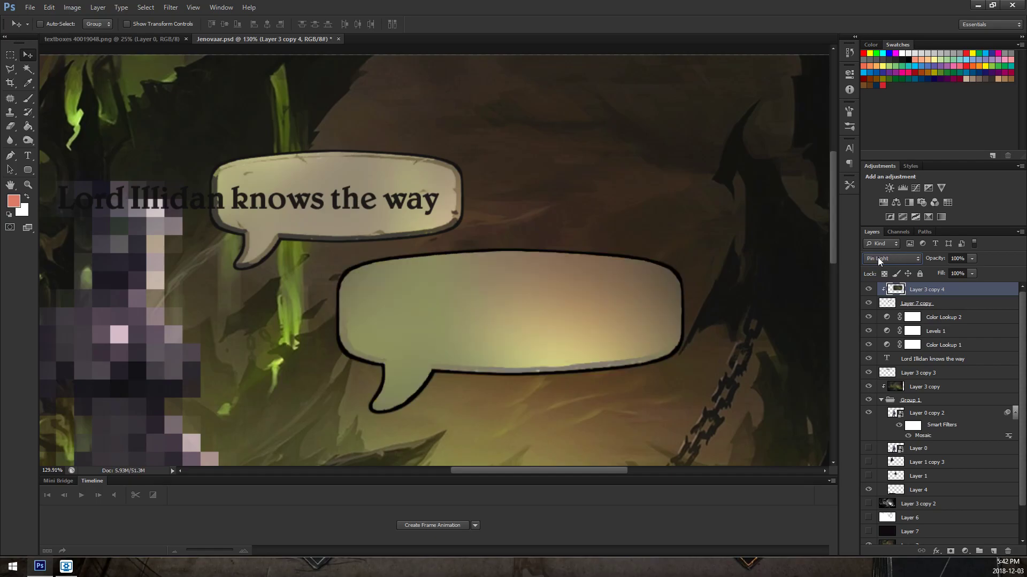
scroll(878, 257, "down", 3)
scroll(878, 257, "down", 2)
left_click(878, 258)
left_click(874, 399)
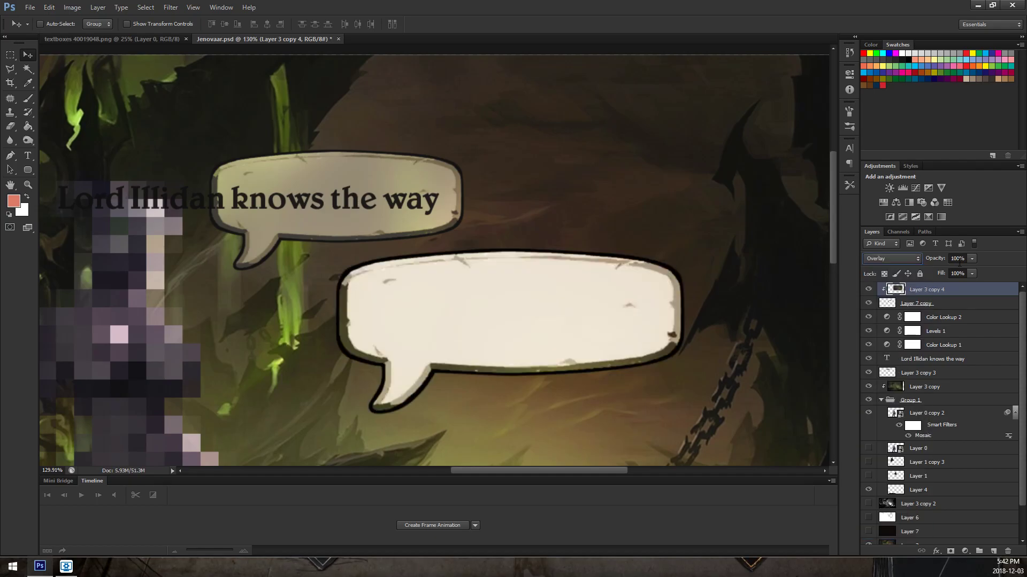
scroll(497, 270, "down", 2)
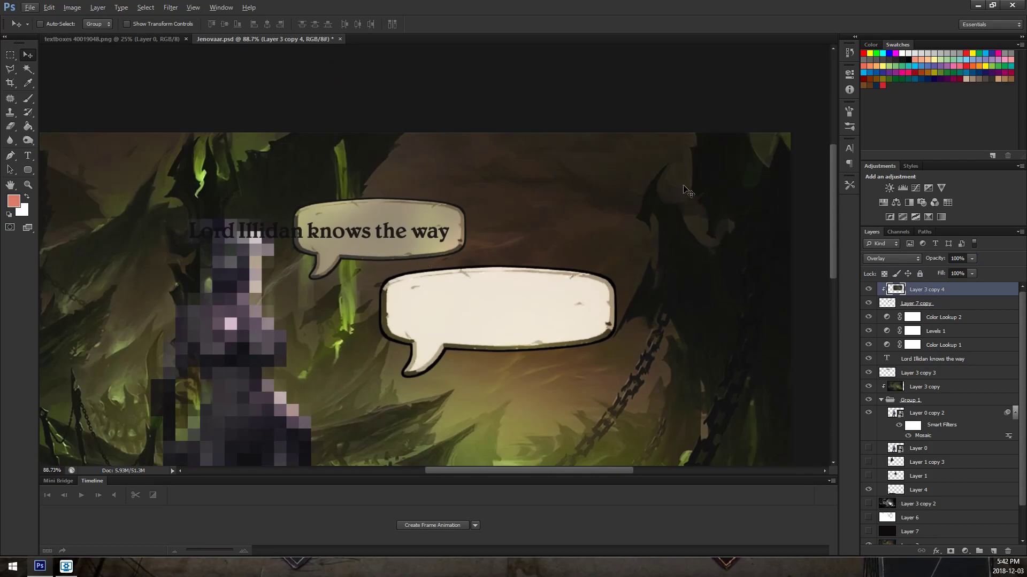
Step: Hide the blurred copy and white bubble layers and set Layer 3 copy 3 to 50% opacity
left_click(868, 289)
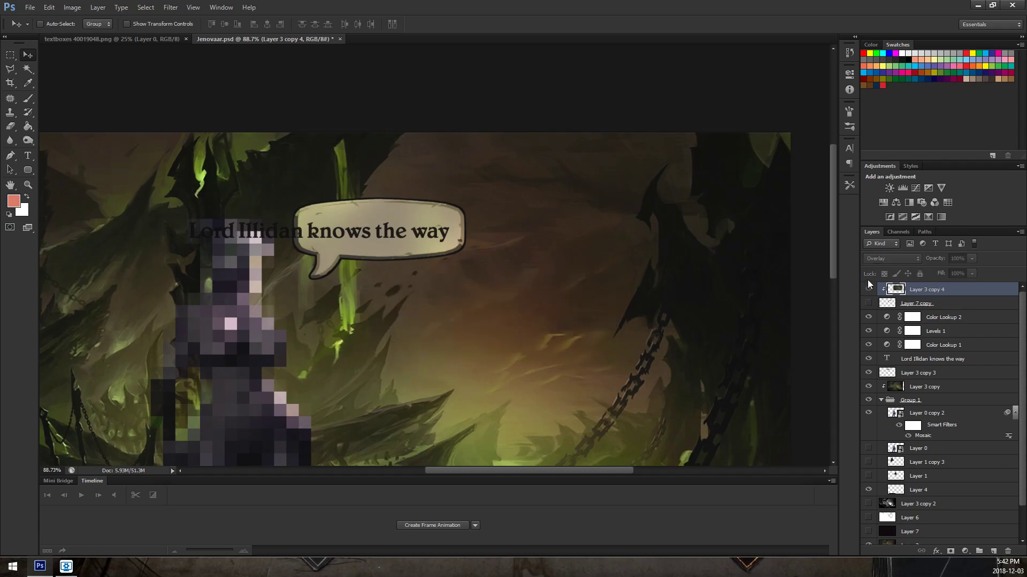
left_click(867, 290)
left_click_drag(868, 303, 868, 289)
left_click(869, 289)
left_click(954, 373)
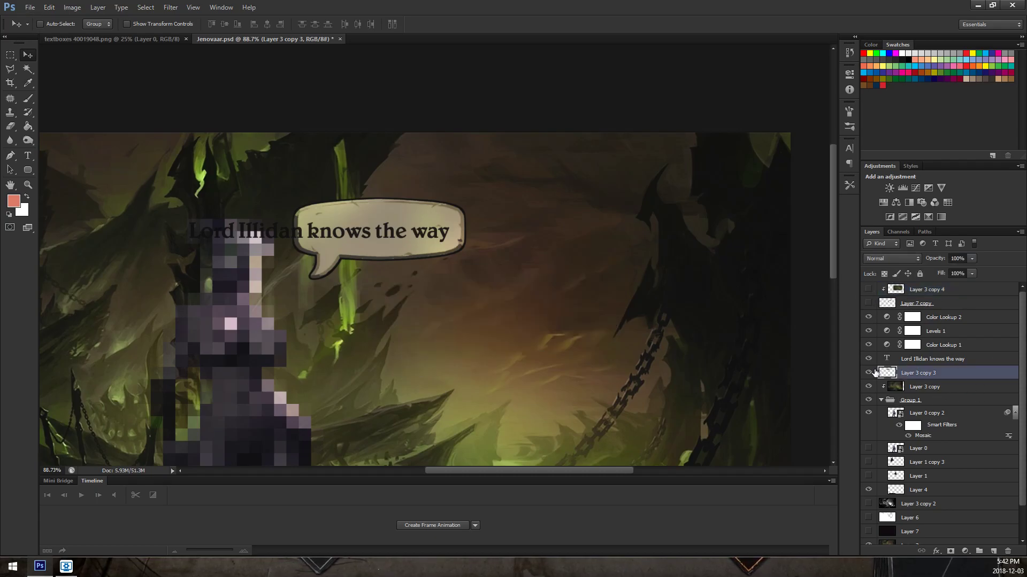
key("5")
key("0")
key("5")
key("0")
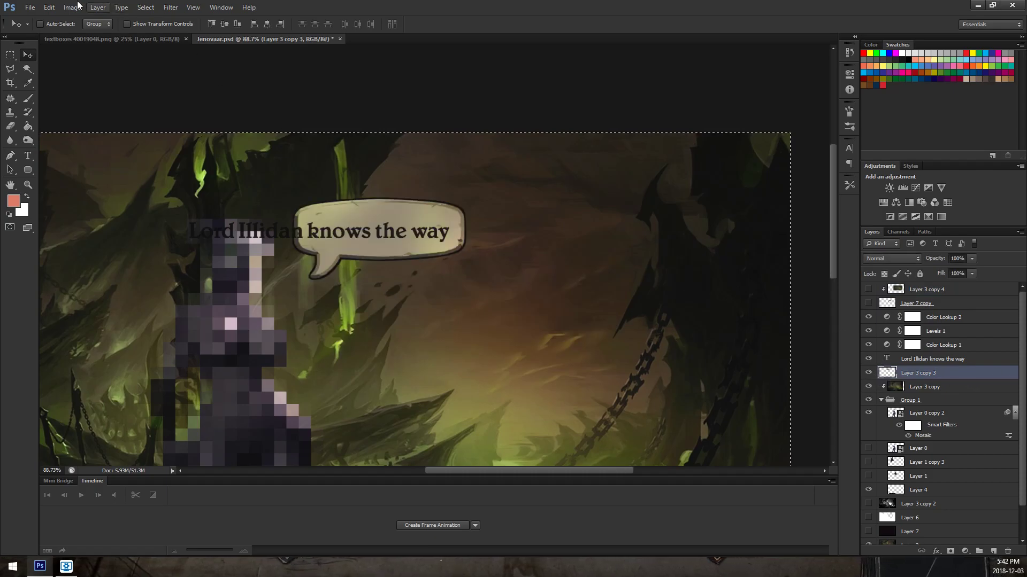
Step: Create a new 400 × 190 px, 72 ppi document and paste the speech bubble into it
left_click(30, 8)
left_click(40, 17)
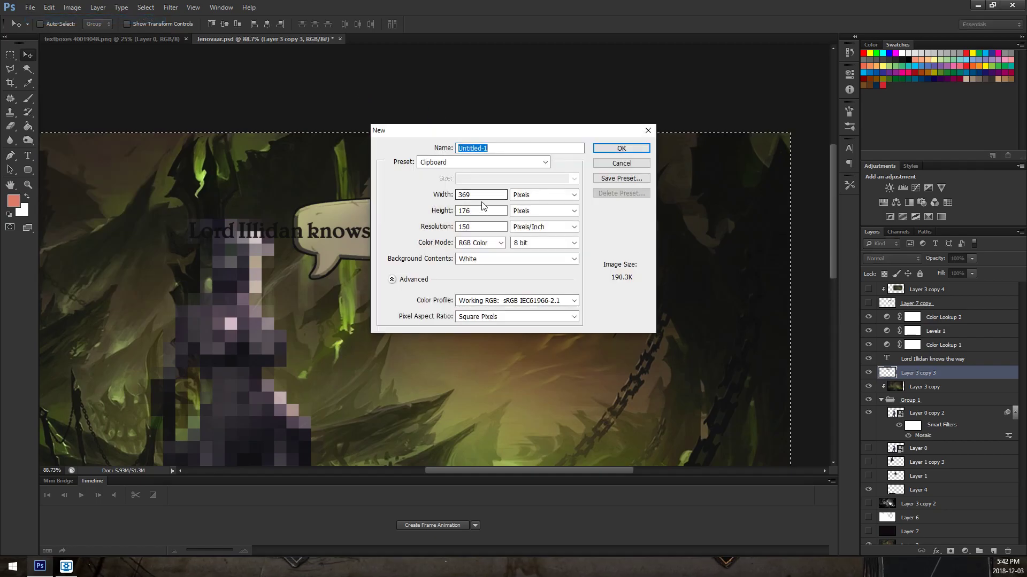
key("Tab")
key("Tab")
type("400")
key("Tab")
type("190")
key("Tab")
type("7")
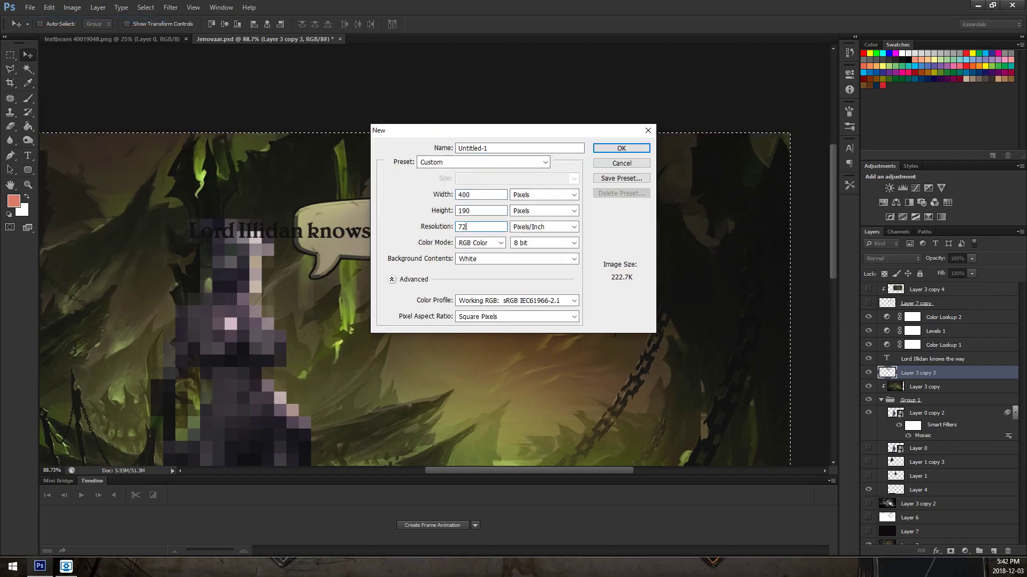
key("Return")
key("ctrl+v")
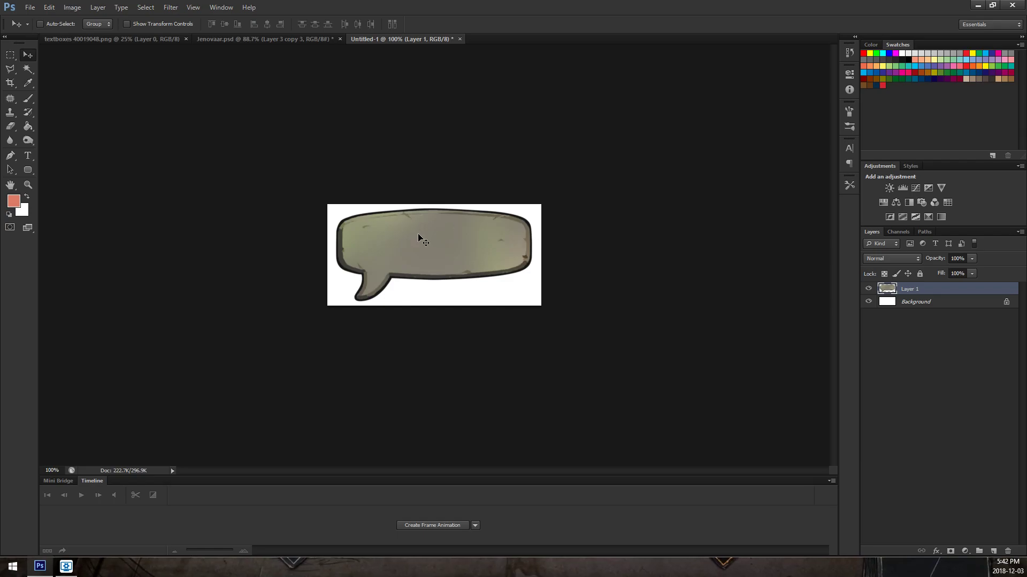
Step: Convert the locked white Background into a regular layer named Layer 0
double_click(956, 308)
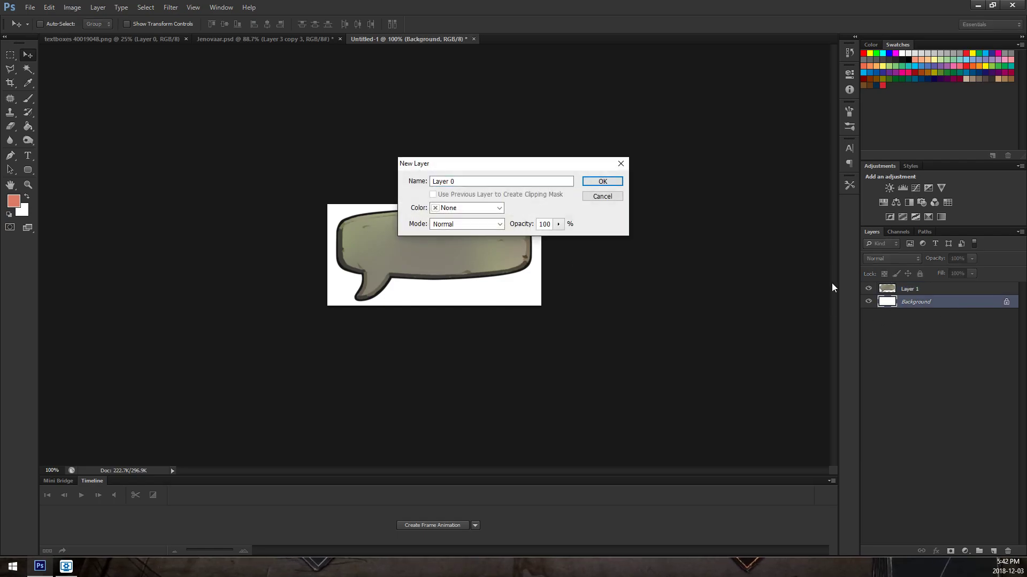
left_click(616, 182)
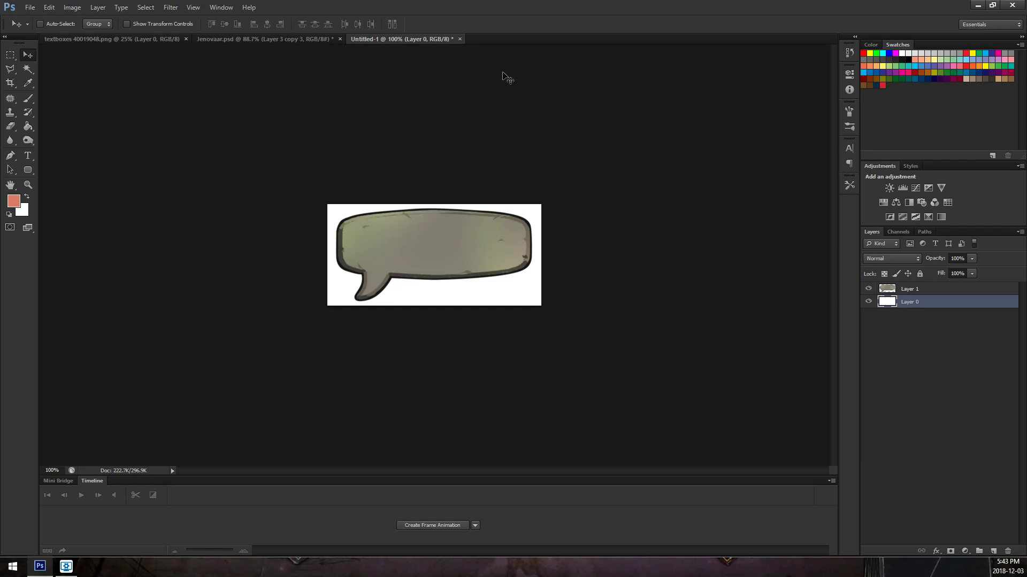
scroll(686, 249, "down", 3)
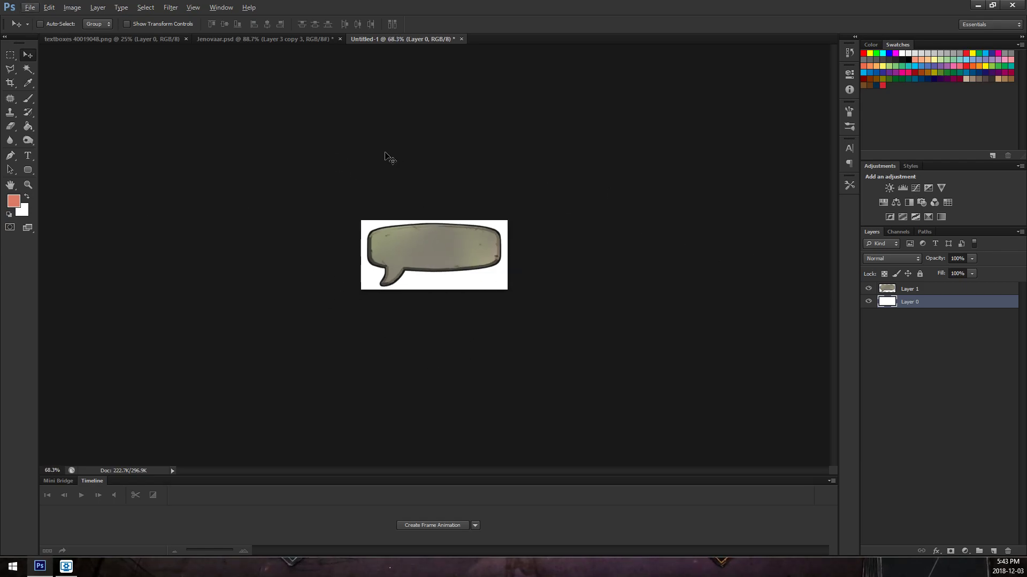
left_click(96, 8)
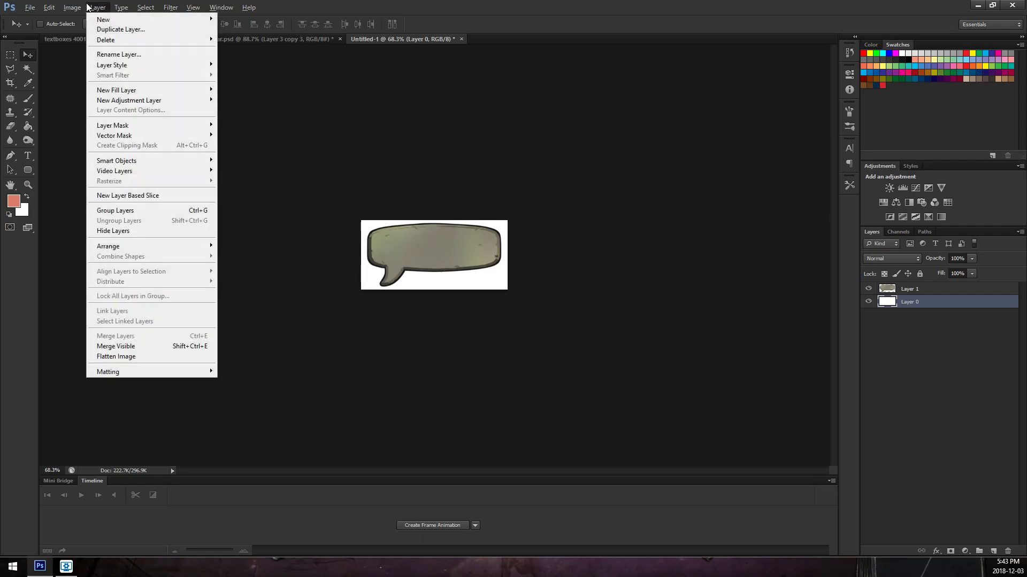
left_click(436, 229)
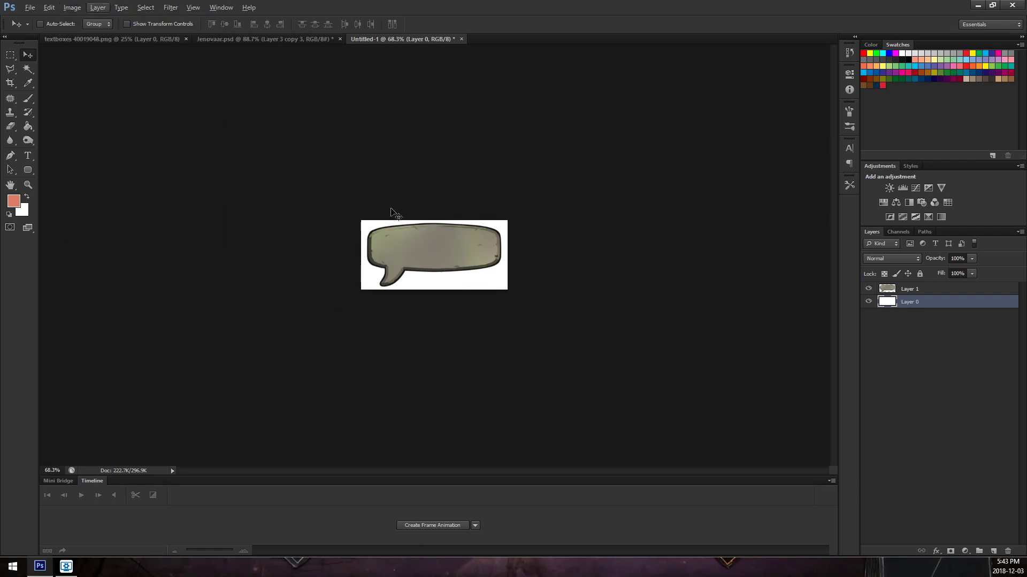
Step: Widen the canvas to 4000 pixels anchored on the left
left_click(71, 8)
left_click(93, 92)
left_click(351, 211)
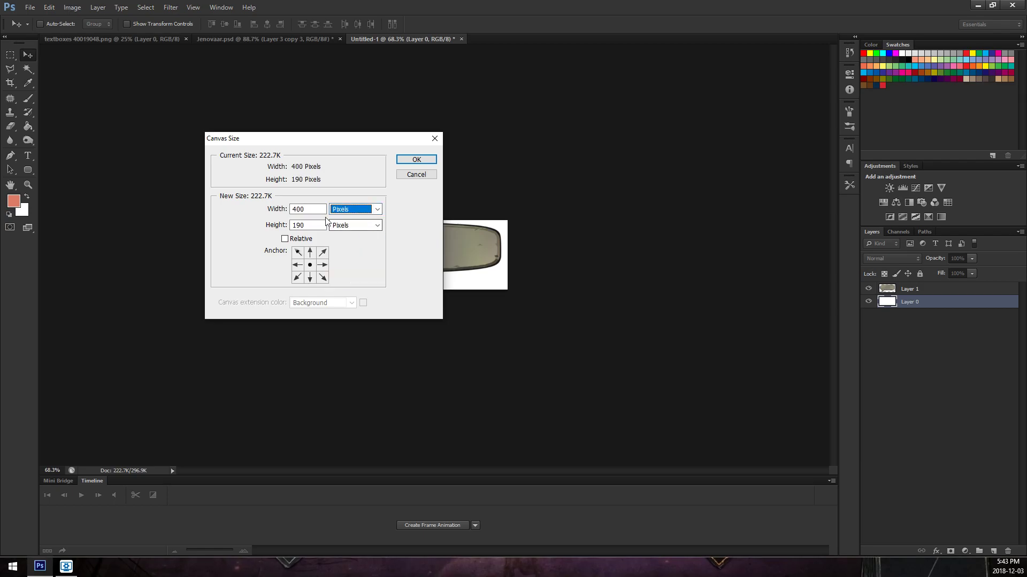
key("shift+Tab")
type("0")
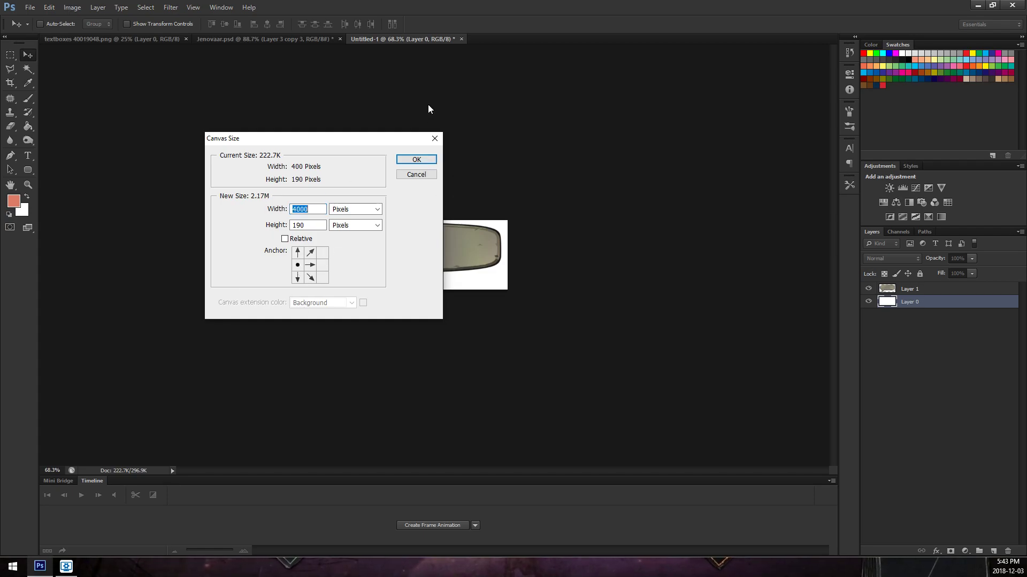
left_click(417, 159)
scroll(365, 265, "down", 3)
scroll(241, 252, "down", 1)
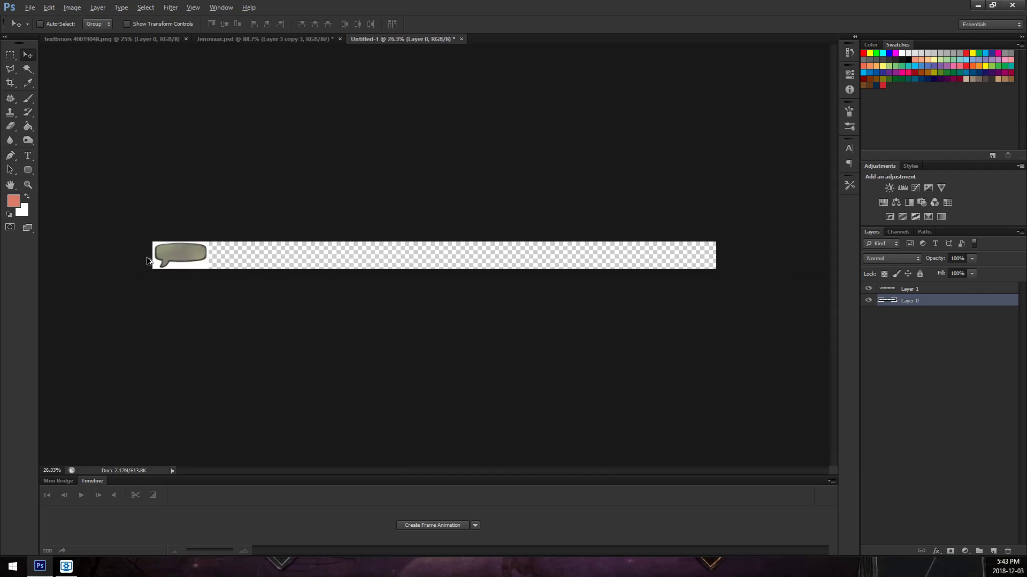
Step: Duplicate the bubble with its background and push the copy flush to the right end
left_click(898, 289, "shift")
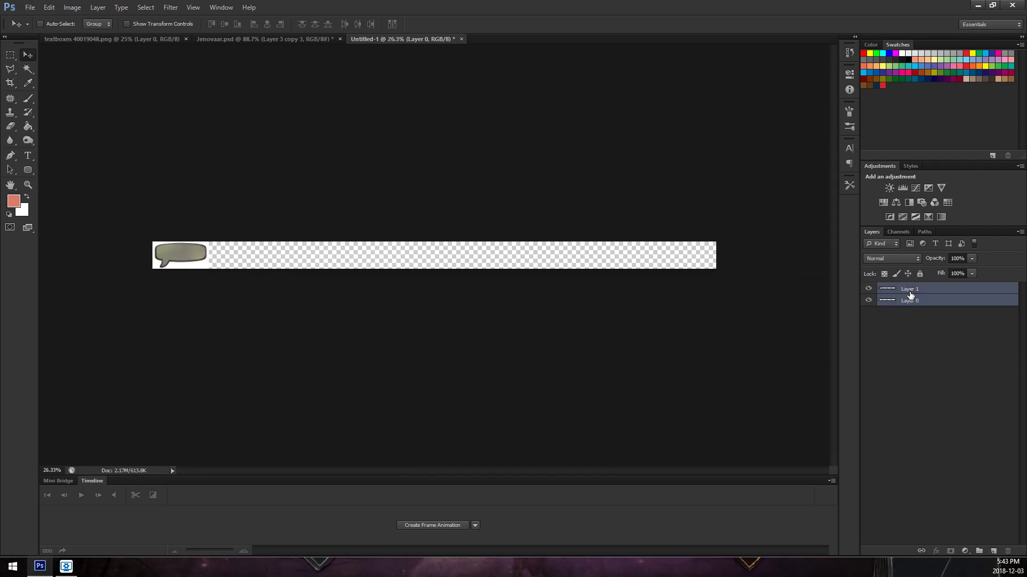
left_click(942, 301)
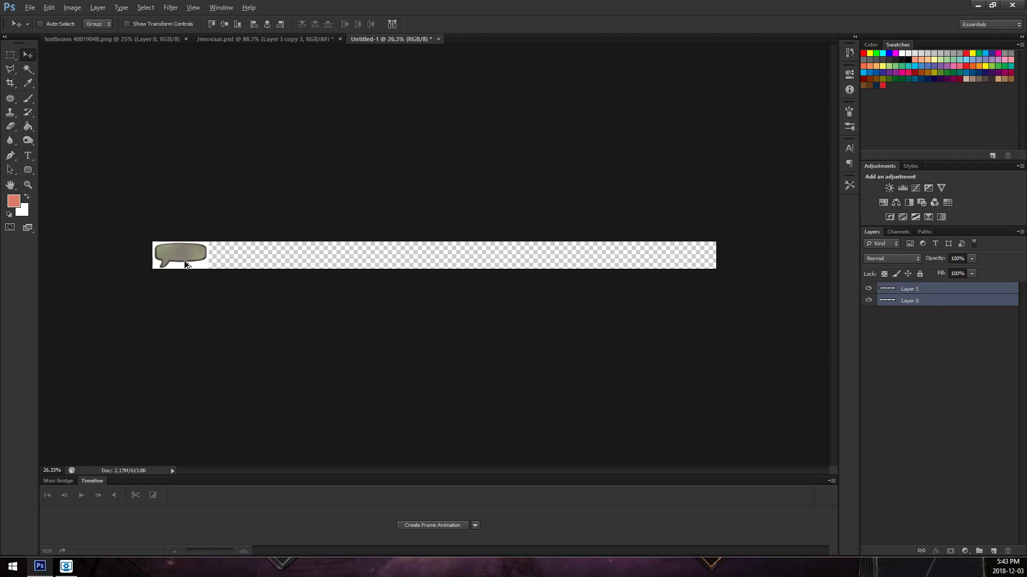
left_click_drag(172, 254, 672, 257)
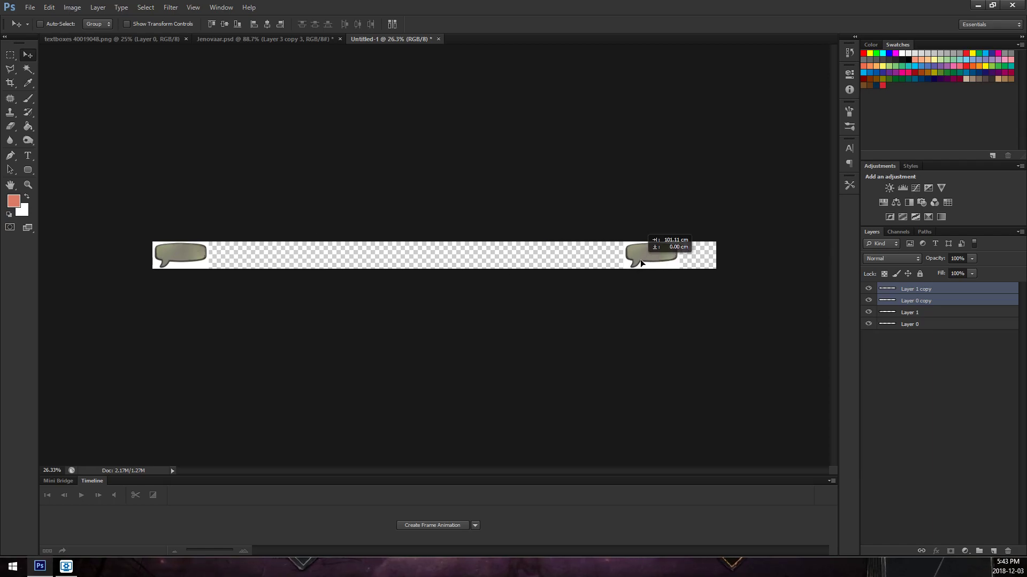
scroll(779, 251, "up", 2)
scroll(779, 251, "up", 2)
scroll(389, 277, "up", 2)
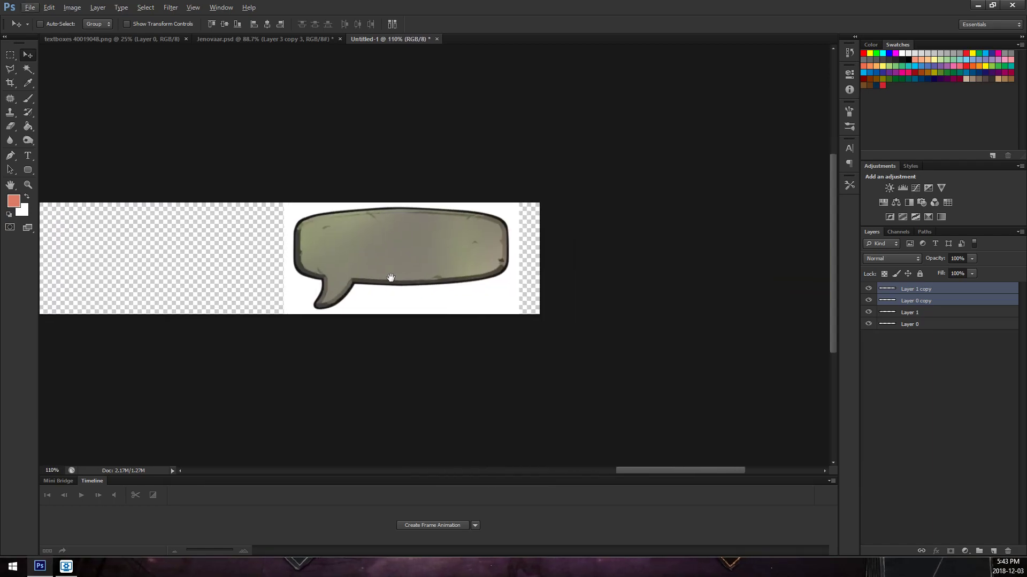
scroll(553, 227, "up", 1)
scroll(343, 279, "up", 1)
left_click_drag(342, 279, 386, 269)
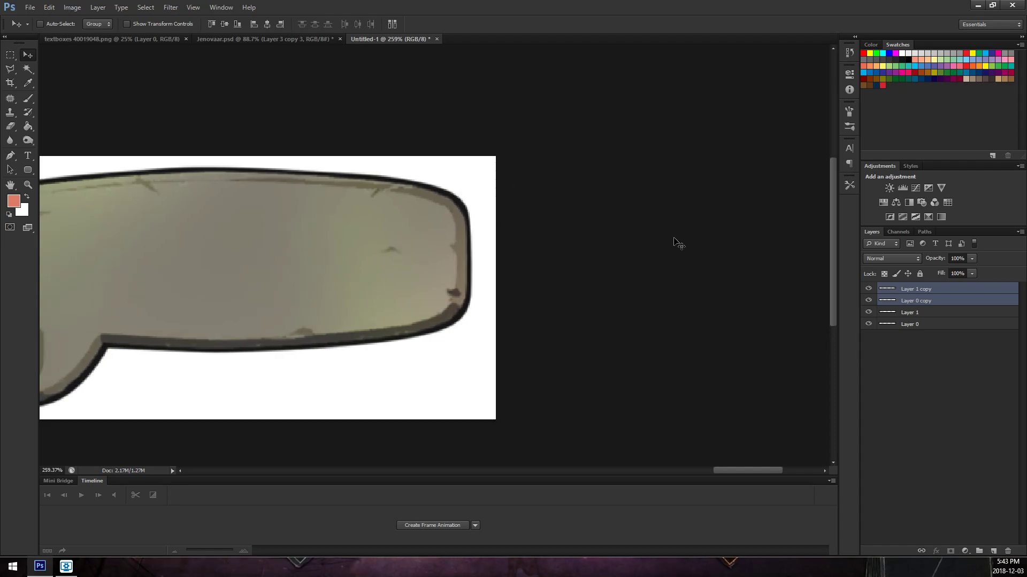
scroll(607, 264, "down", 2)
scroll(601, 269, "down", 3)
scroll(562, 253, "down", 3)
scroll(496, 244, "up", 1)
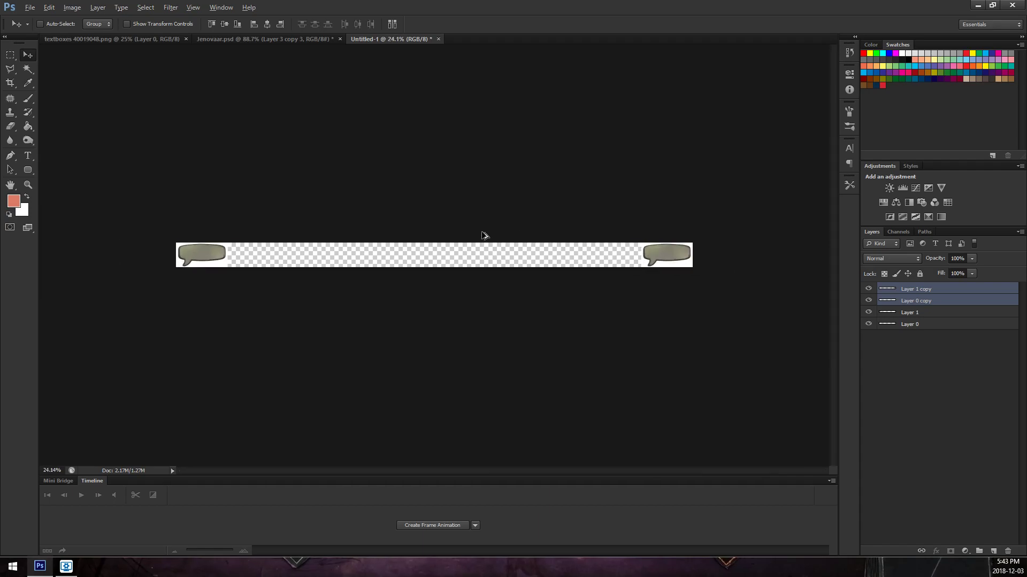
Step: Hide Layer 0 and Layer 0 copy and move Layer 1 above Layer 0 copy
left_click(886, 300, "ctrl")
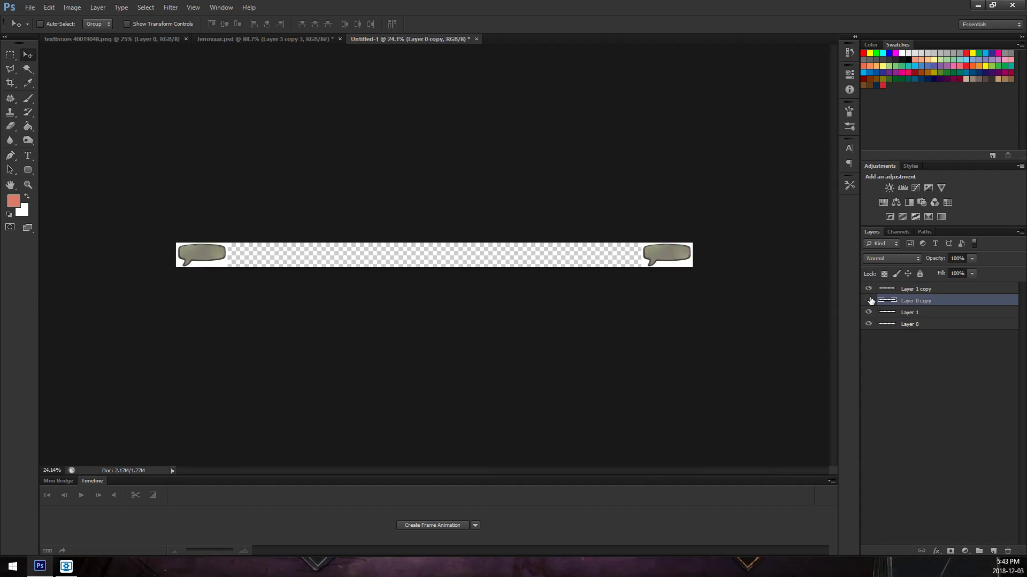
scroll(815, 295, "up", 4)
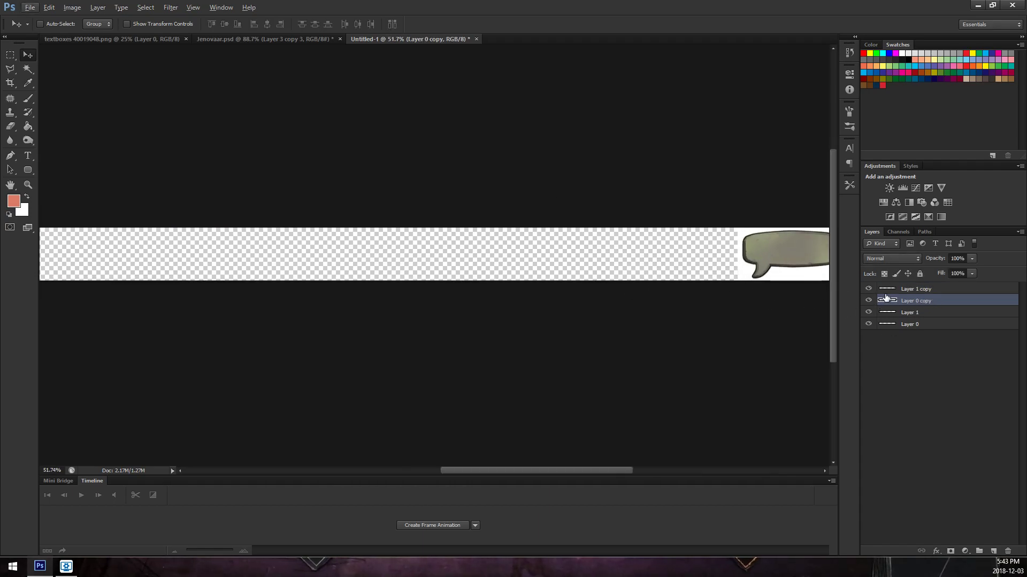
scroll(732, 278, "down", 2)
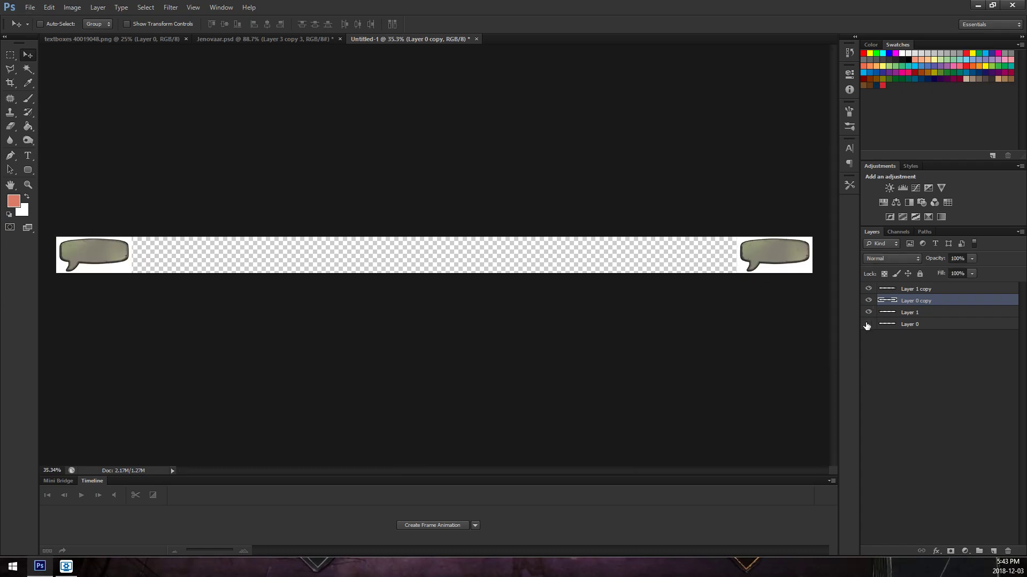
left_click(867, 324)
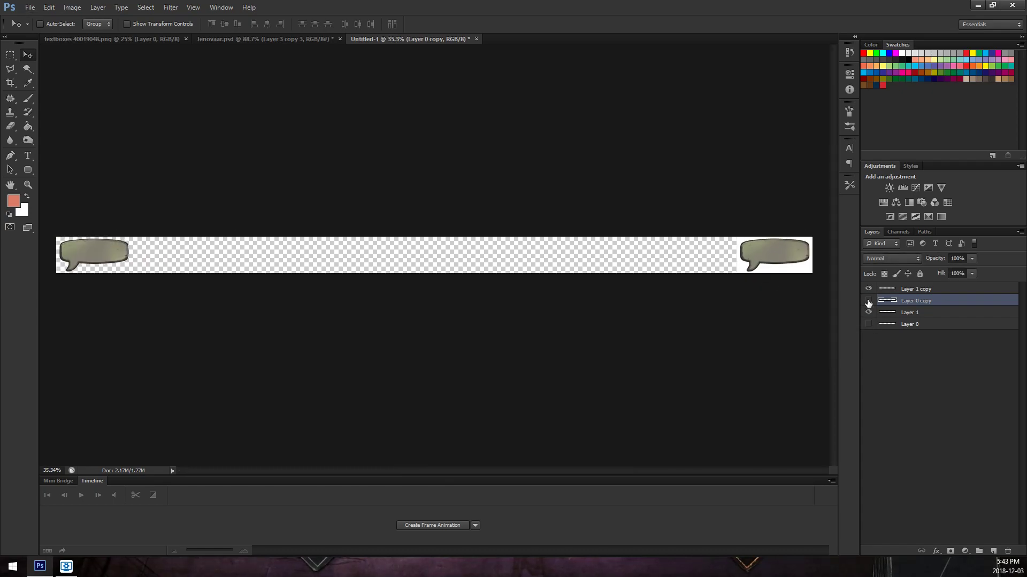
left_click(868, 301)
left_click_drag(909, 313, 926, 302)
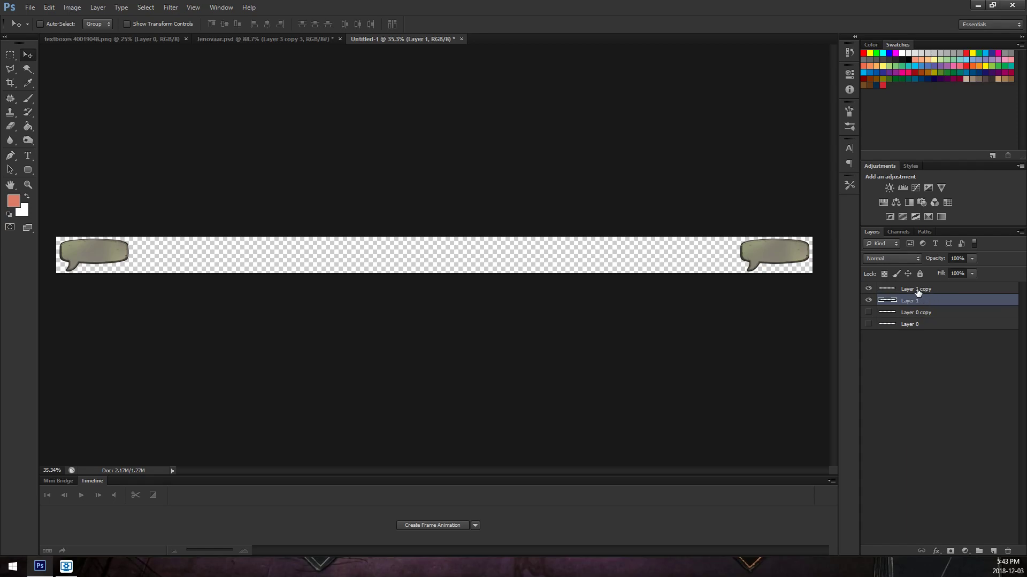
left_click(917, 290)
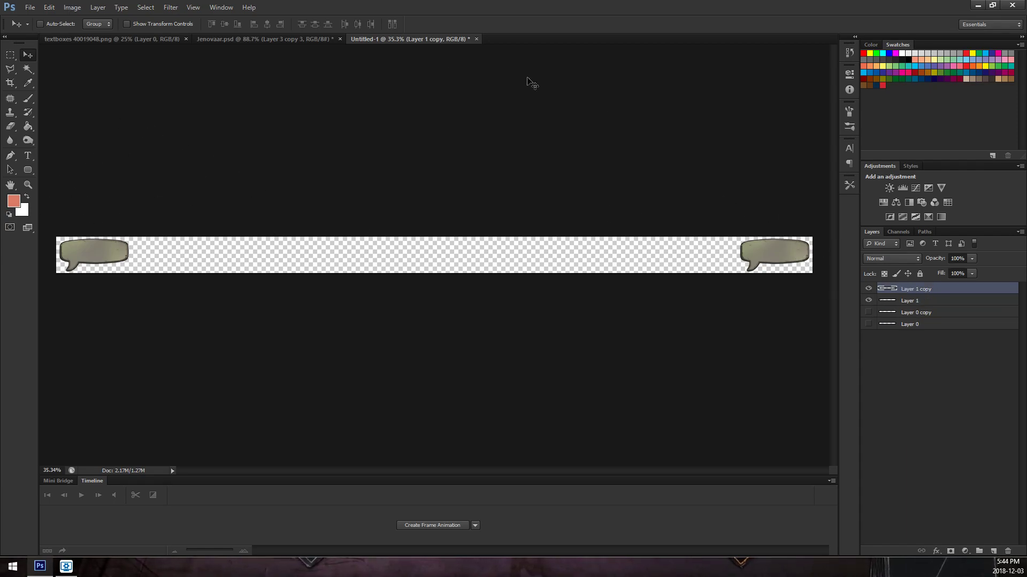
Step: Alt-drag copies of the left bubble stepping rightward until ten bubbles exist
left_click(927, 301)
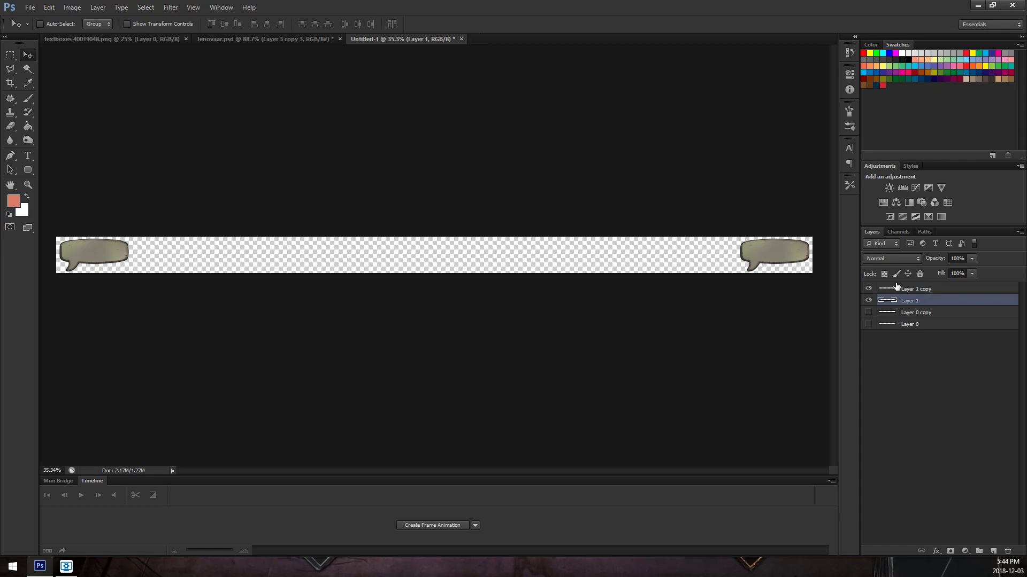
left_click_drag(96, 254, 170, 242)
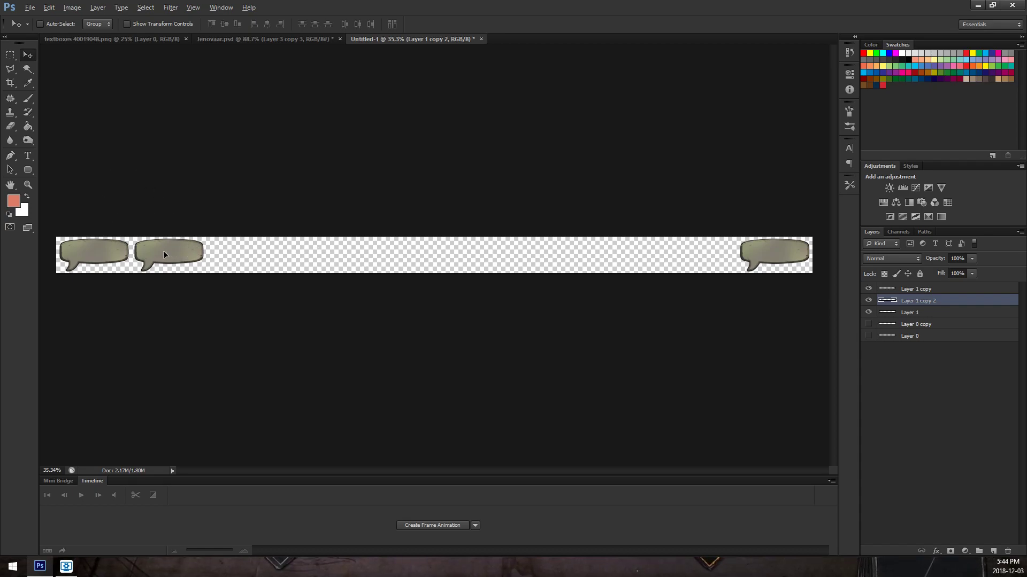
left_click_drag(175, 253, 208, 253)
left_click_drag(208, 253, 302, 248)
left_click_drag(301, 249, 381, 251)
Step: Select all ten bubble layers and distribute their horizontal centers evenly
left_click(940, 291)
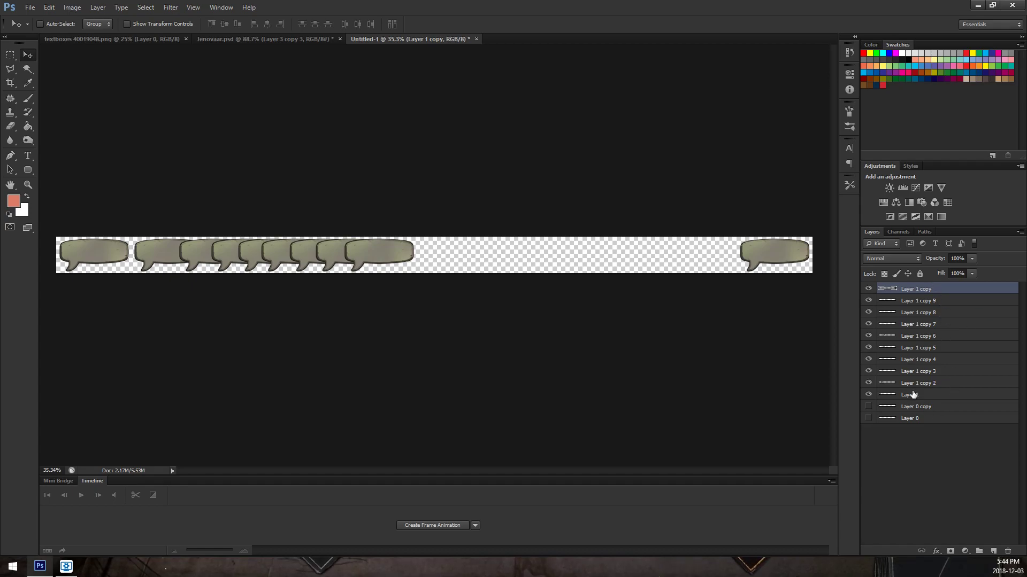
left_click(930, 396, "shift")
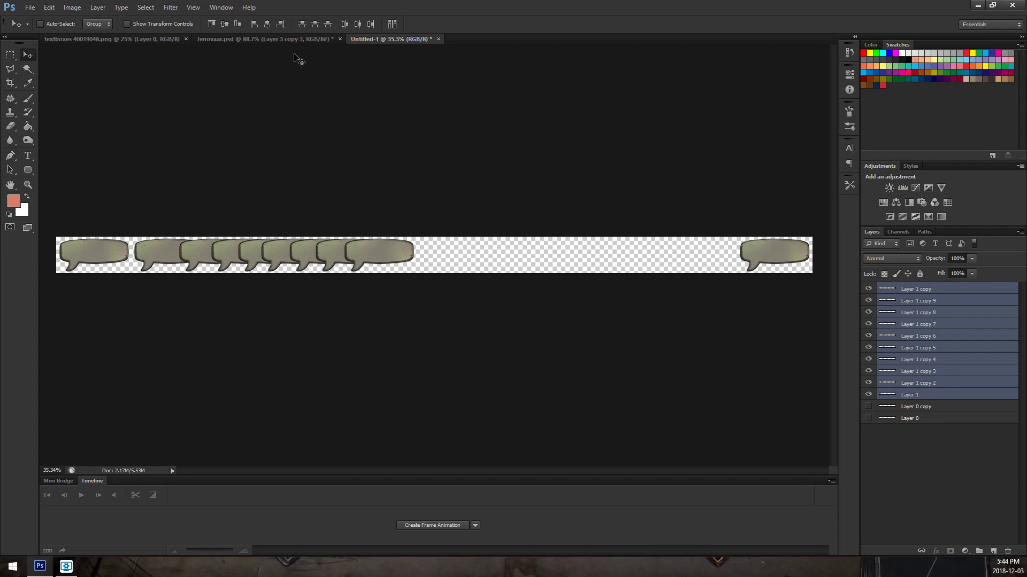
left_click(358, 24)
scroll(120, 263, "down", 2)
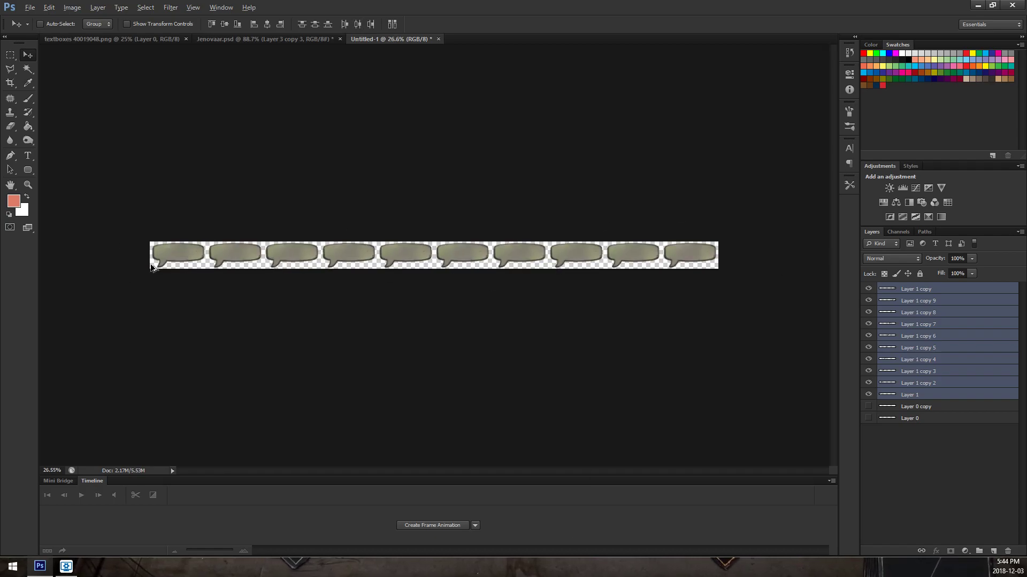
scroll(126, 255, "up", 2)
scroll(161, 236, "up", 4)
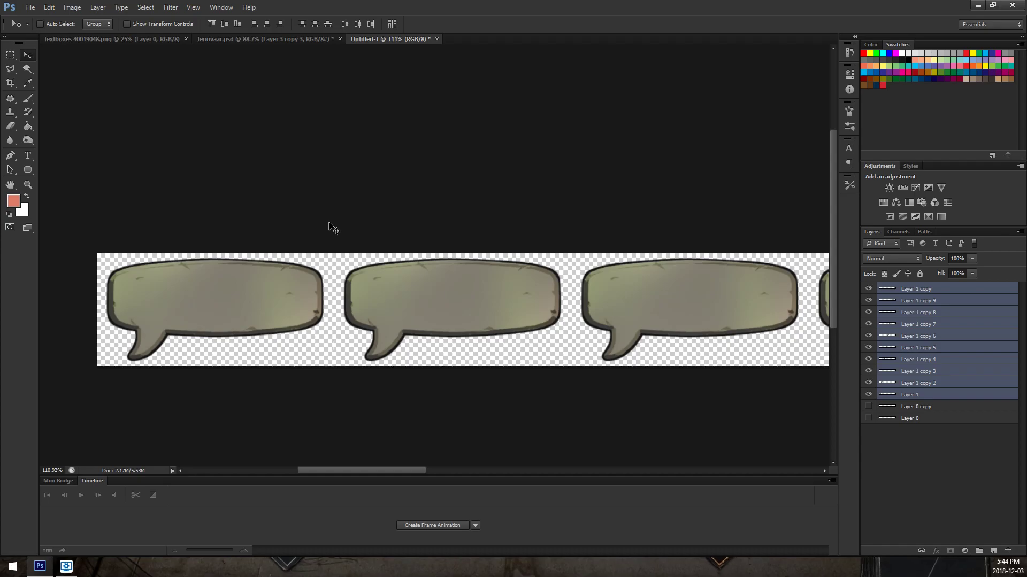
scroll(150, 206, "down", 3)
scroll(390, 222, "down", 2)
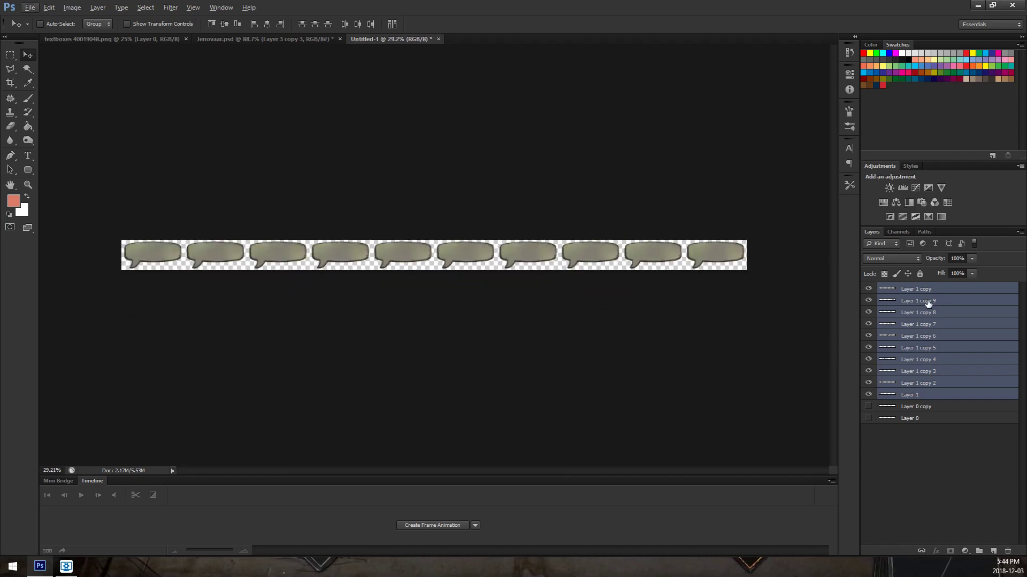
Step: Gather the ten bubble layers into a new Group 1
left_click(979, 551)
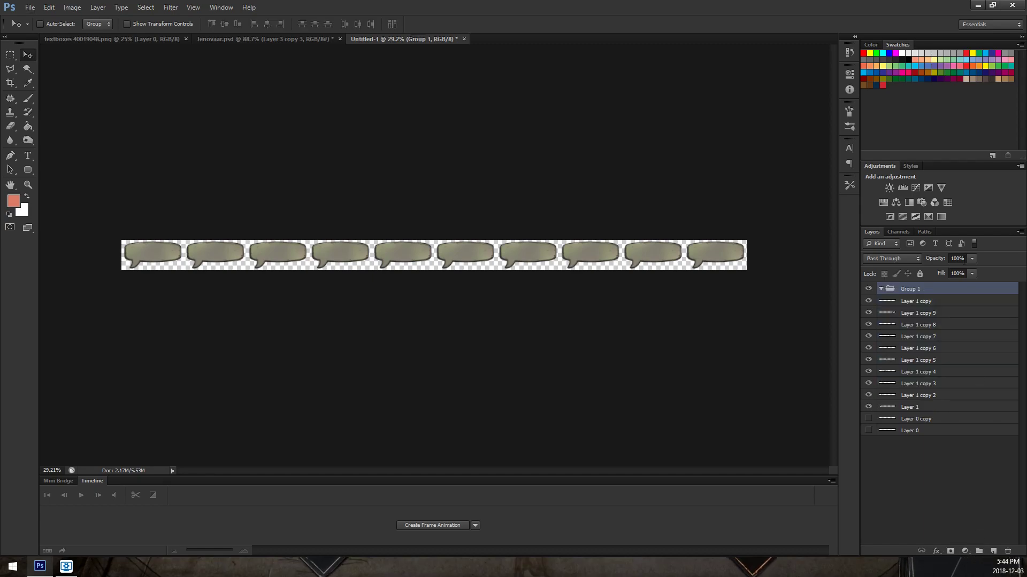
left_click(935, 301)
left_click(935, 406, "shift")
left_click_drag(957, 376, 894, 293)
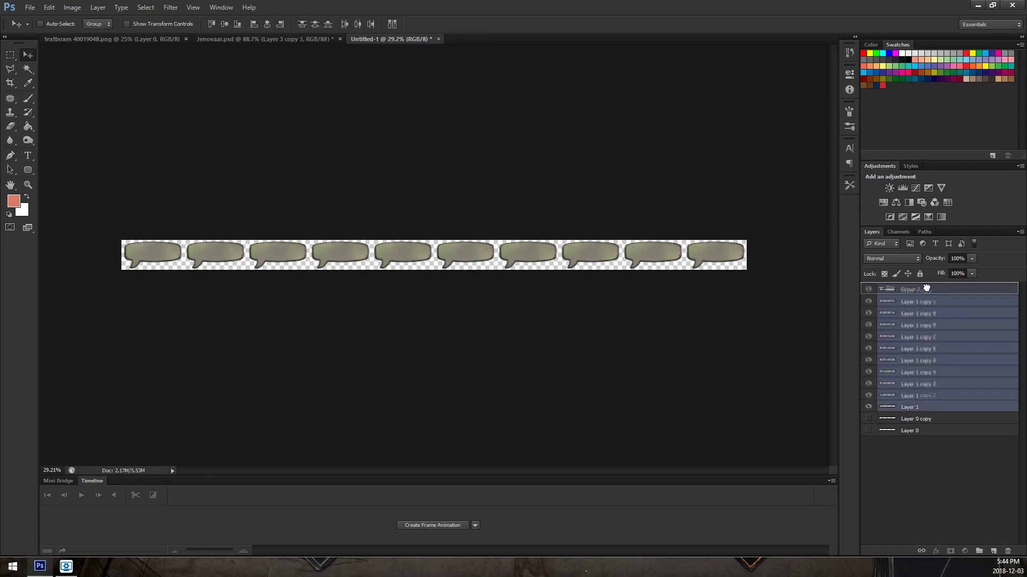
Step: Set the canvas height to 760 pixels
left_click(881, 289)
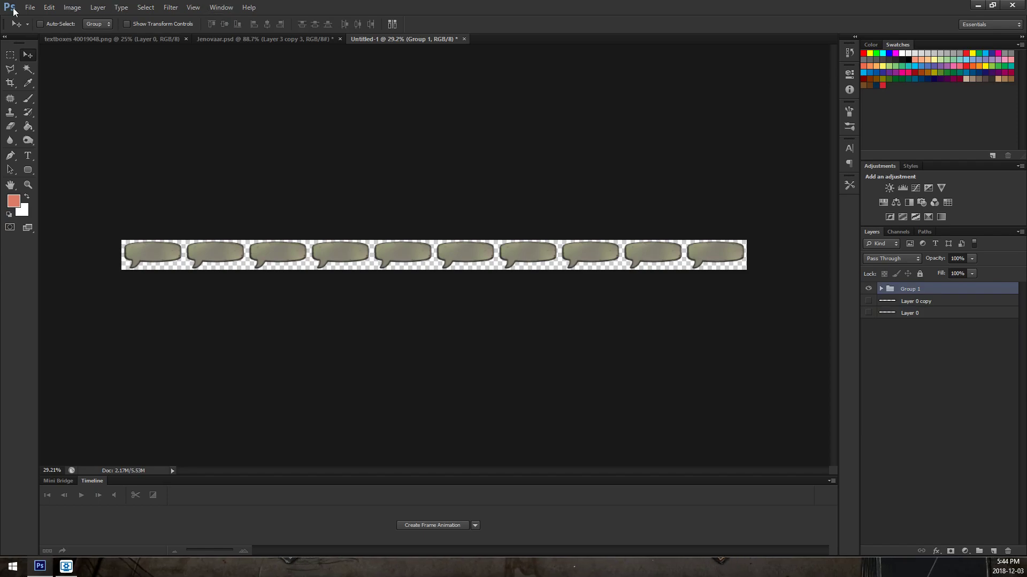
left_click(73, 7)
left_click(88, 95)
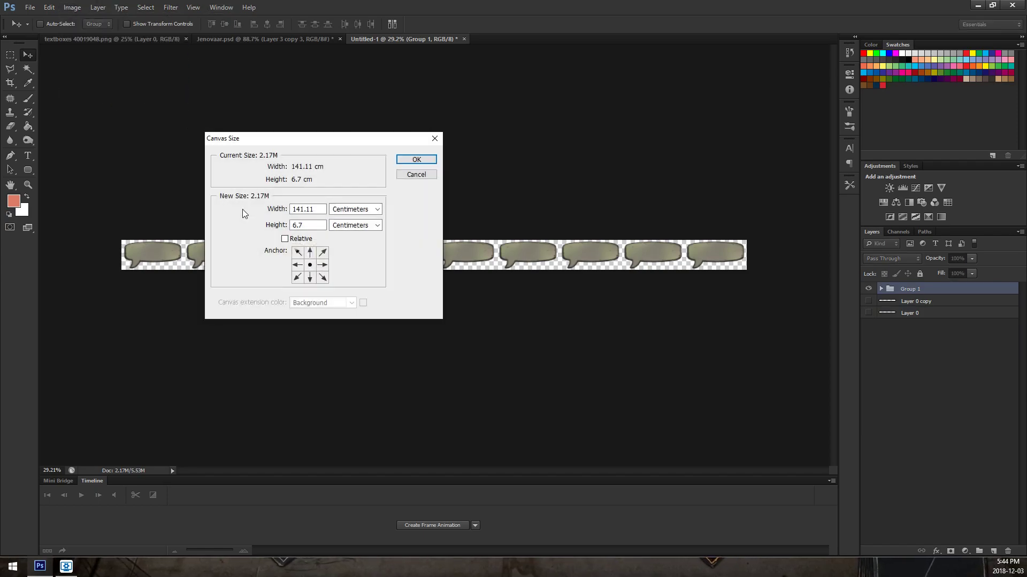
left_click(347, 226)
left_click(351, 242)
key("shift+Tab")
type("760")
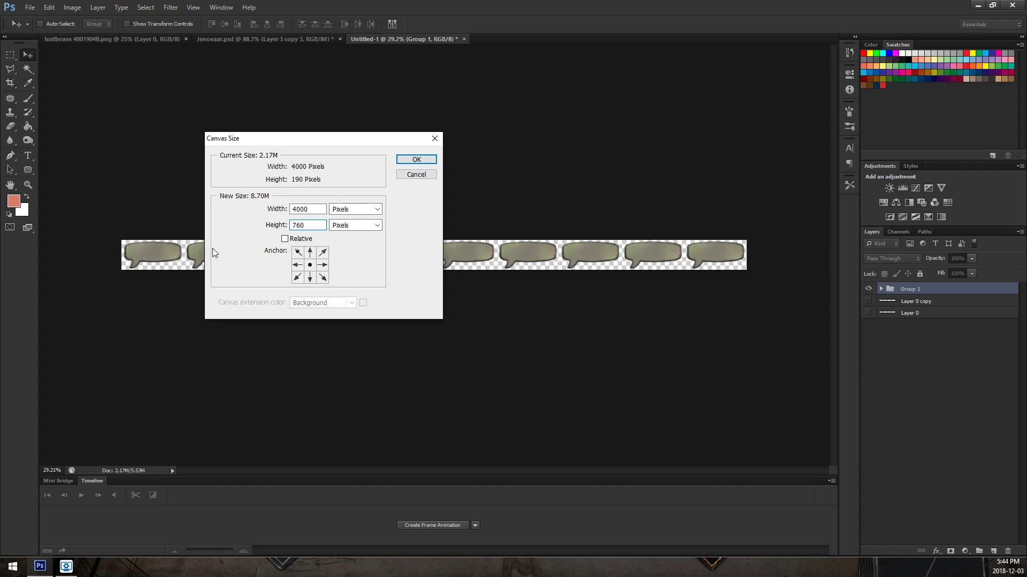
left_click(411, 159)
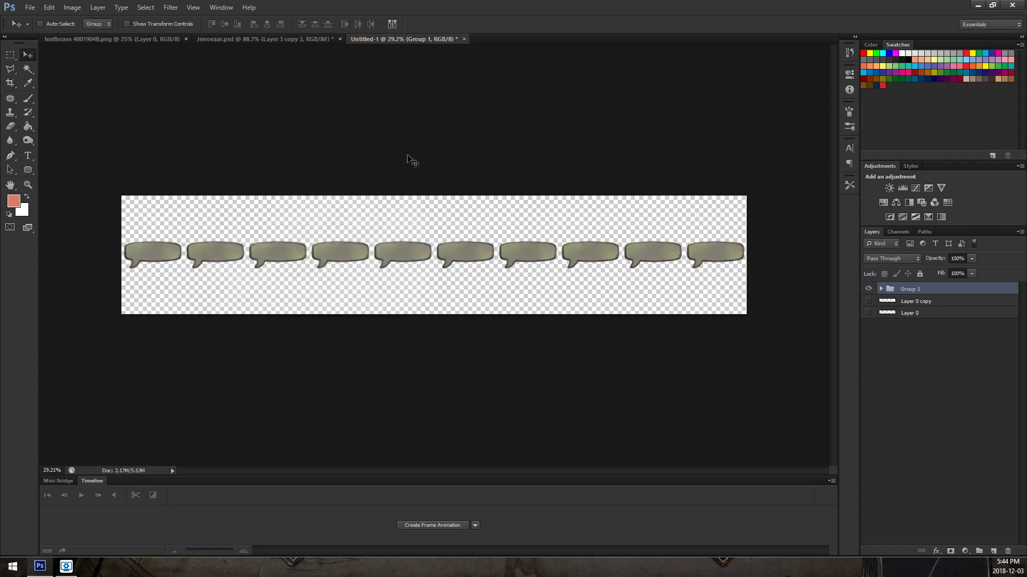
Step: Show Layer 0 copy, select it with Group 1, and move the bubble row to the canvas top
left_click(868, 300)
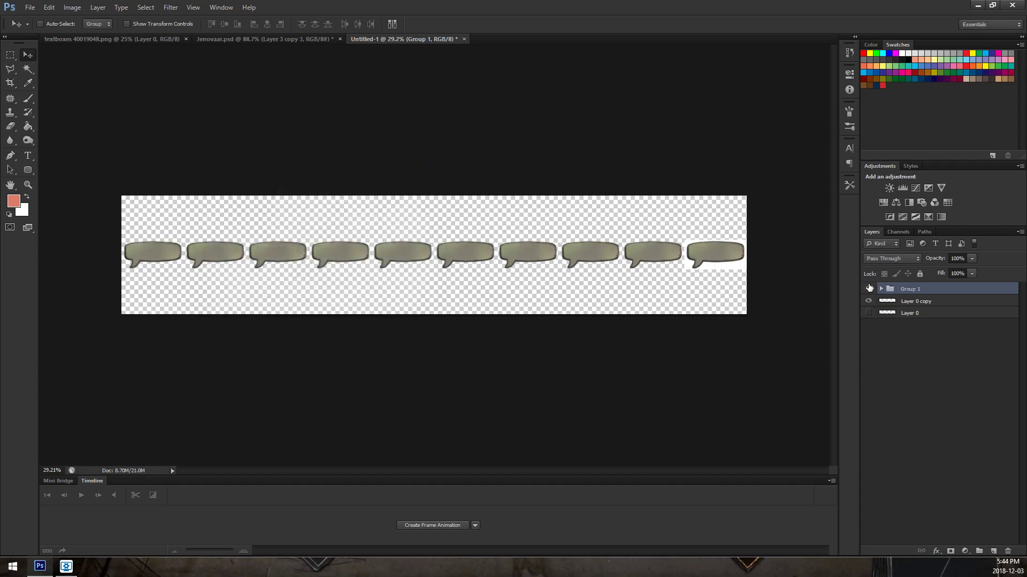
left_click(947, 303, "shift")
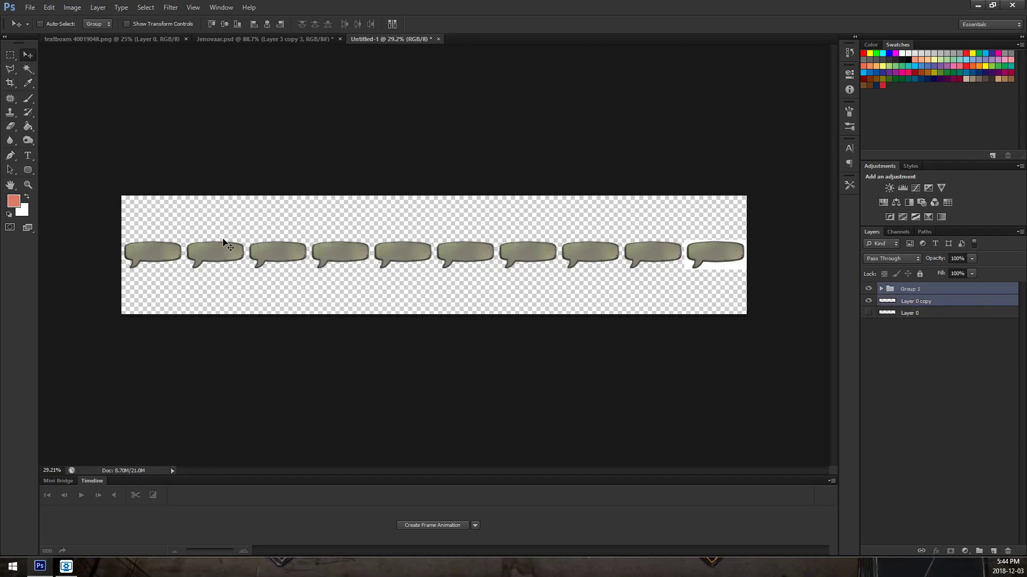
scroll(766, 244, "up", 3)
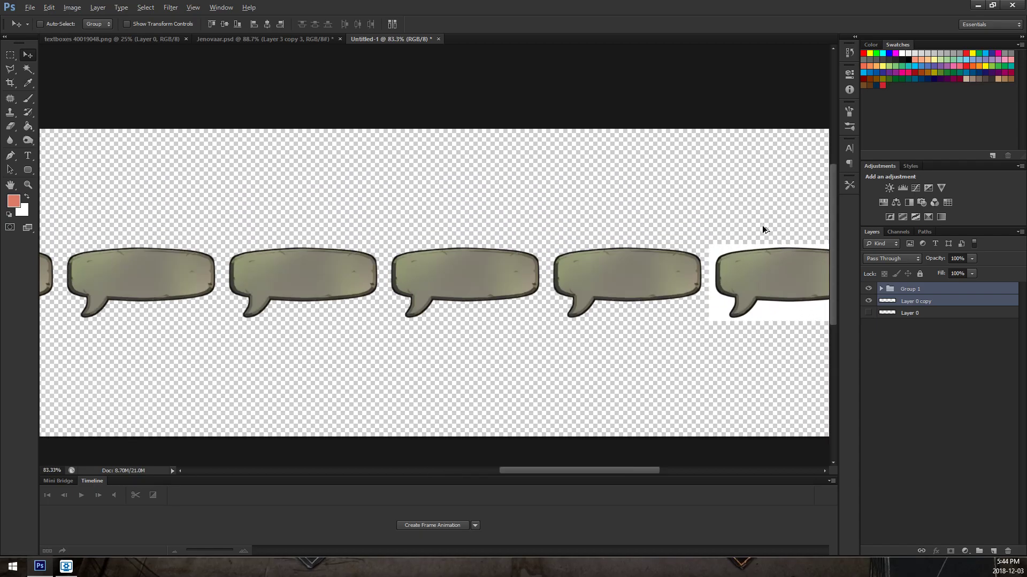
scroll(762, 227, "up", 2)
left_click_drag(675, 213, 569, 350)
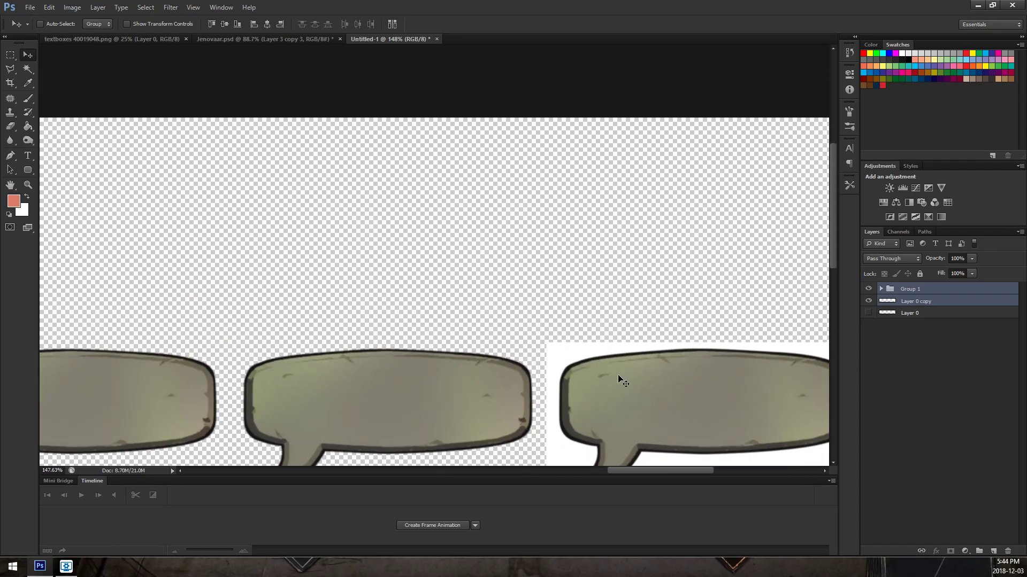
left_click_drag(623, 386, 668, 168)
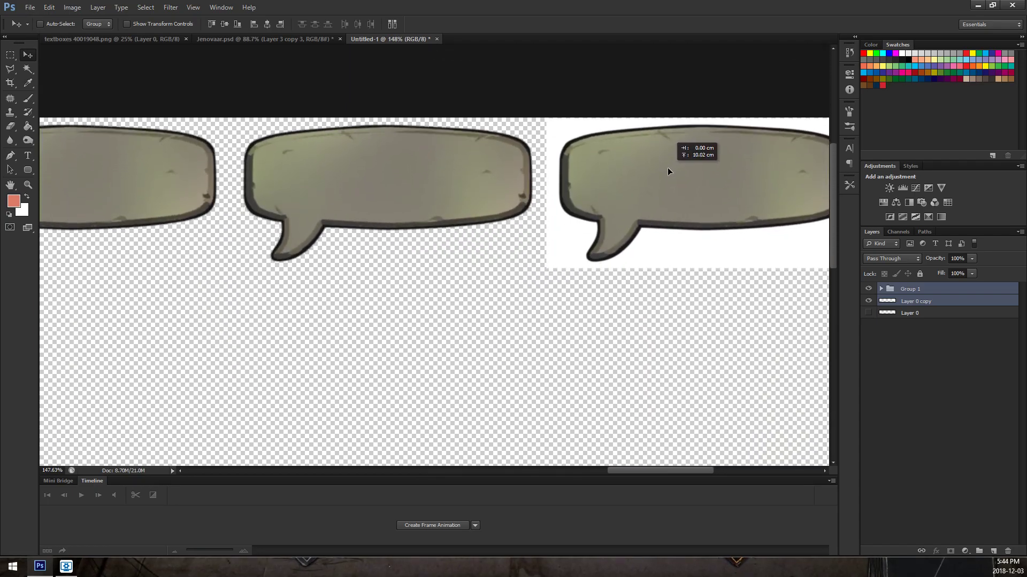
scroll(632, 255, "down", 5)
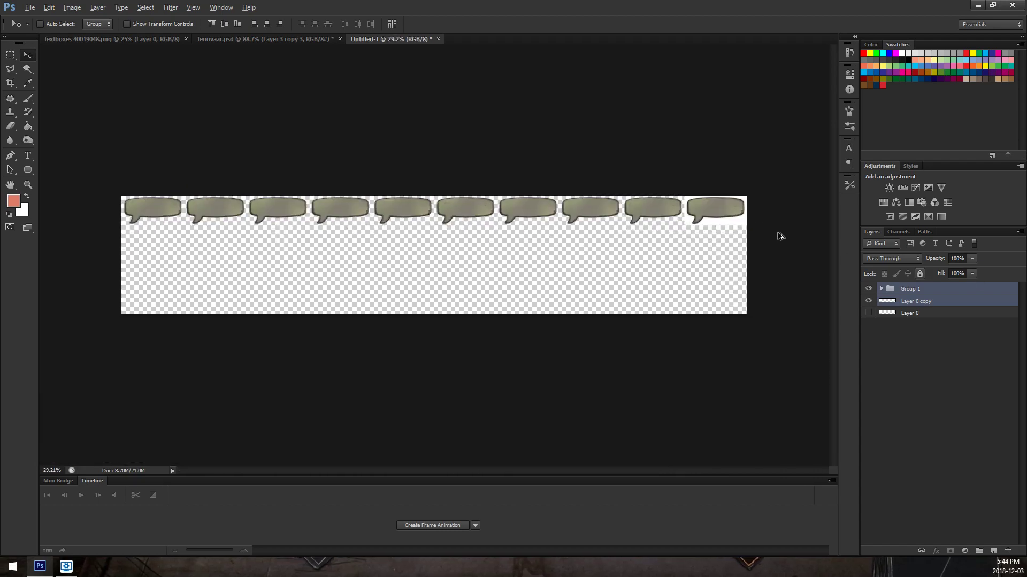
Step: Copy the bubble row to the canvas bottom, hiding Layer 0 copy 2 and moving it below Group 1
left_click_drag(725, 210, 738, 289, "alt")
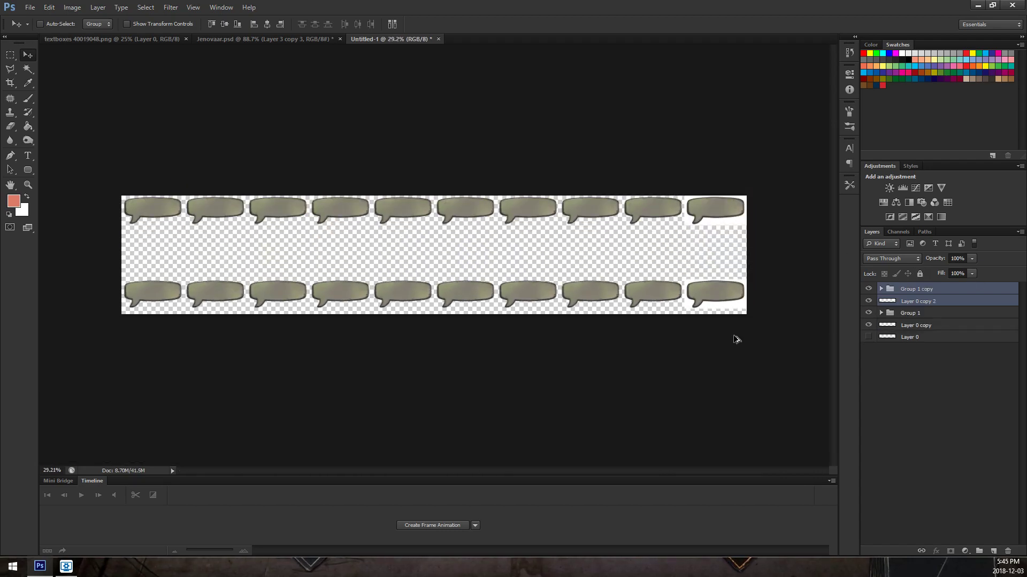
scroll(747, 344, "up", 5)
scroll(744, 265, "up", 2)
scroll(757, 351, "up", 1)
scroll(644, 274, "up", 2)
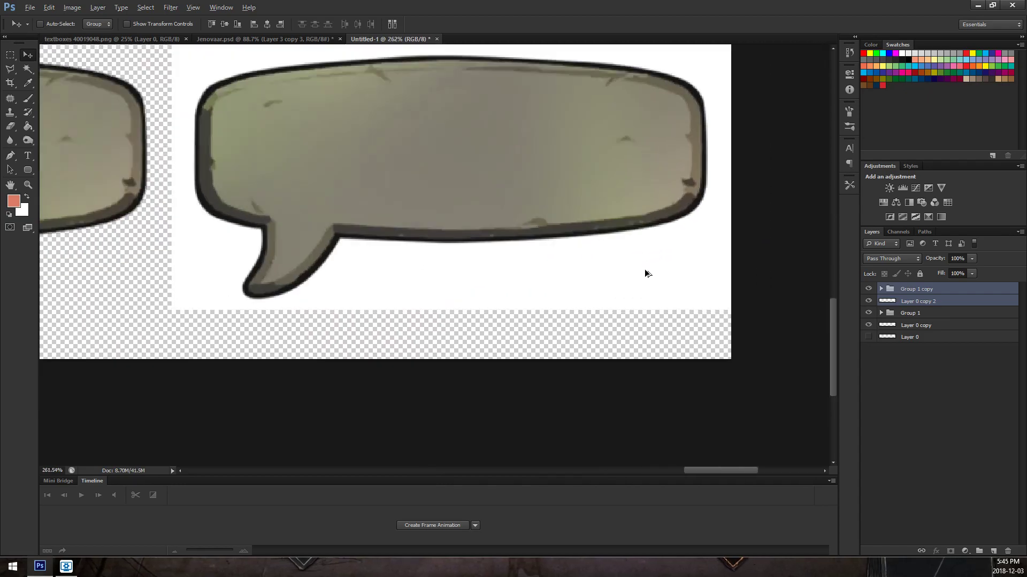
scroll(644, 274, "up", 1)
left_click_drag(664, 287, 664, 335)
scroll(701, 327, "down", 3)
scroll(679, 281, "down", 3)
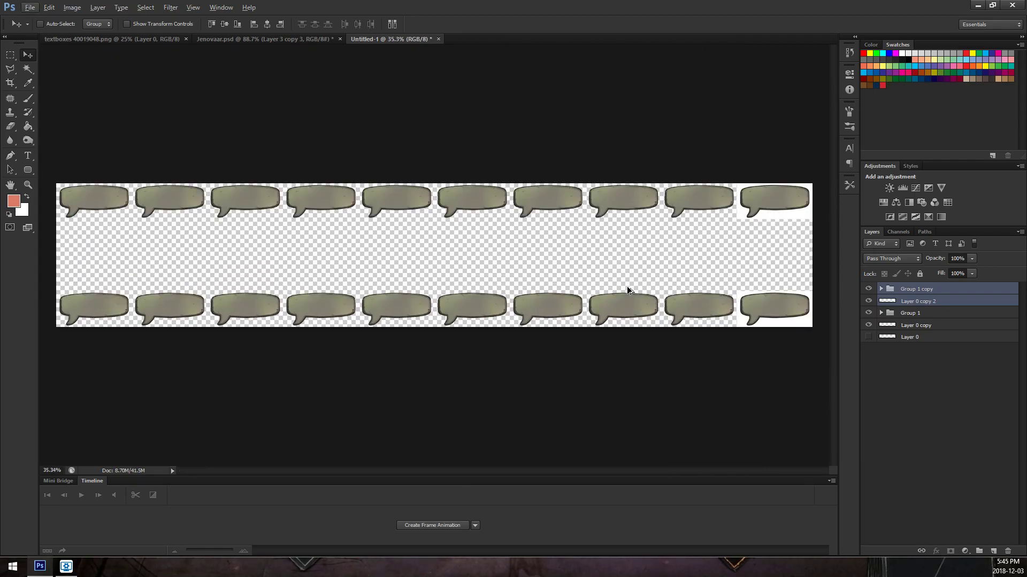
left_click(870, 302)
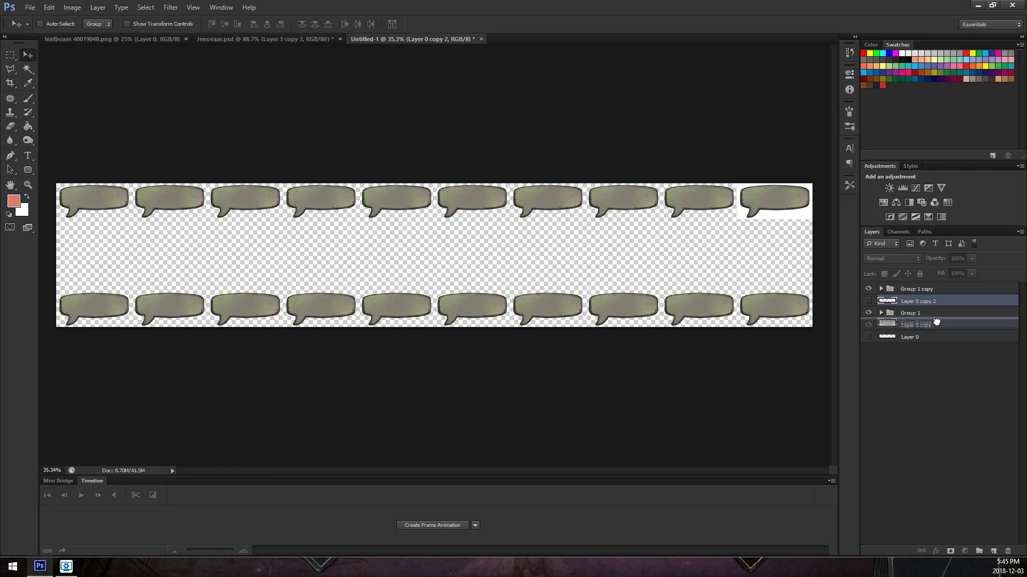
left_click_drag(946, 302, 907, 313)
left_click(931, 302)
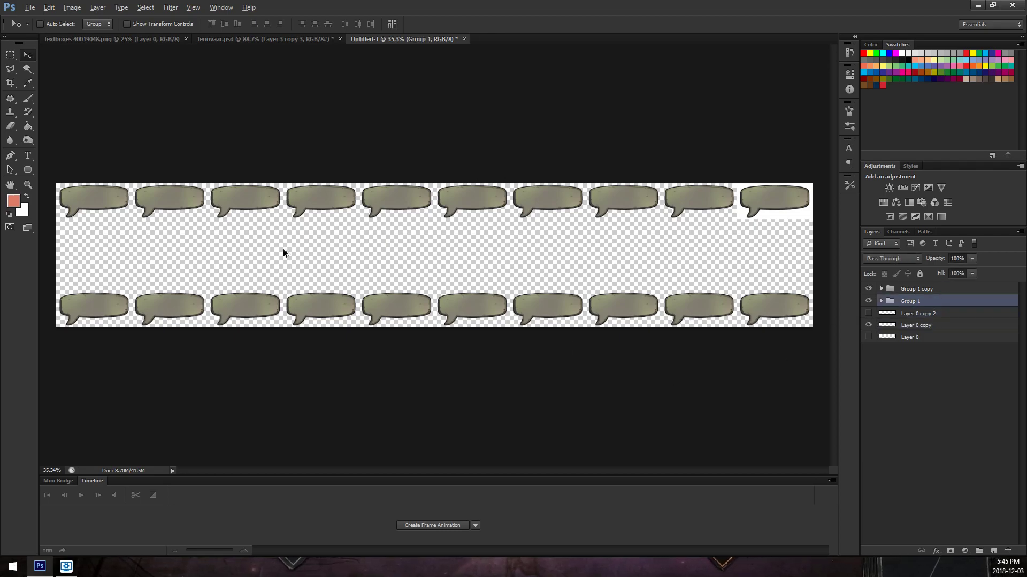
Step: Add two more copied rows in the middle and distribute all four rows' vertical centers evenly
left_click_drag(280, 312, 274, 340)
left_click_drag(294, 269, 293, 312)
left_click(915, 289)
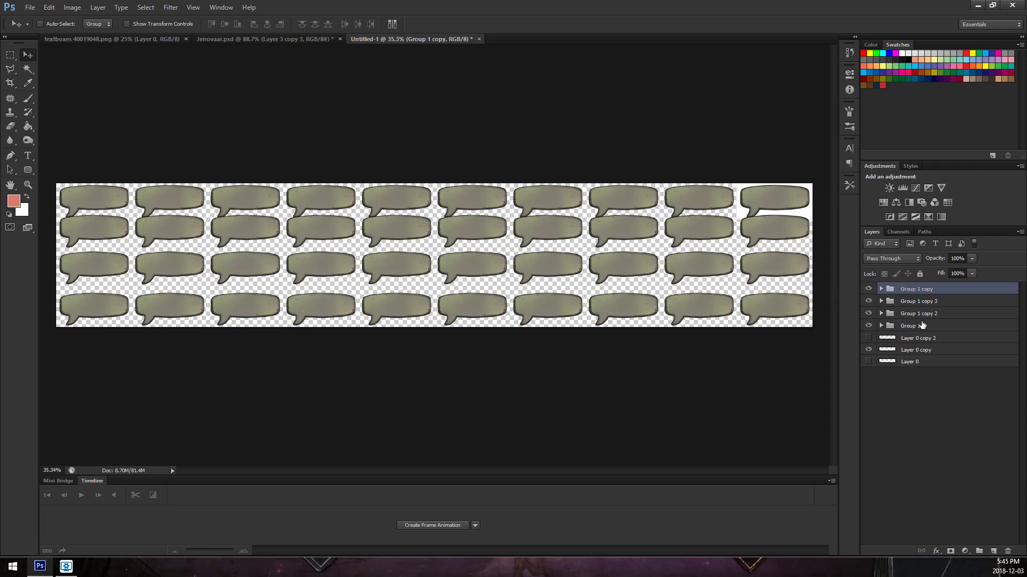
left_click(910, 326, "shift")
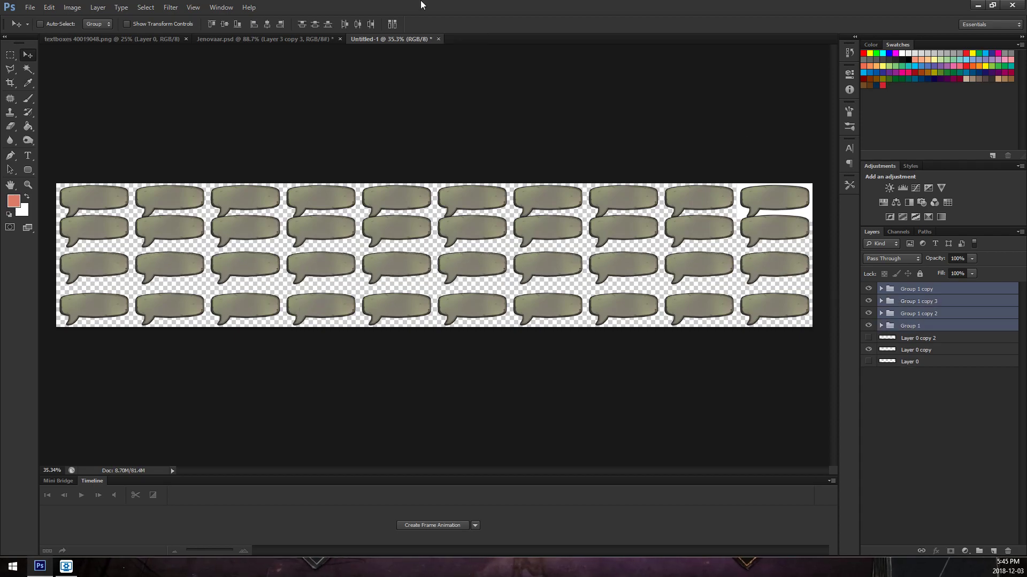
left_click(315, 25)
scroll(237, 188, "down", 2)
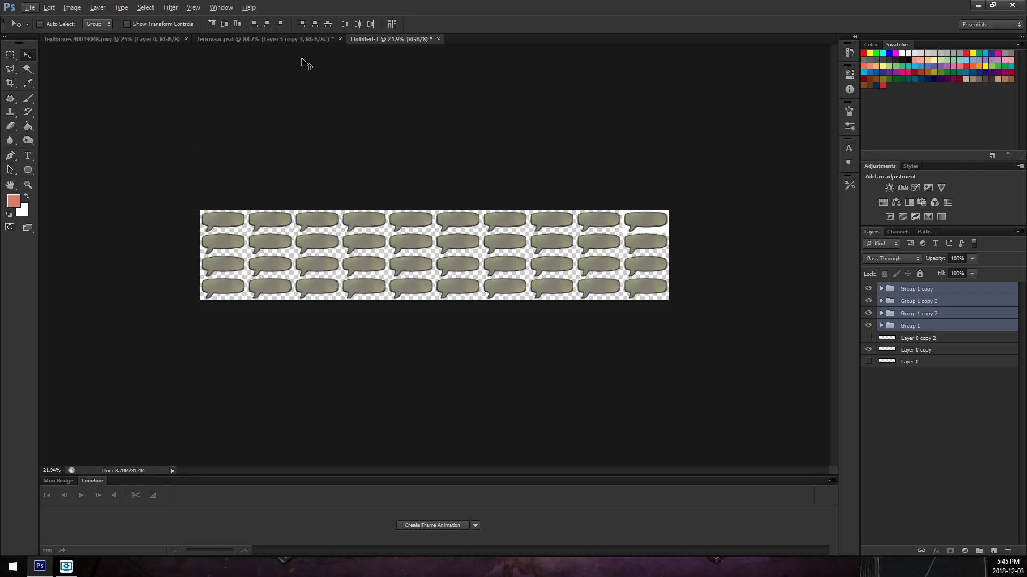
Step: Review the textboxes 40019048.png sheet of forty captioned speech bubbles in Photoshop, panning across its columns
left_click(89, 41)
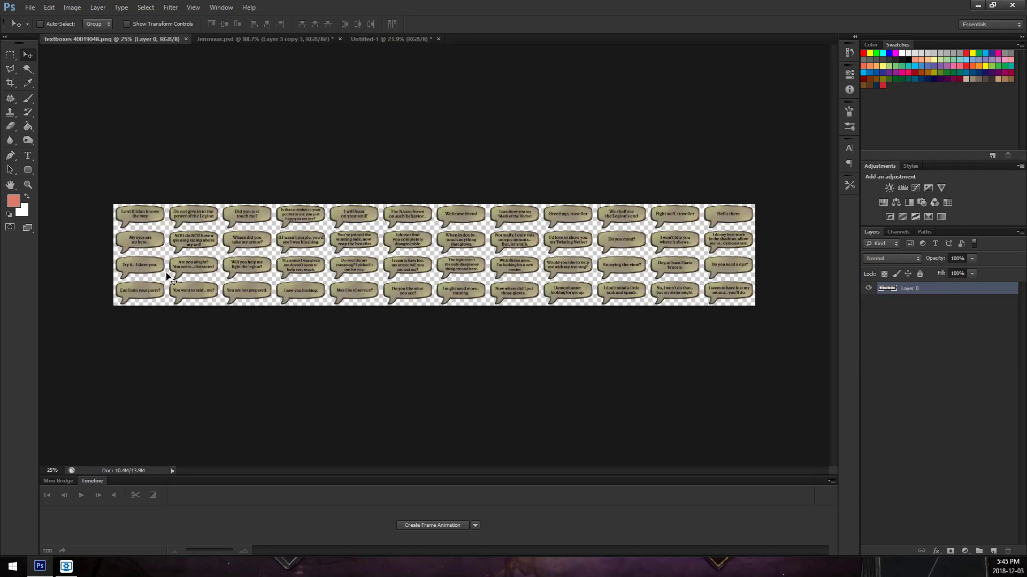
scroll(155, 270, "up", 3, "alt")
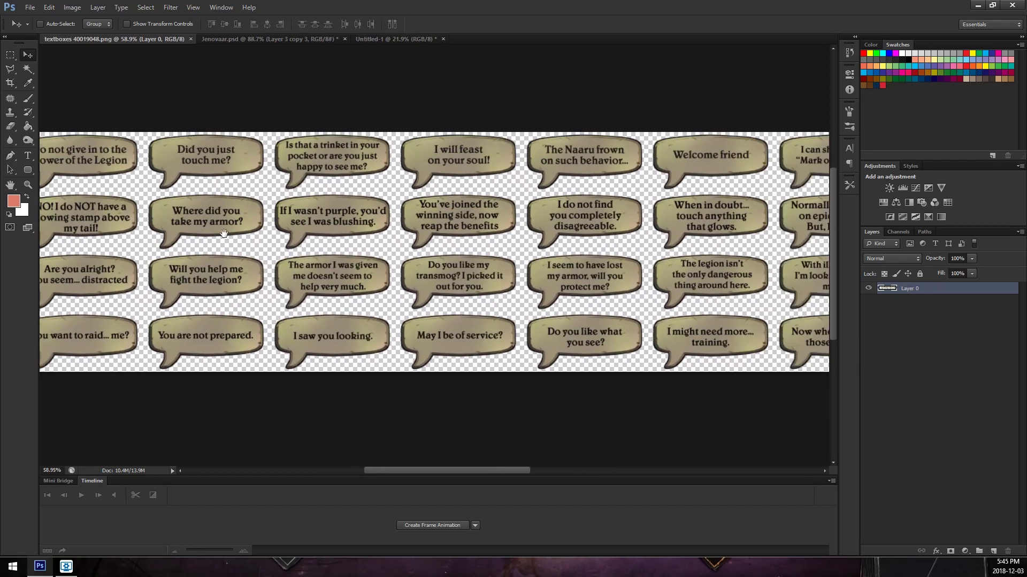
mouse_move(174, 230)
left_mouse_down()
mouse_move(346, 328)
mouse_move(101, 309)
left_mouse_up()
scroll(485, 247, "down", 3, "alt")
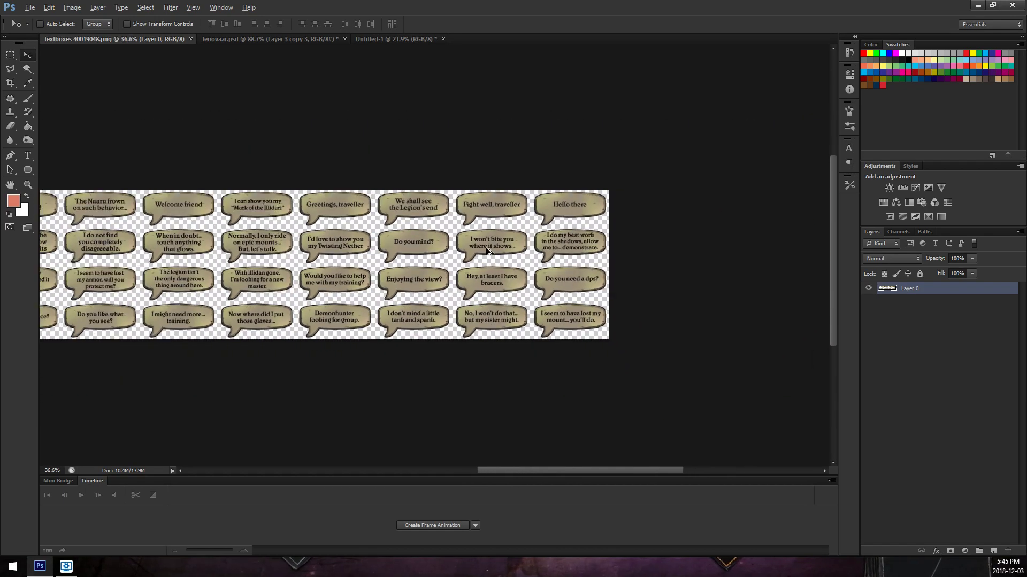
scroll(485, 247, "up", 2, "alt")
scroll(485, 247, "up", 2, "alt")
left_click(381, 40)
scroll(355, 204, "up", 2, "alt")
scroll(355, 205, "up", 3, "alt")
scroll(252, 194, "up", 2, "alt")
left_click(96, 37)
mouse_move(345, 255)
left_mouse_down()
mouse_move(385, 235)
mouse_move(802, 209)
left_mouse_up()
scroll(227, 153, "down", 1, "alt")
scroll(226, 153, "down", 2, "alt")
scroll(183, 174, "down", 1, "alt")
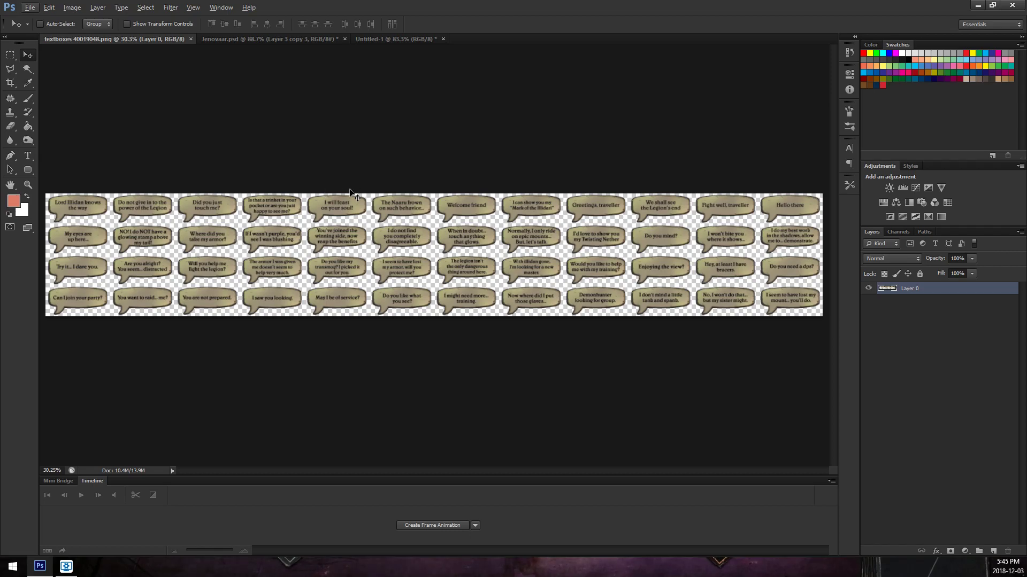
scroll(355, 193, "up", 3, "alt")
left_click_drag(355, 192, 746, 241)
scroll(252, 261, "down", 1, "alt")
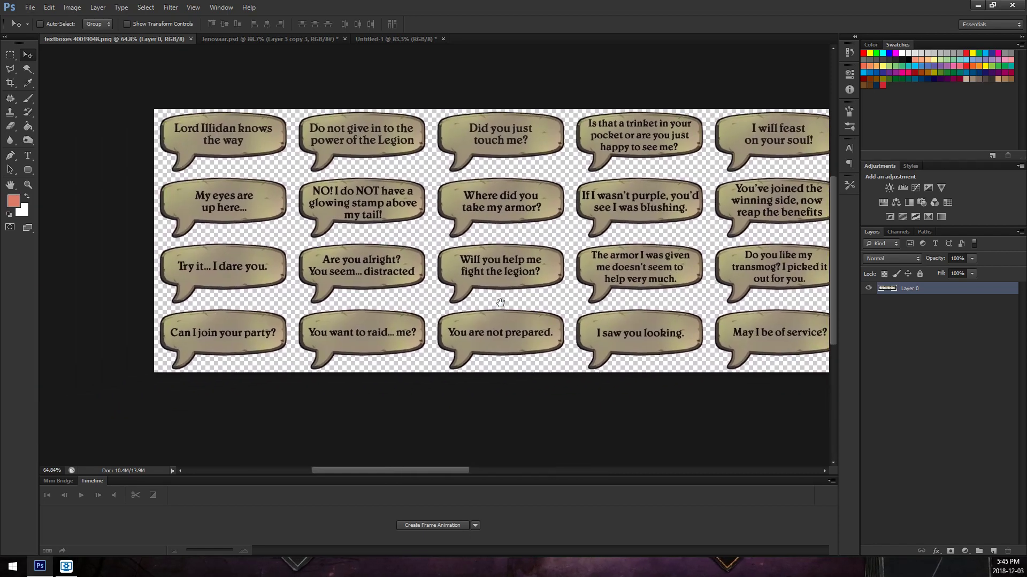
scroll(252, 261, "up", 2, "alt")
scroll(252, 261, "down", 2, "alt")
scroll(183, 231, "down", 2, "alt")
scroll(387, 255, "down", 1, "alt")
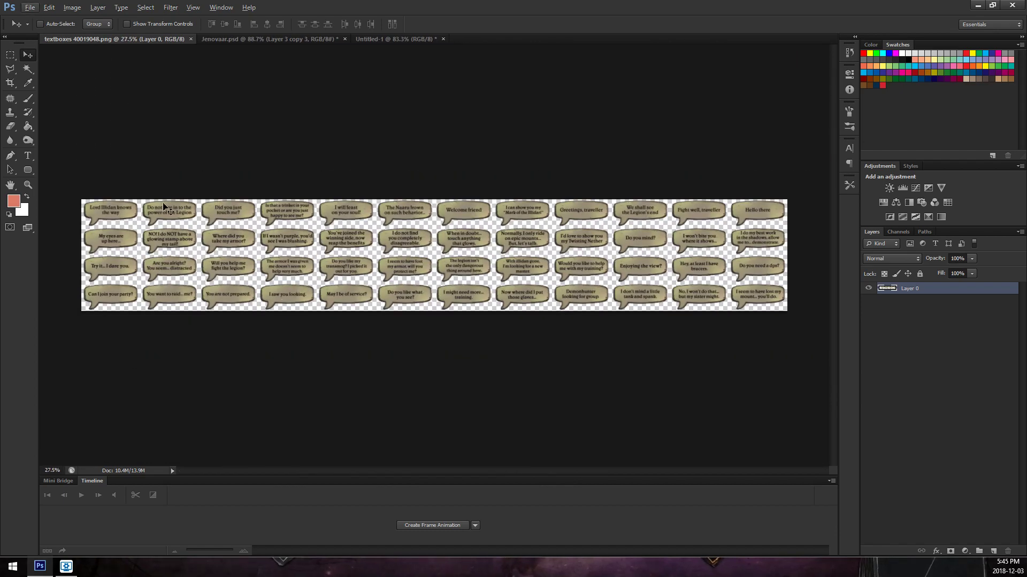
Step: Open the recent test project in Wallpaper Engine Editor and add a new Particle System asset
left_click(67, 567)
left_click(14, 19)
mouse_move(47, 48)
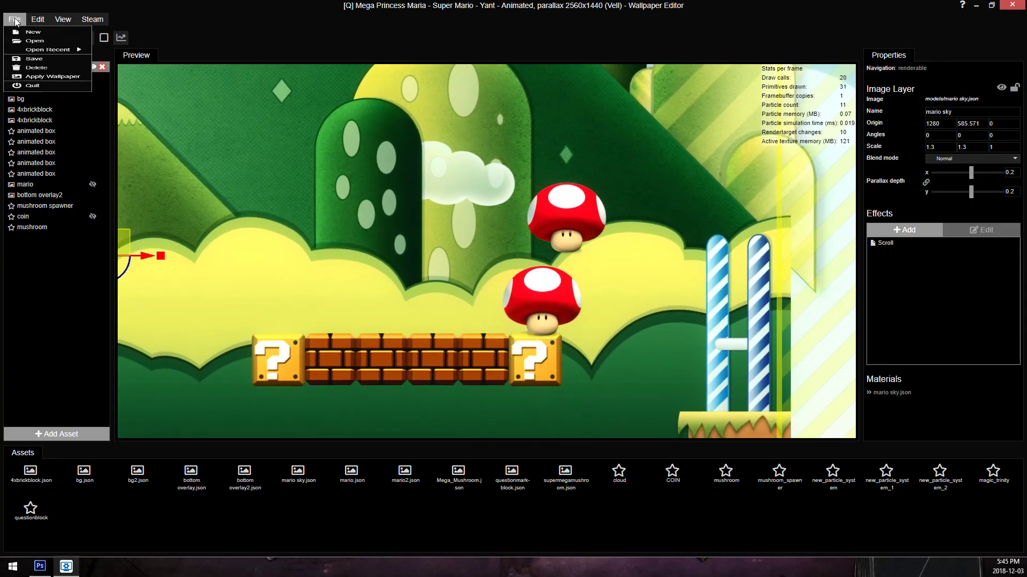
left_click(265, 85)
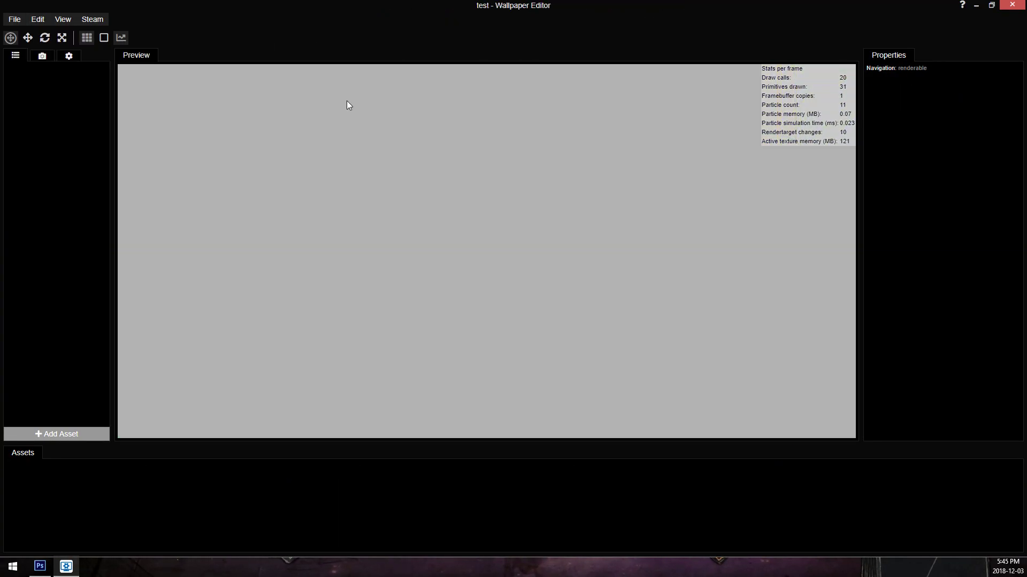
left_click(58, 434)
scroll(477, 211, "down", 1)
double_click(439, 281)
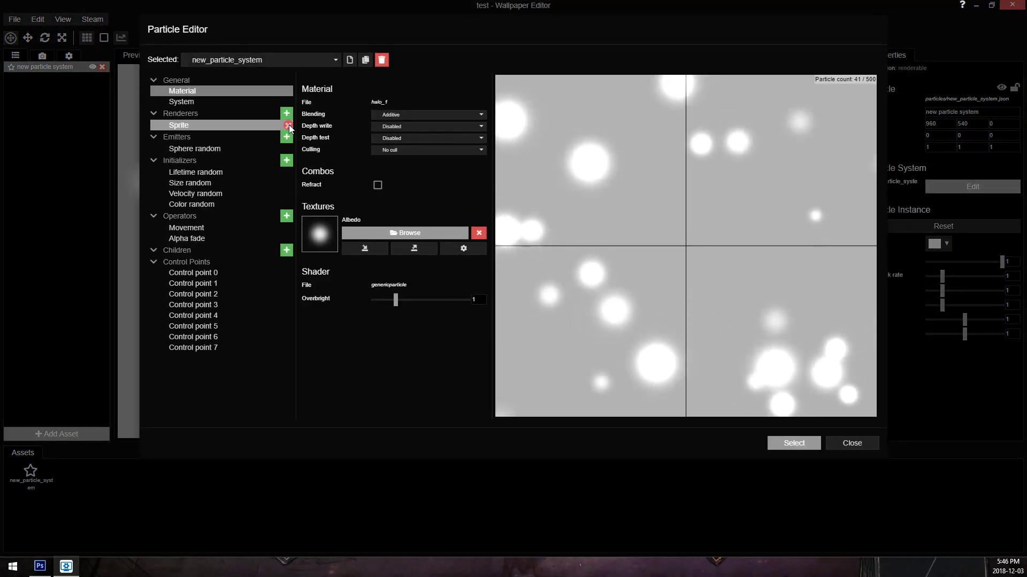
Step: Remove the default Sprite renderer, Sphere random emitter, initializers and operators from the new system
left_click(288, 126)
left_click(287, 152)
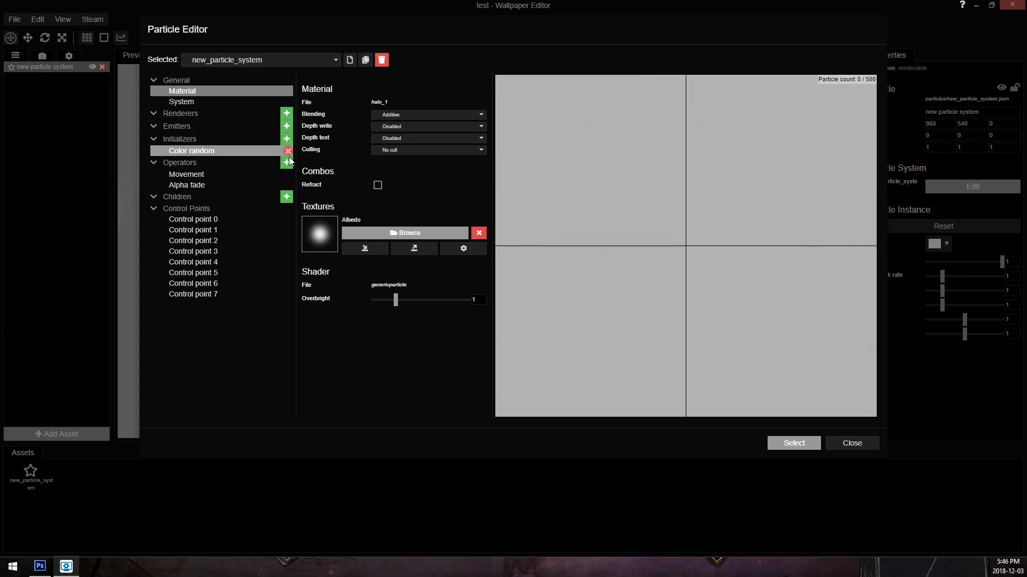
left_click(287, 175)
left_click(287, 175)
left_click(287, 151)
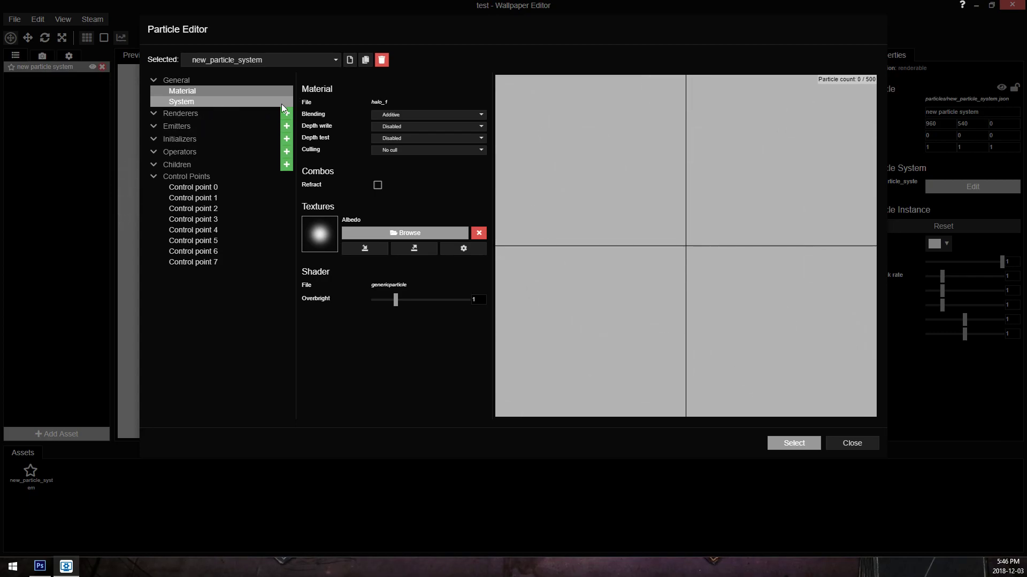
Step: Import textboxes 40019048.png as the texture, as a sprite sheet with 400 × 190 frames and 47 frames
left_click(405, 233)
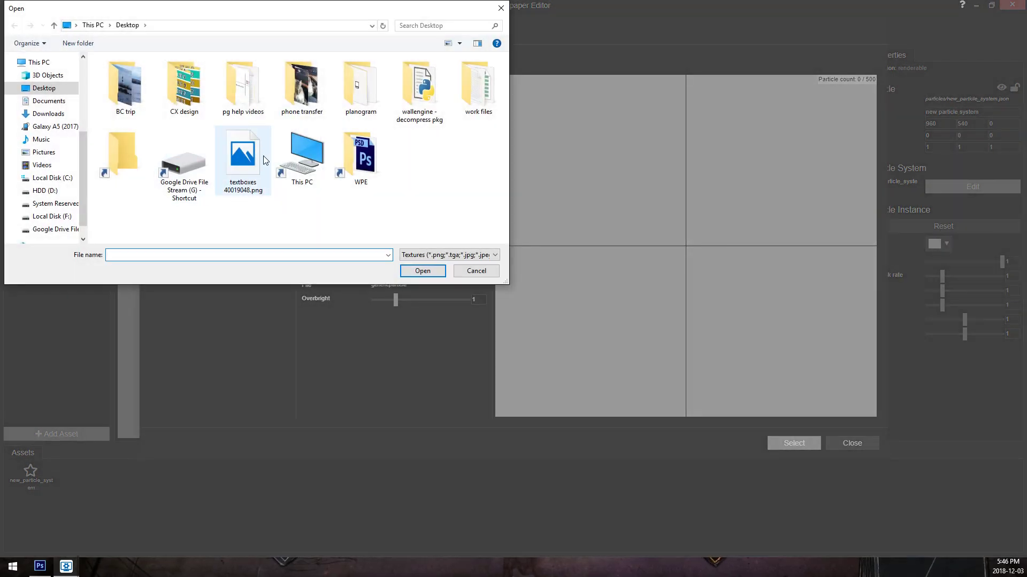
left_click(244, 160)
left_click(423, 270)
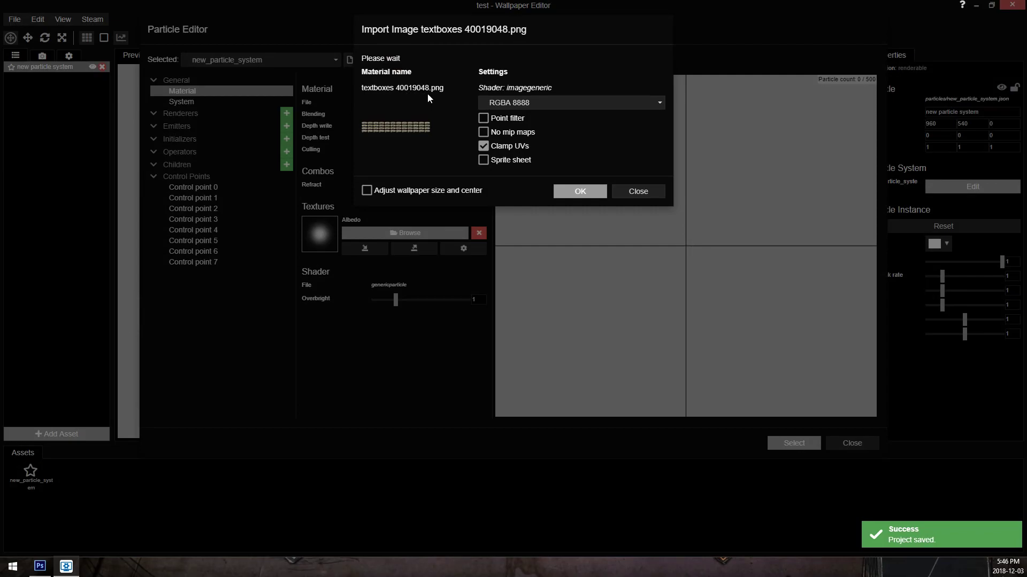
left_click(484, 160)
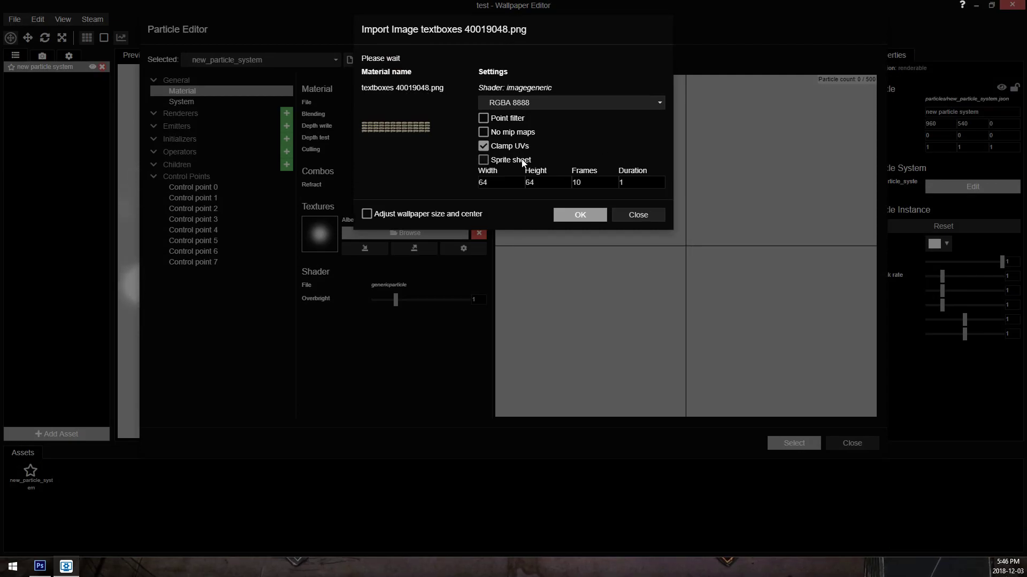
key("Tab")
type("400")
key("Tab")
key("Tab")
type("47")
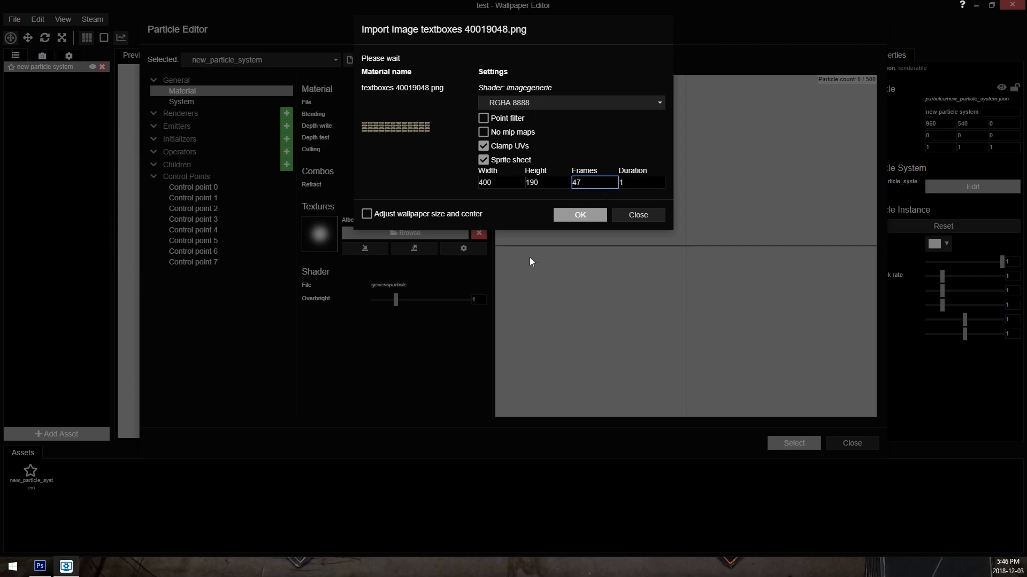
left_click(574, 217)
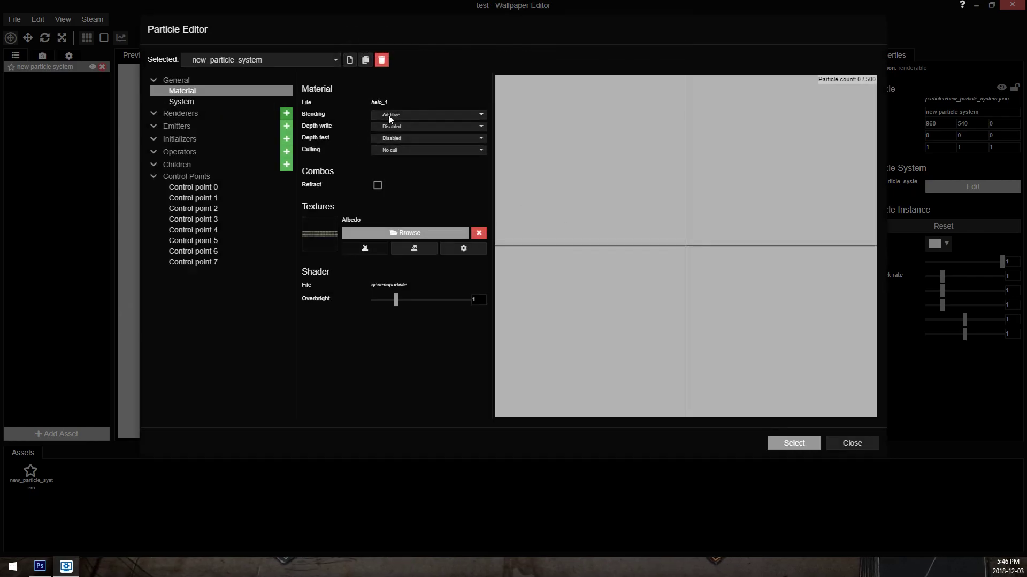
Step: Add a Sprite renderer and a Sphere random emitter to the particle system
left_click(399, 114)
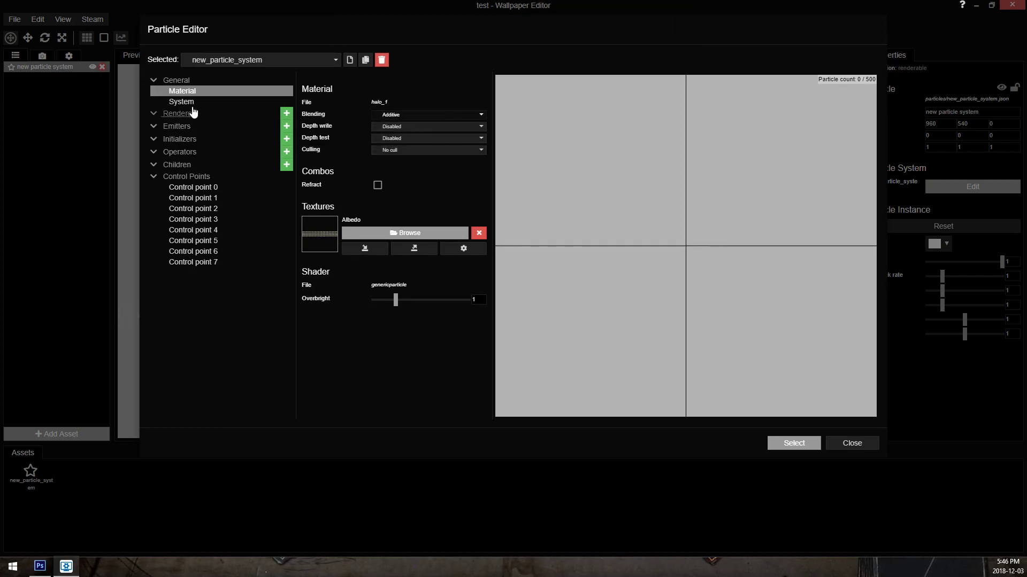
left_click(286, 114)
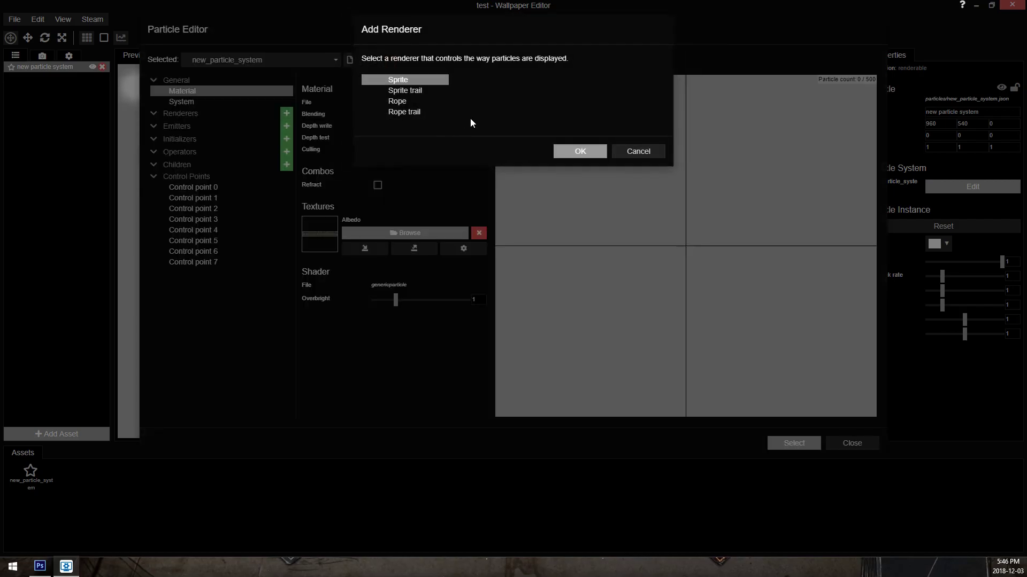
key("Return")
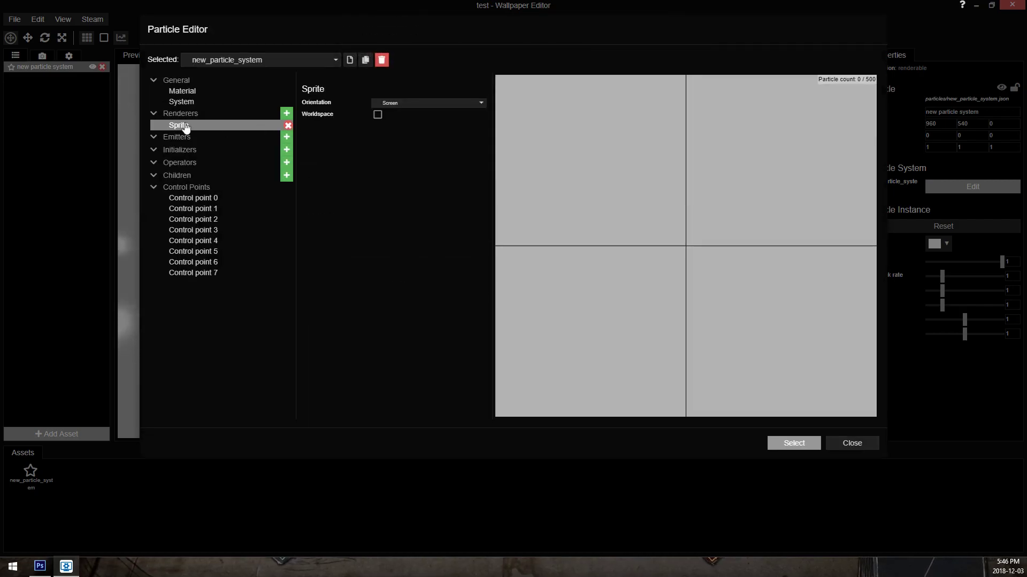
left_click(286, 137)
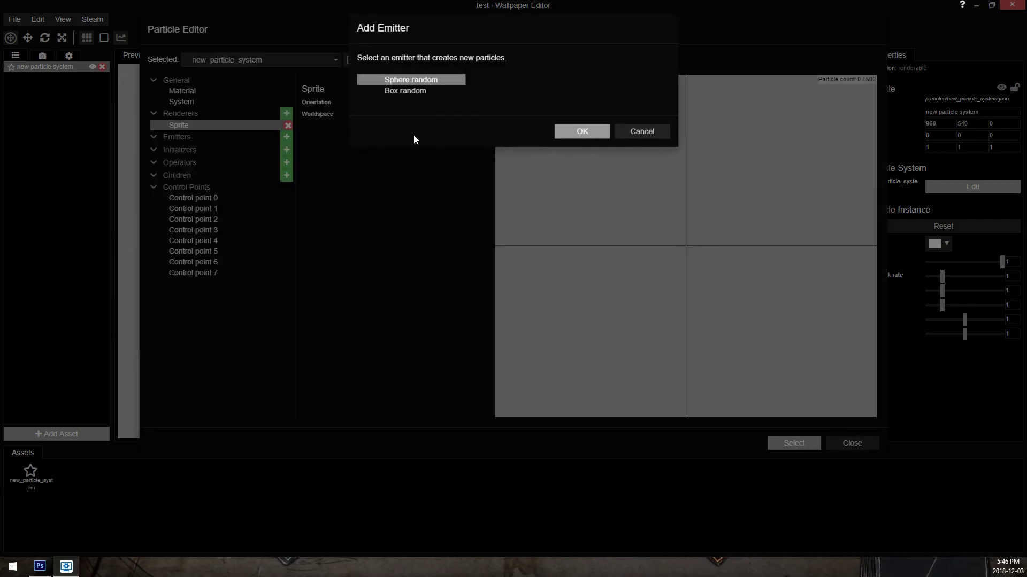
left_click(414, 80)
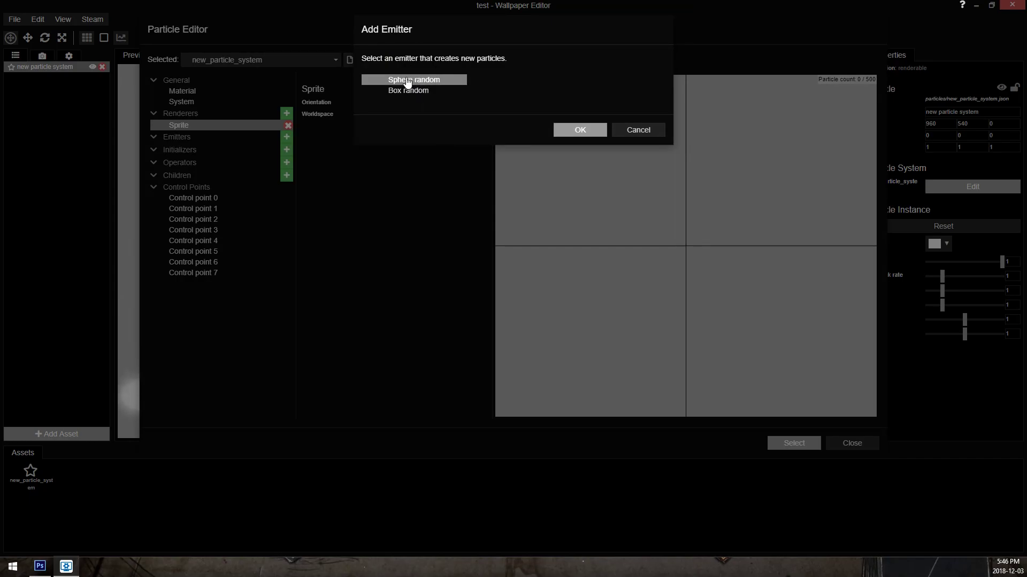
key("Return")
Step: Set the emitter's Distance max to 0, Rate to 1 and Instantaneous count to 1
left_click(377, 151)
type("0")
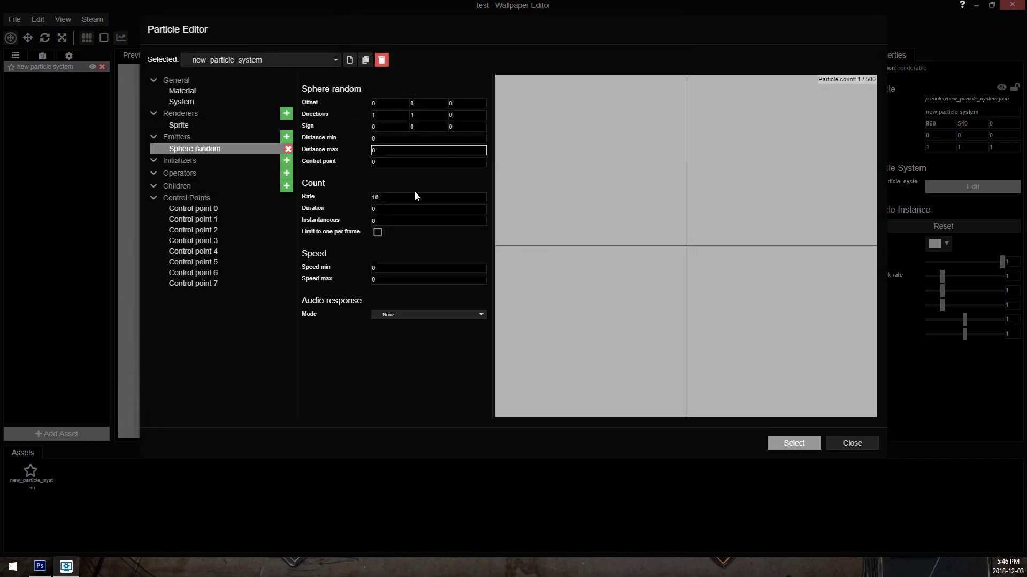
left_click(437, 197)
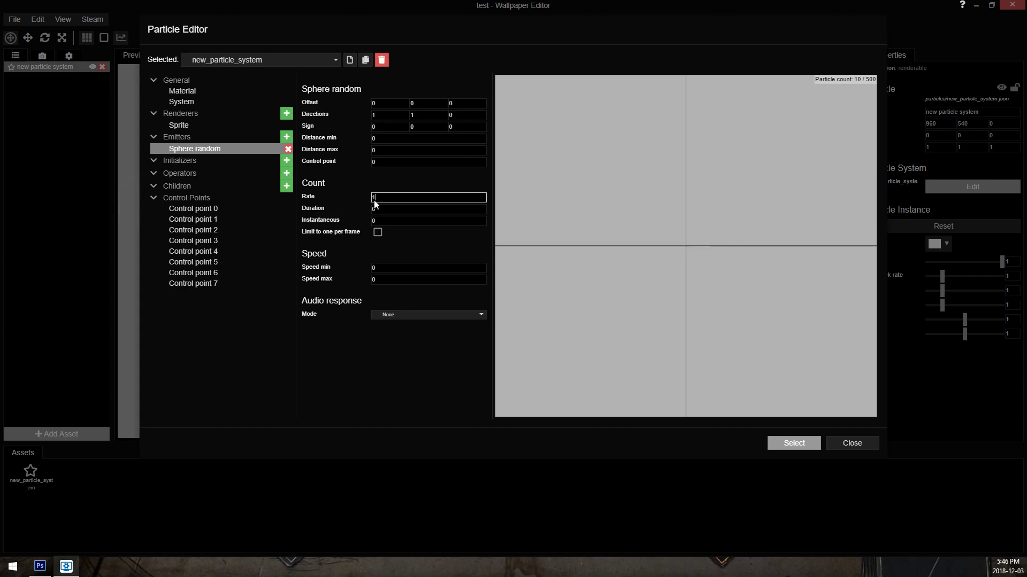
left_click(413, 221)
type("1")
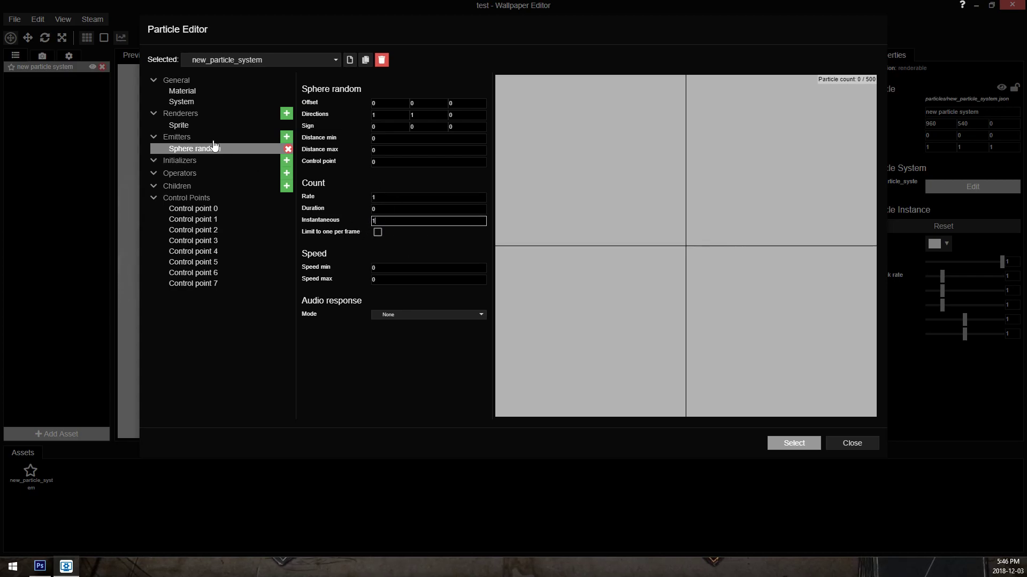
left_click(203, 102)
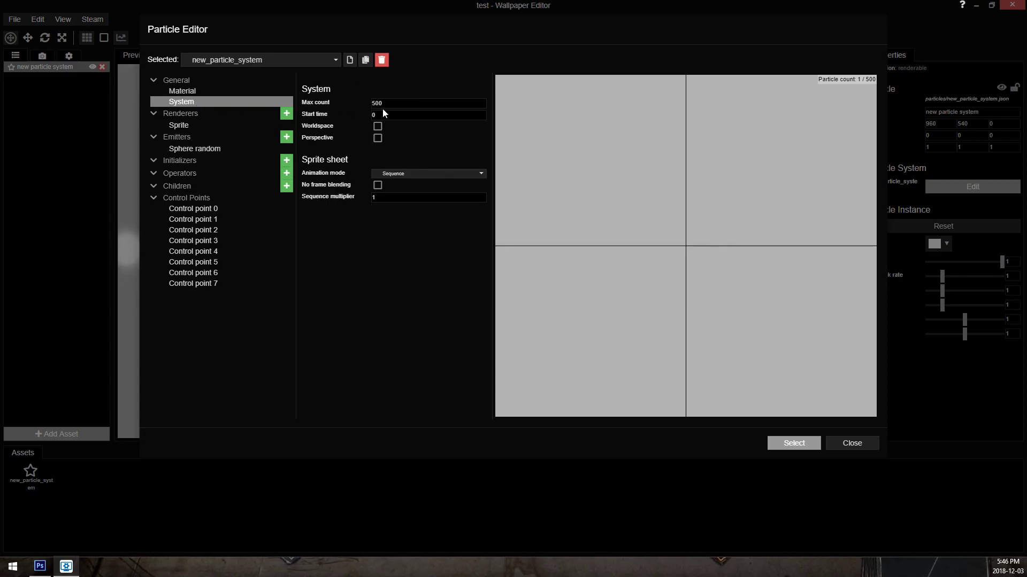
Step: Set System Max count to 1 and add Size random and Lifetime random initializers
key("Tab")
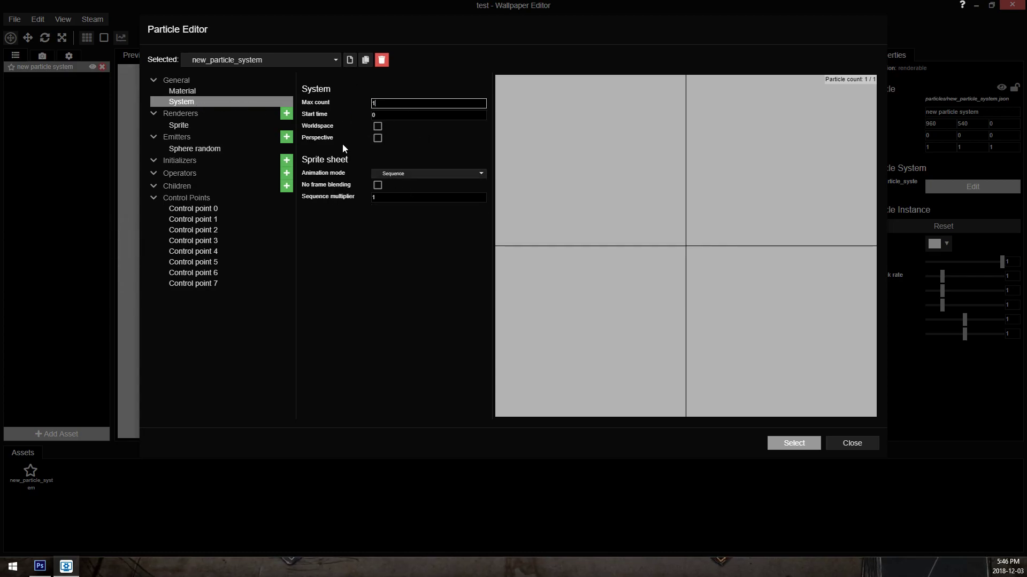
left_click(286, 160)
double_click(424, 93)
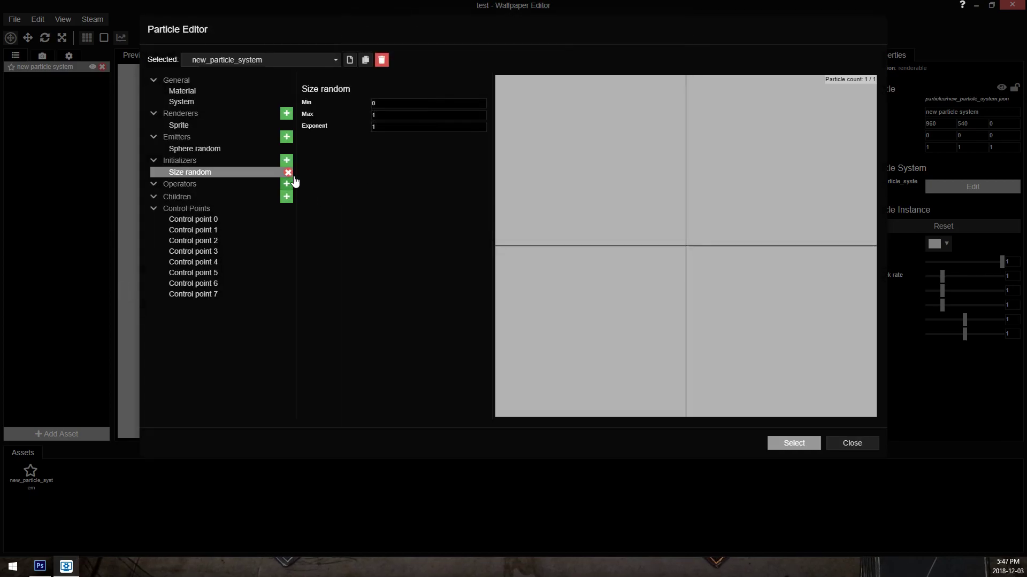
left_click(287, 160)
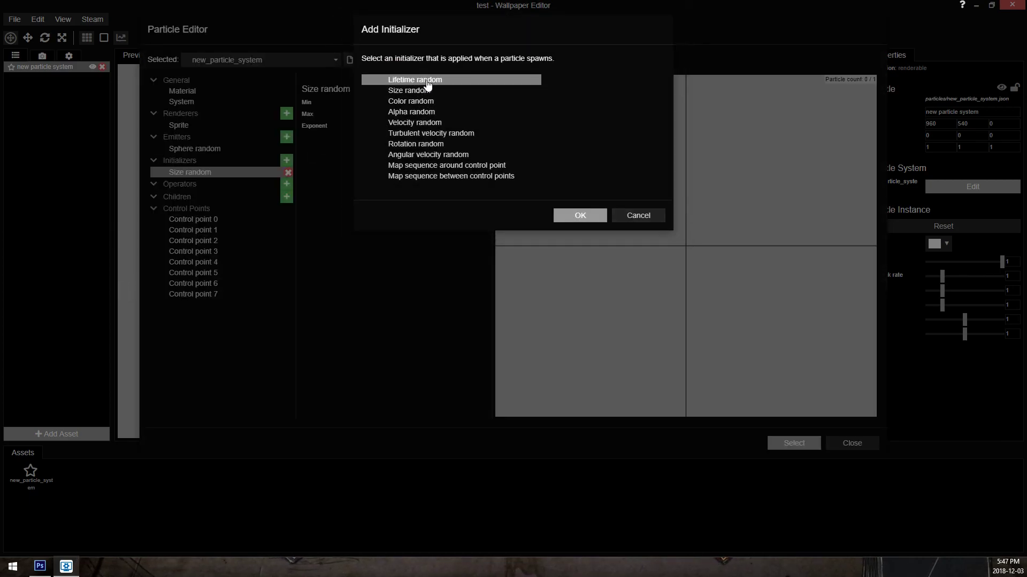
double_click(427, 80)
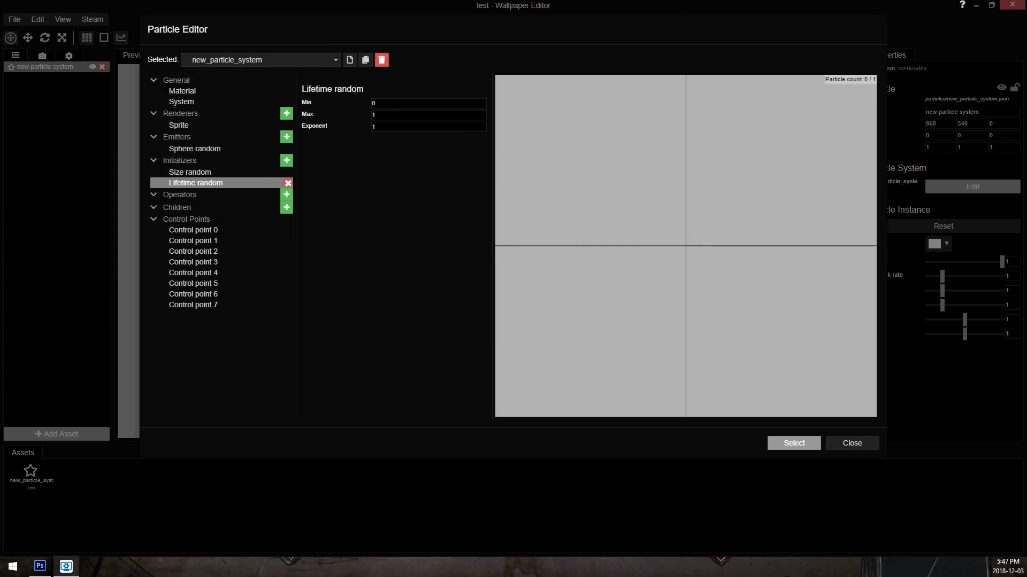
Step: Set the lifetime Min to 1 and the Size random Min and Max to 1000, showing one speech bubble
key("Tab")
type("1")
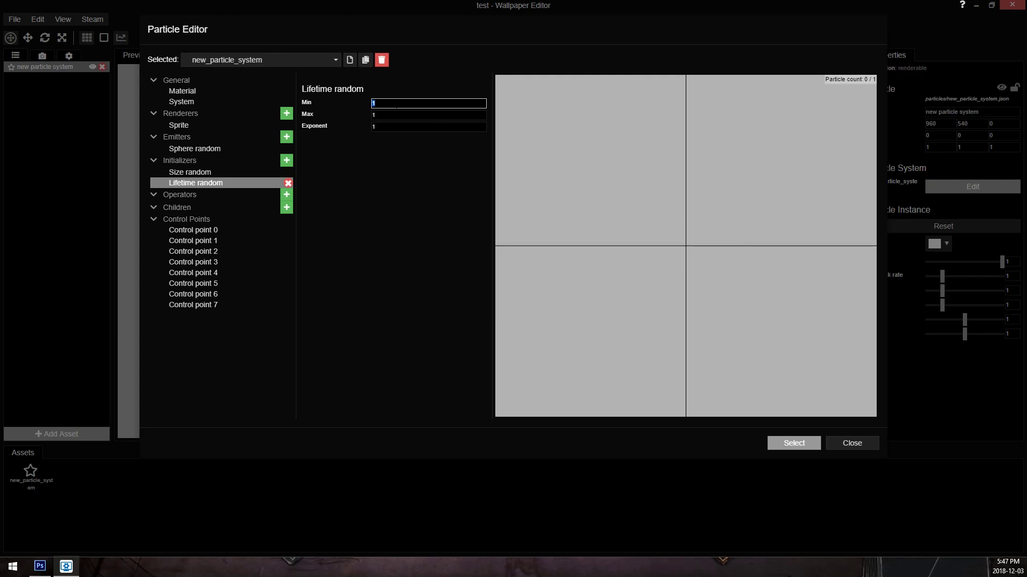
key("Tab")
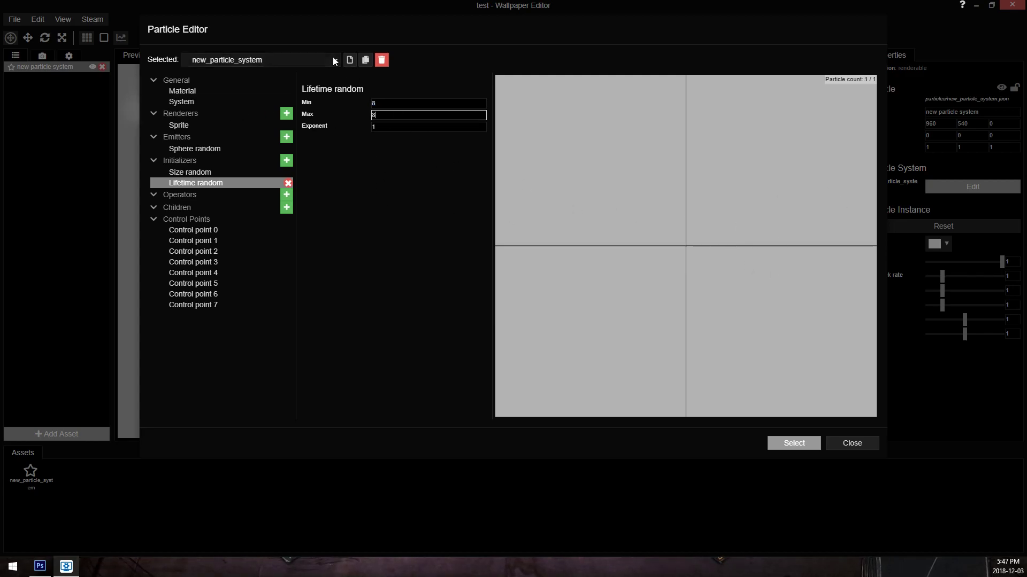
left_click(205, 174)
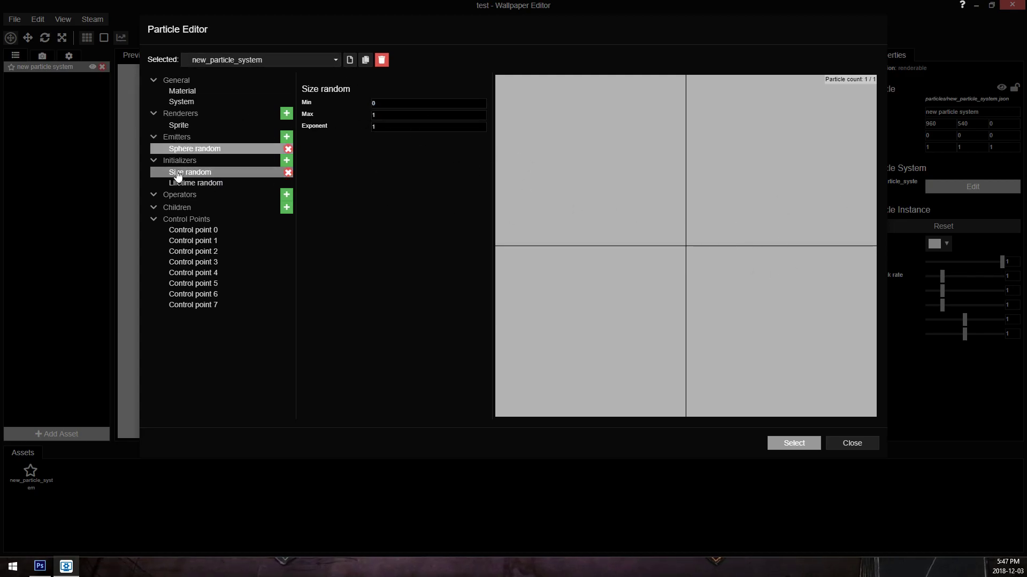
key("Tab")
type("0")
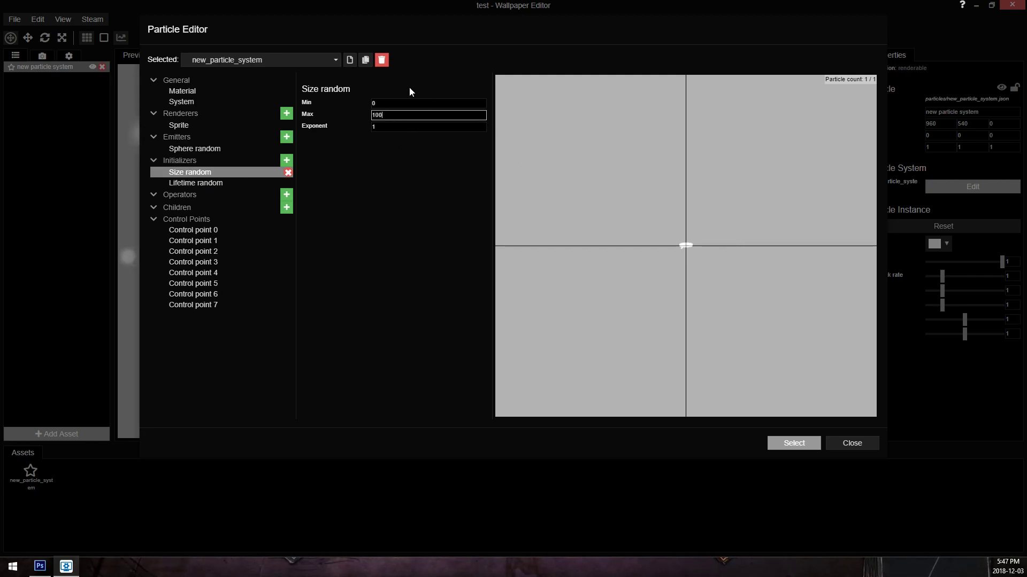
type("0")
key("shift+Tab")
type("1000")
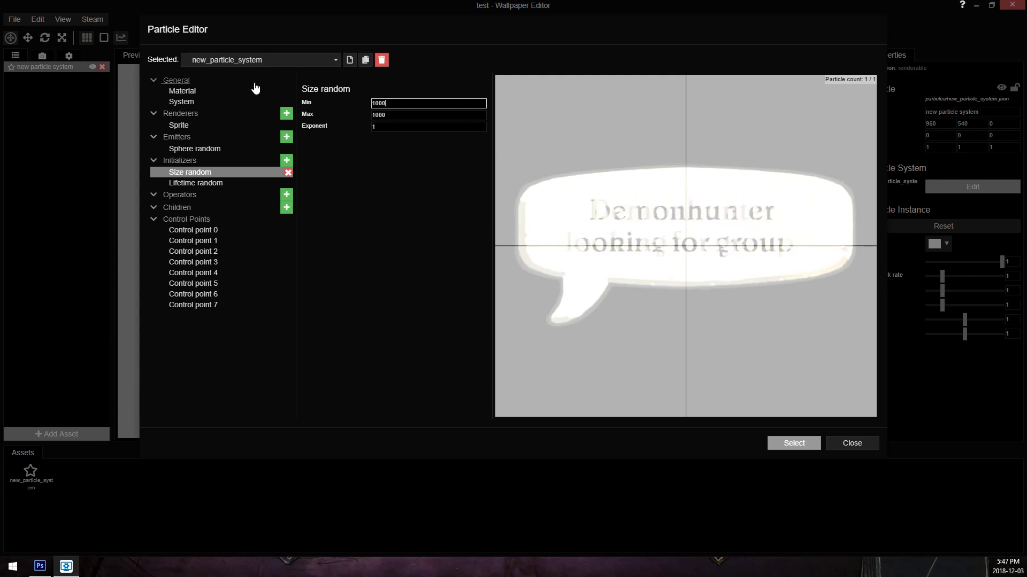
Step: Set the System animation mode to Random frame so each spawn shows a random bubble
left_click(203, 103)
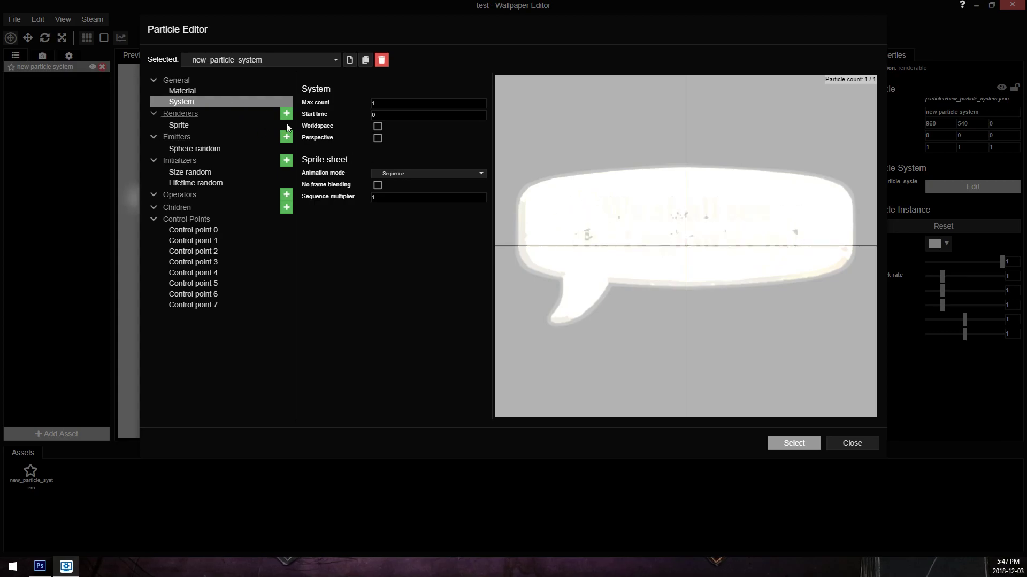
left_click(403, 172)
left_click(395, 198)
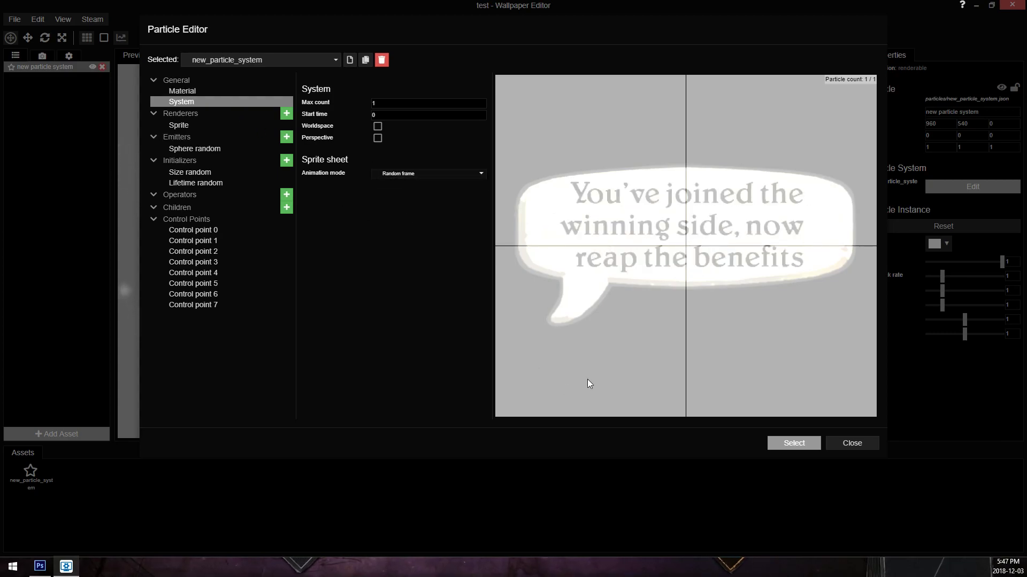
Step: Change the material Blending from Additive to Translucent for solid textured bubbles
left_click(189, 92)
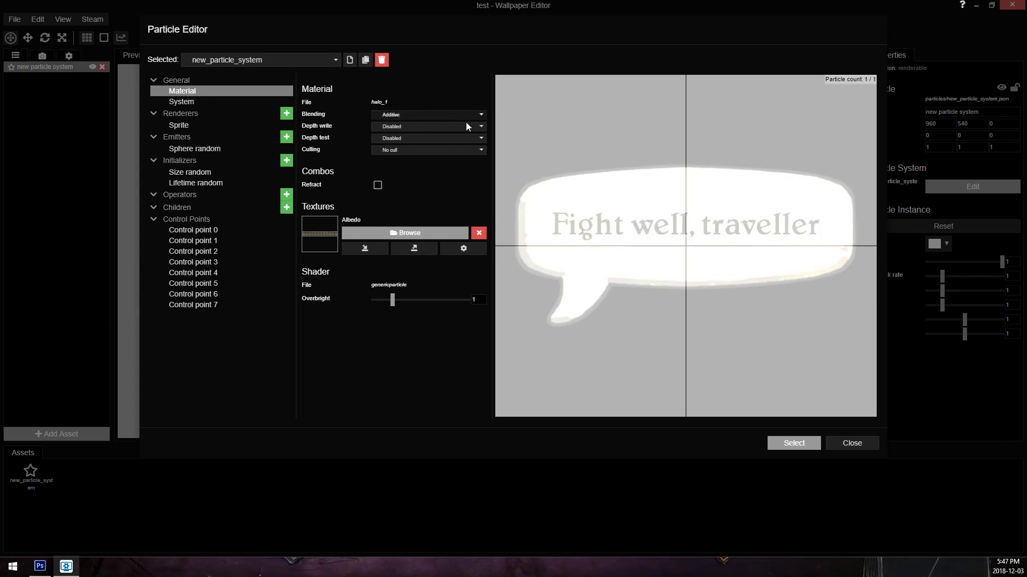
left_click(395, 114)
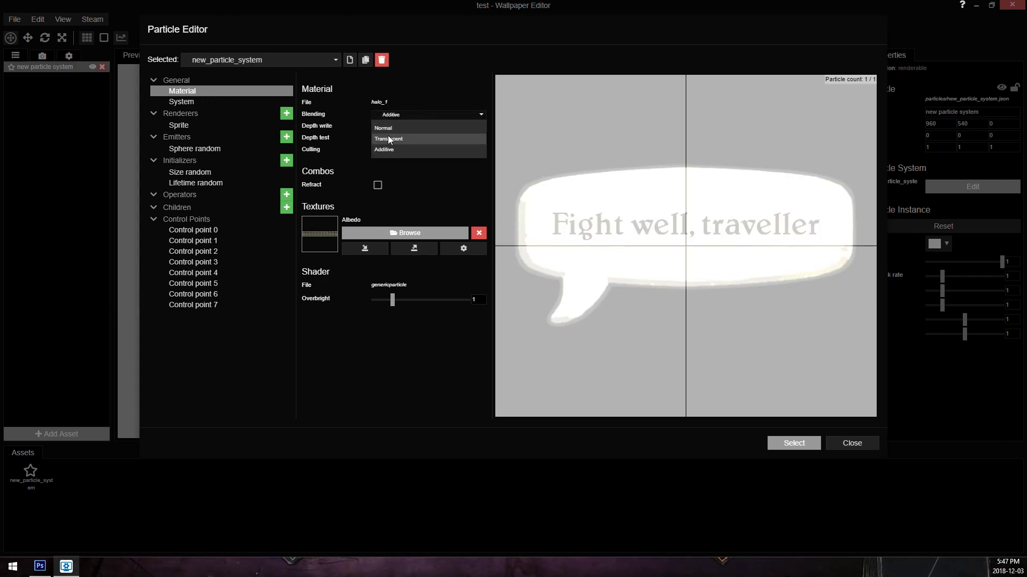
left_click(408, 139)
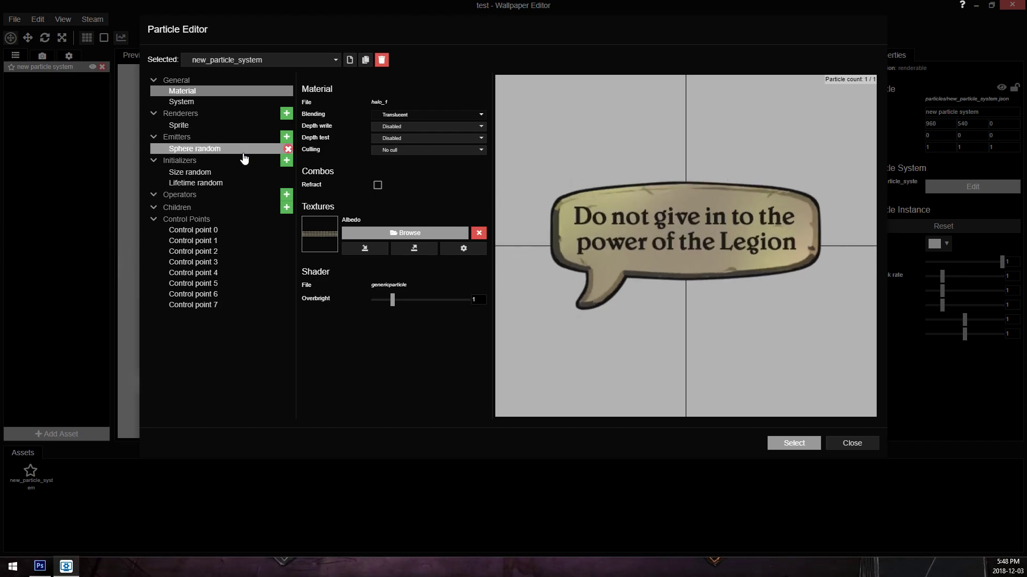
Step: Add a Movement operator and a Control point force operator to the system
left_click(287, 195)
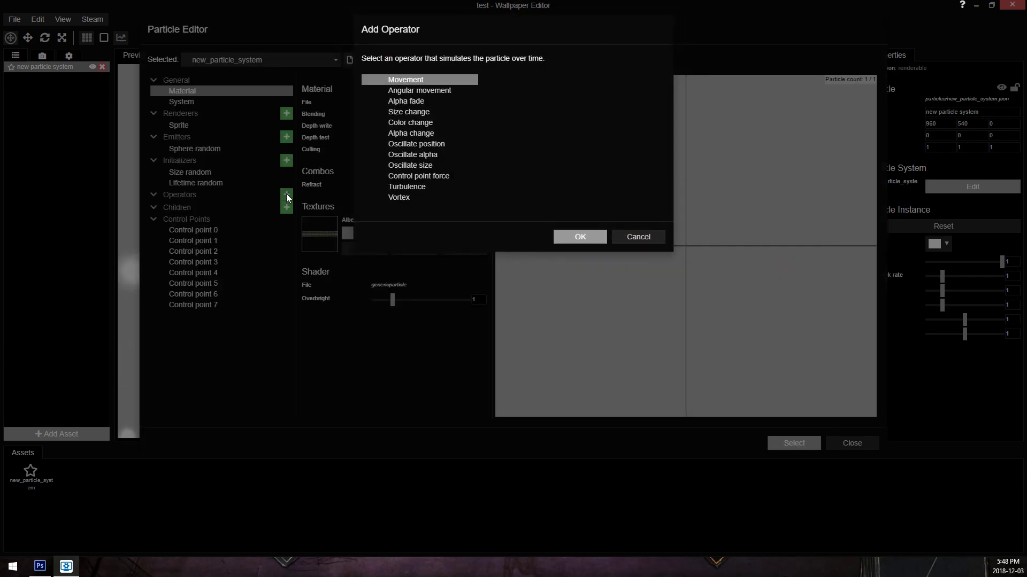
double_click(422, 83)
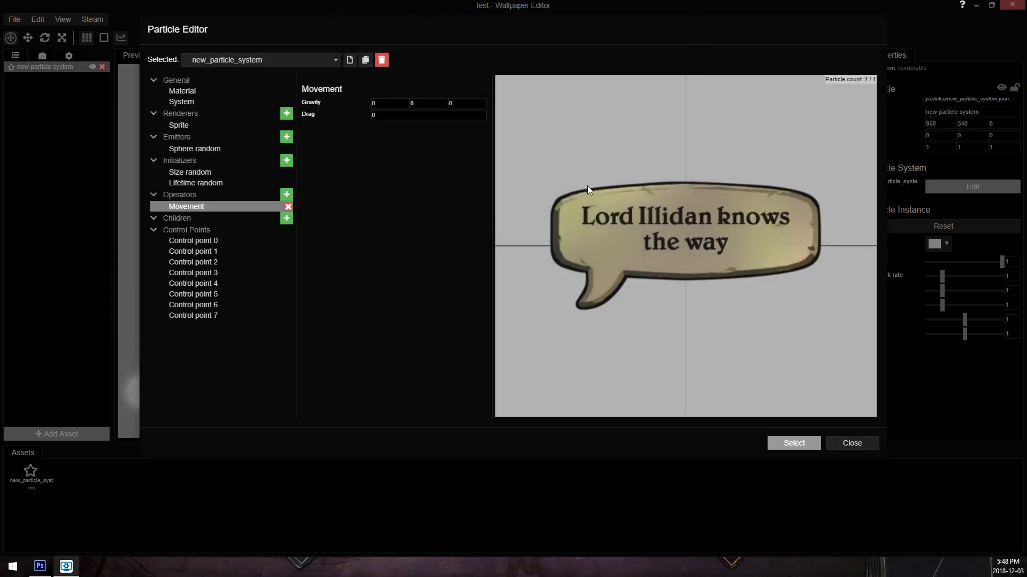
left_click(291, 193)
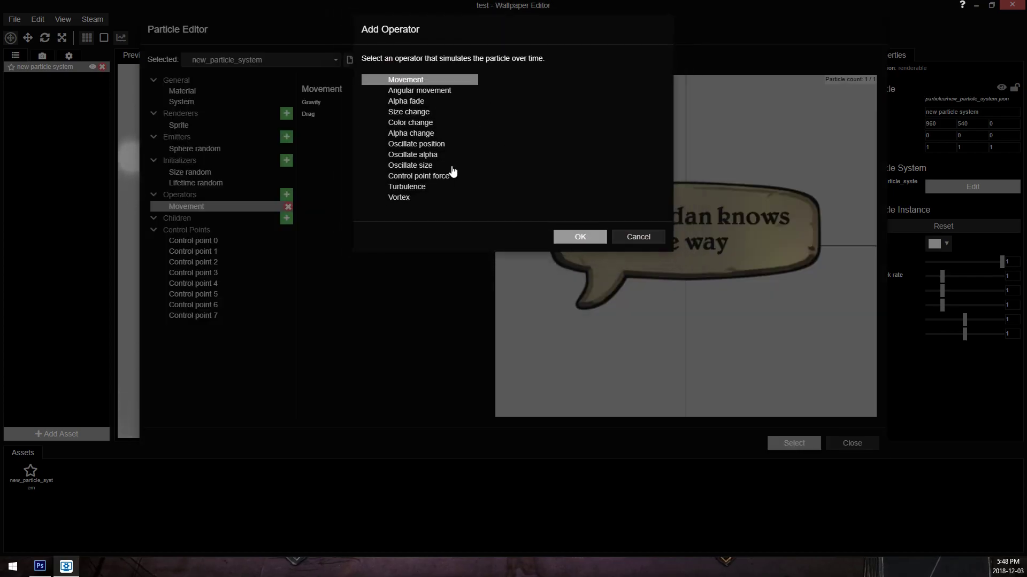
left_click(450, 177)
double_click(451, 177)
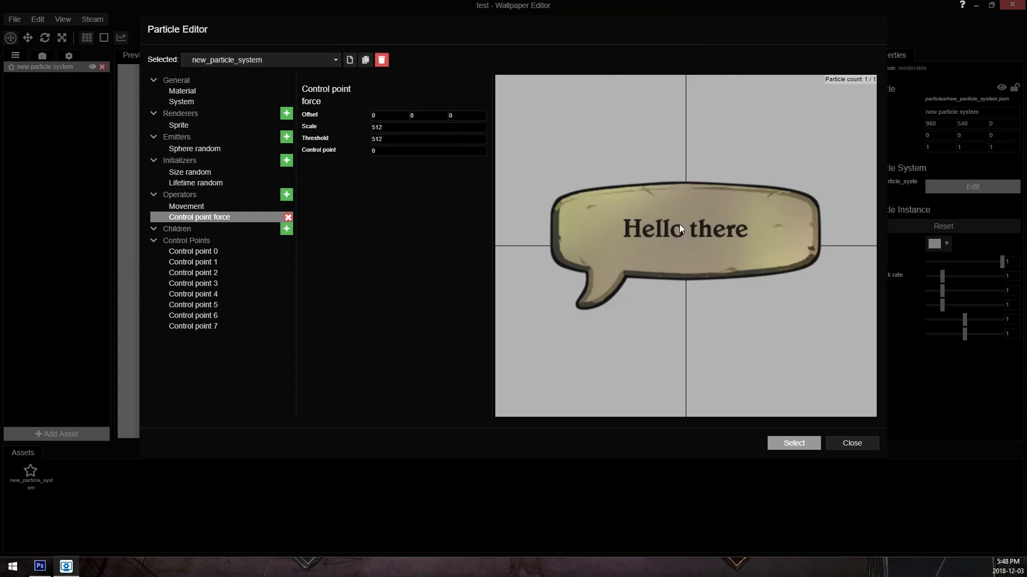
Step: Adjust the Control point force threshold and scale, then review Control point 1's settings
double_click(393, 139)
type("100000")
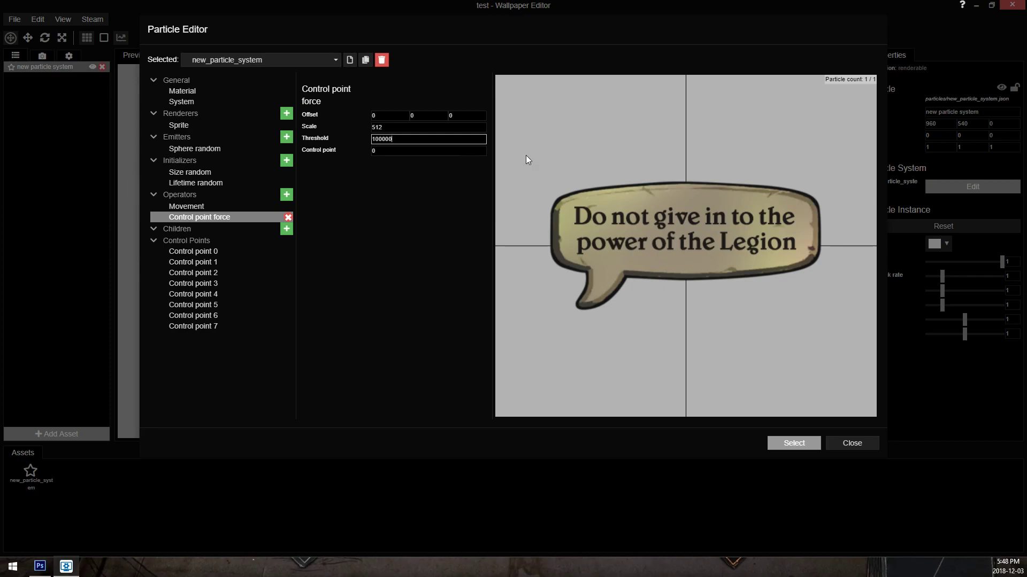
key("shift+Tab")
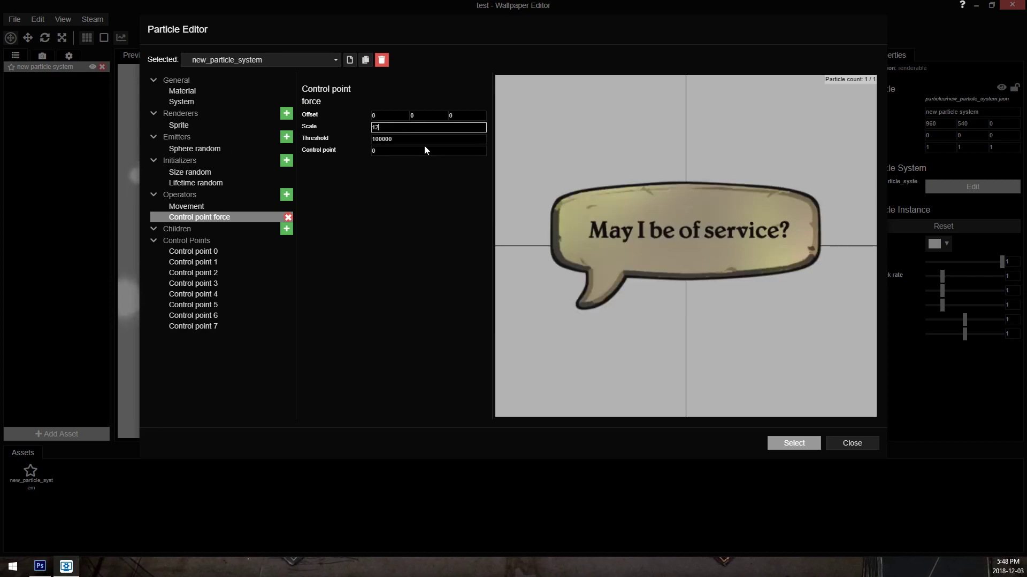
type("1200")
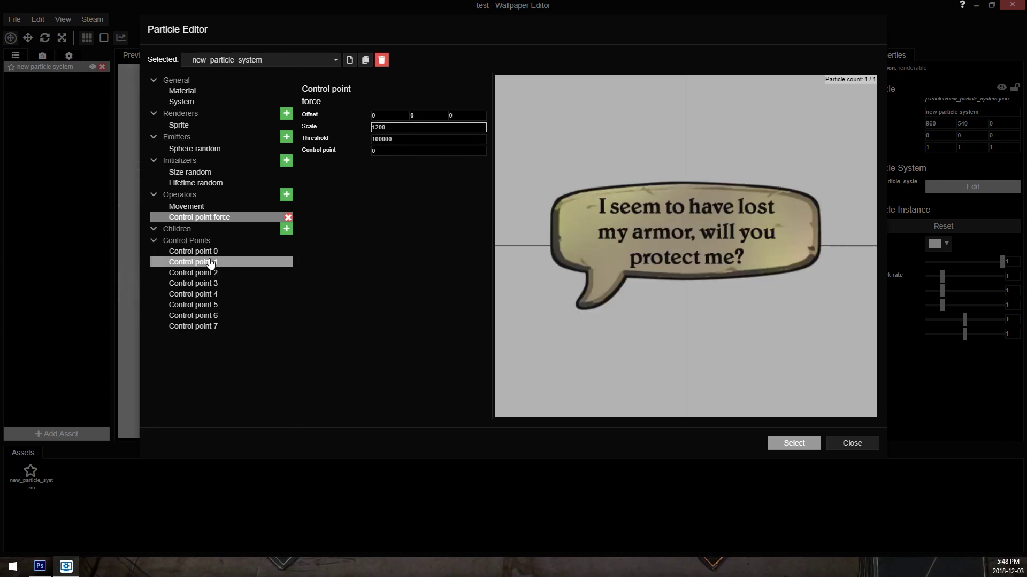
left_click(211, 262)
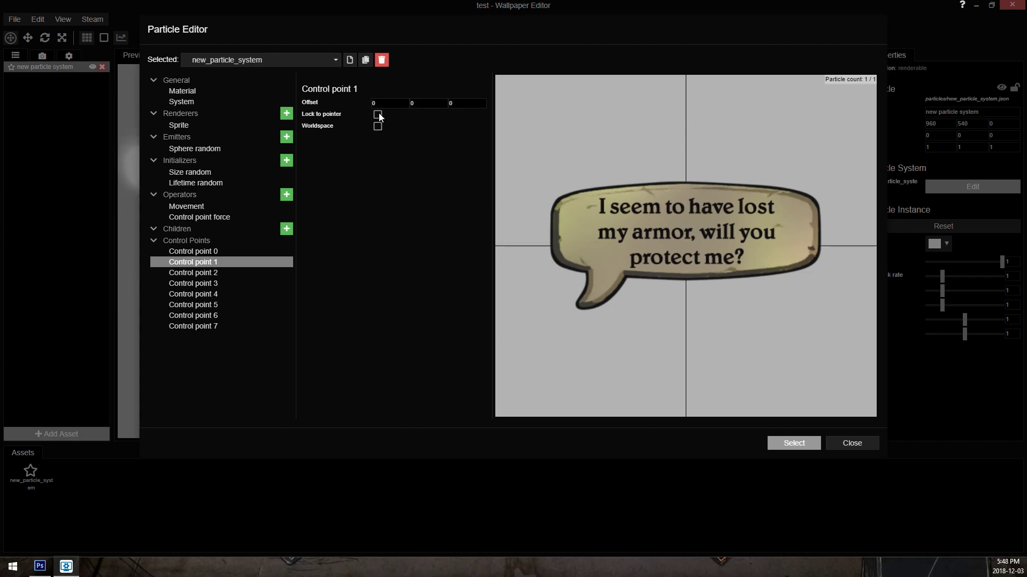
Step: Add a second Control point force operator and set its Control point to 1
left_click(287, 195)
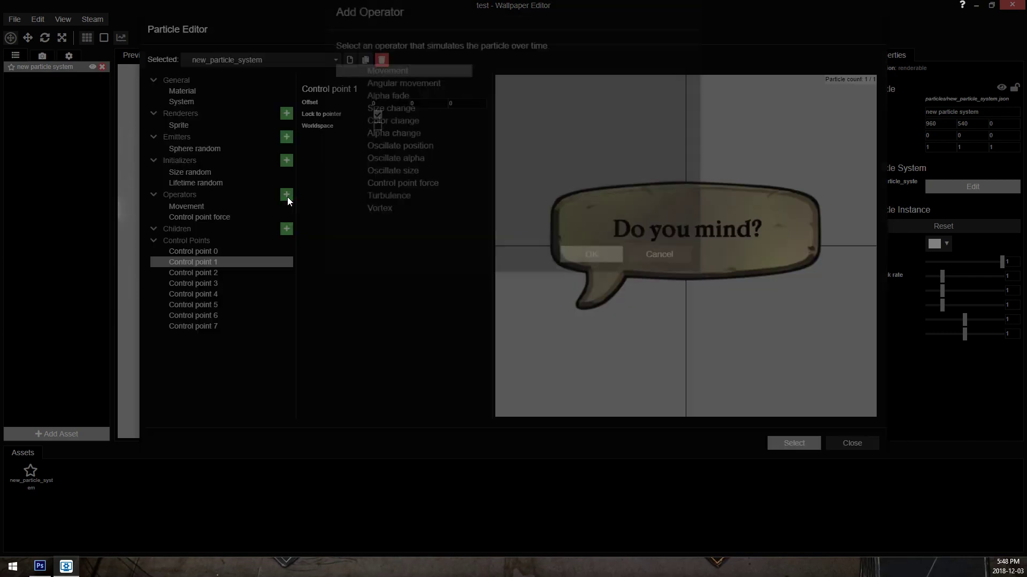
double_click(458, 177)
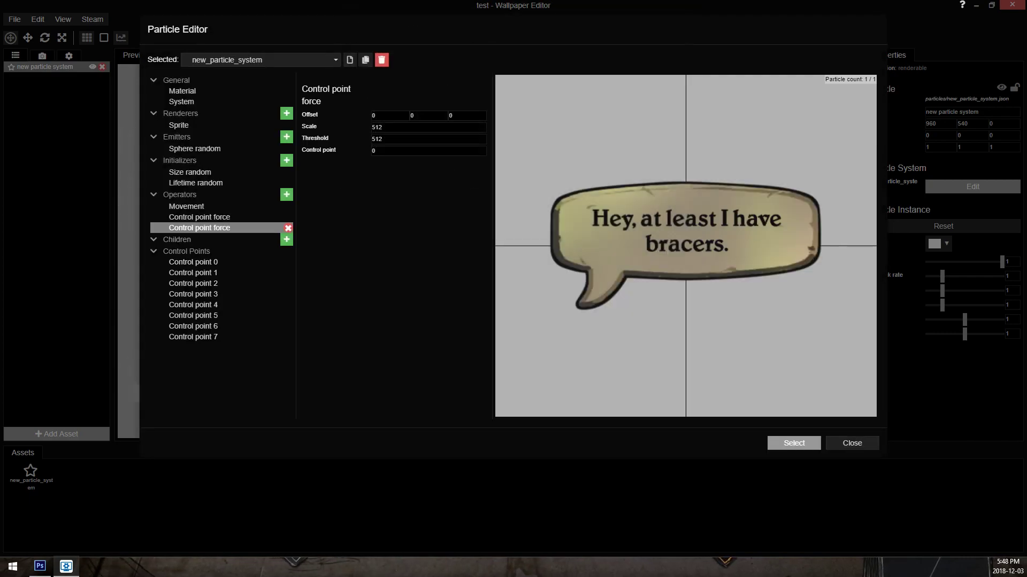
left_click(373, 150)
type("1")
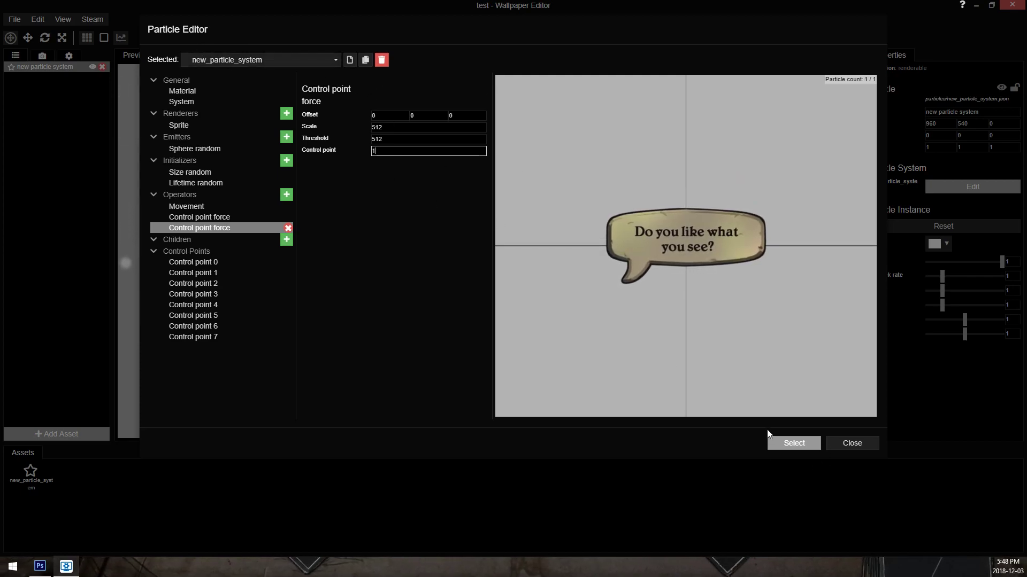
Step: Apply the particle system to the scene, save the project with Ctrl+S, and reopen its particle editor
left_click(793, 443)
scroll(691, 240, "down", 1)
scroll(718, 192, "down", 2)
scroll(686, 192, "up", 3)
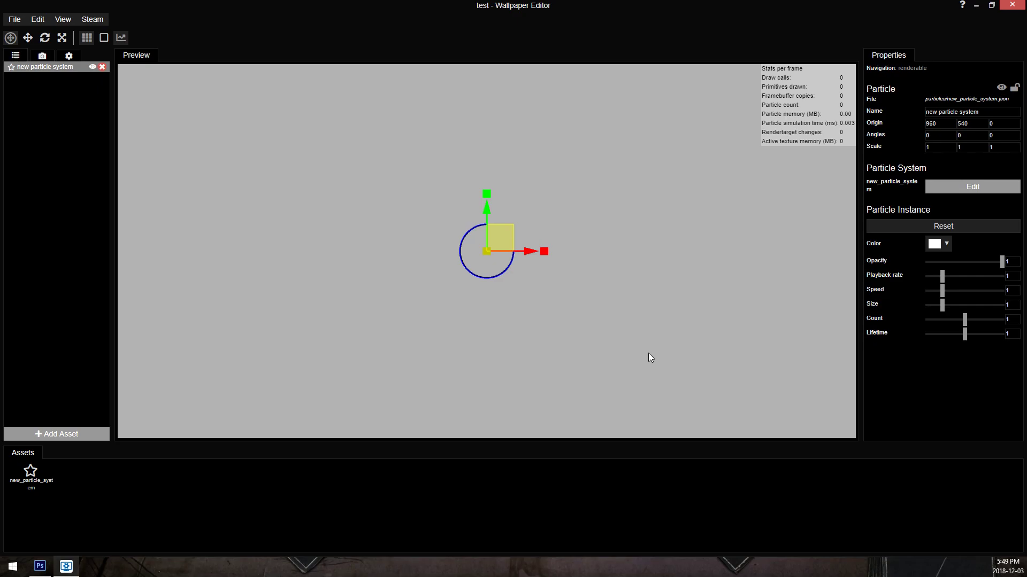
key("ctrl+s")
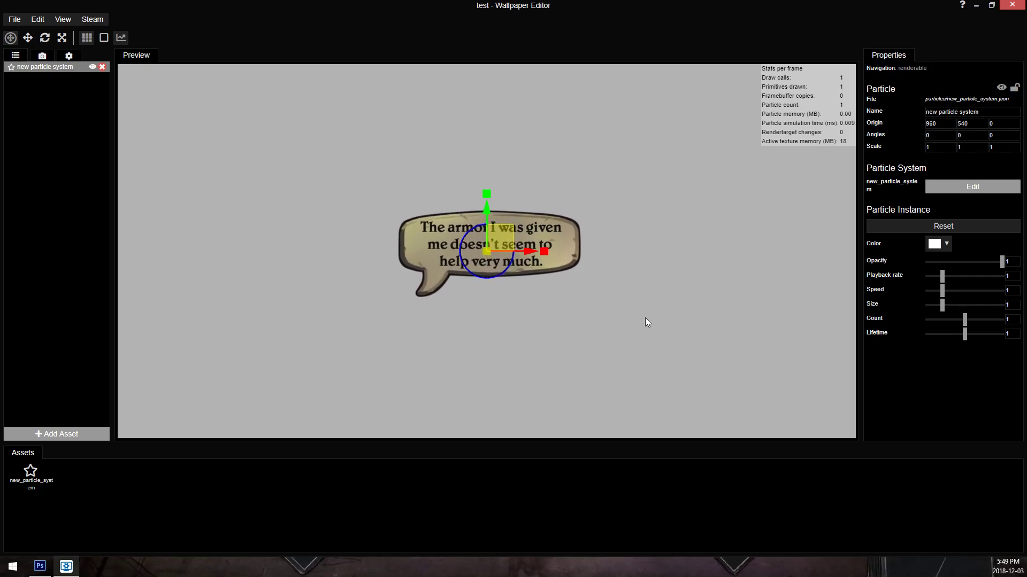
left_click(961, 186)
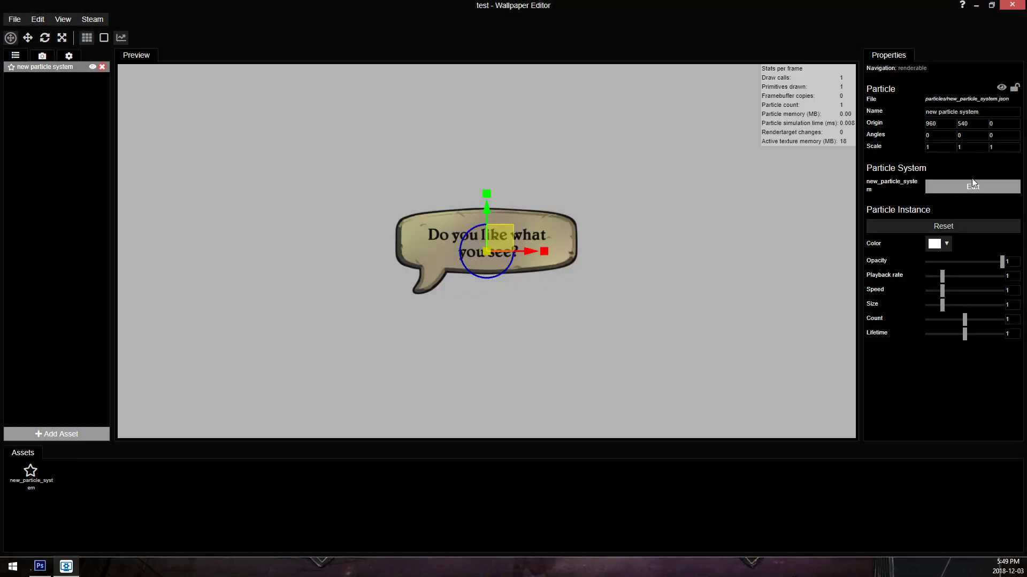
left_click(969, 188)
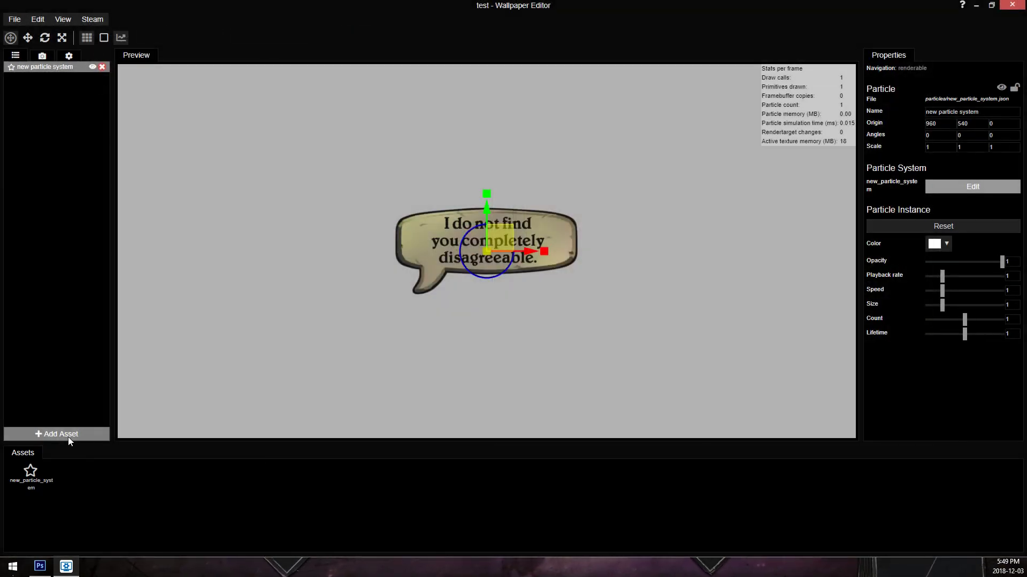
Step: Duplicate the current particle system as 'textbox spawner' and apply it to the layer
left_click(68, 437)
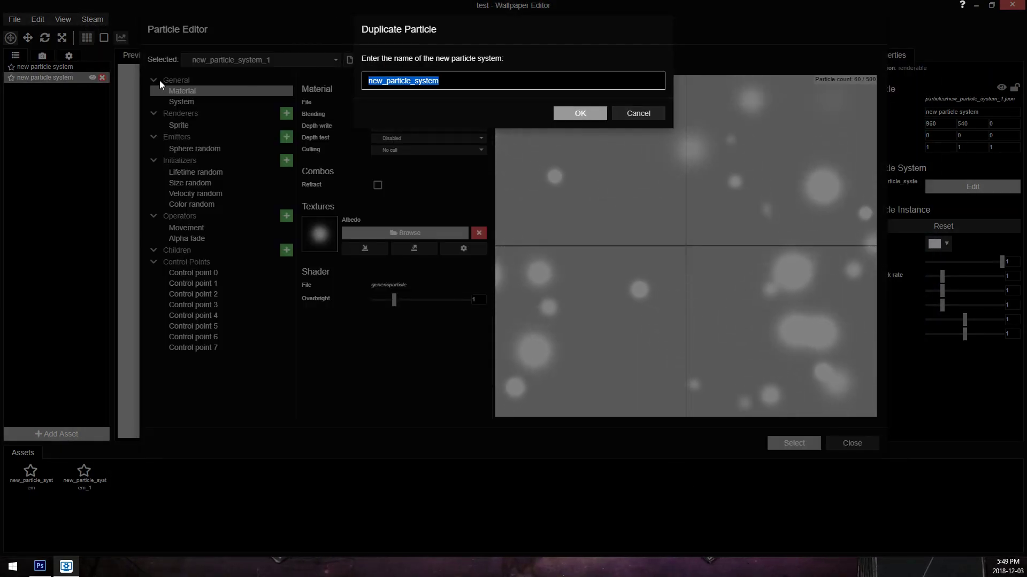
type("car")
key("BackSpace")
key("BackSpace")
key("BackSpace")
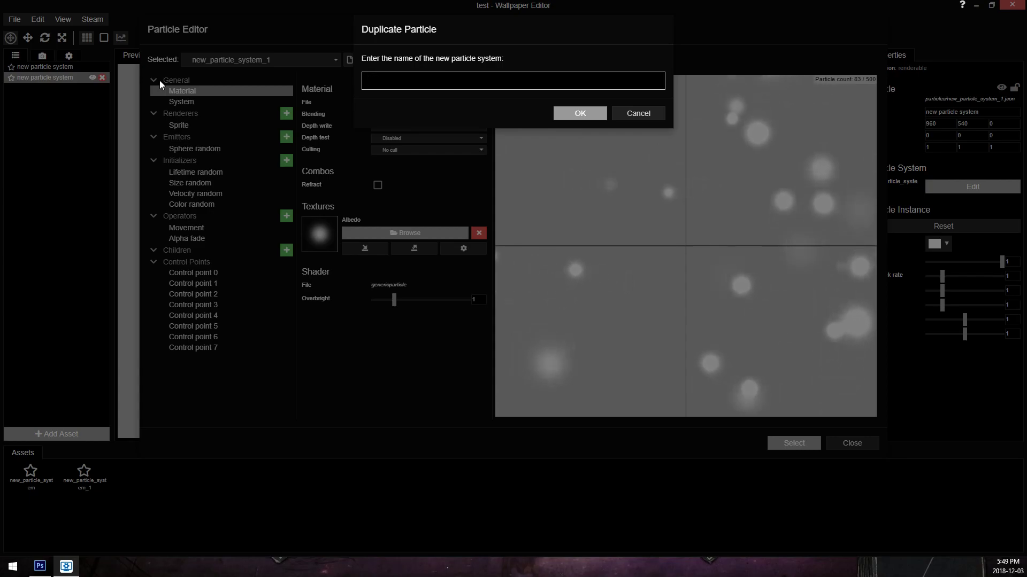
type("textboxs")
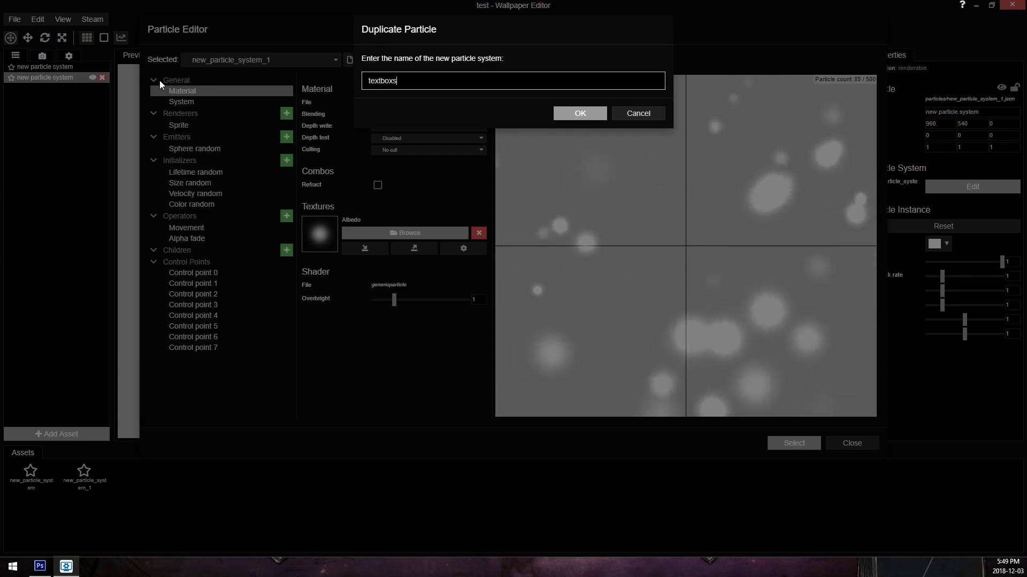
key("BackSpace")
type(" spawner")
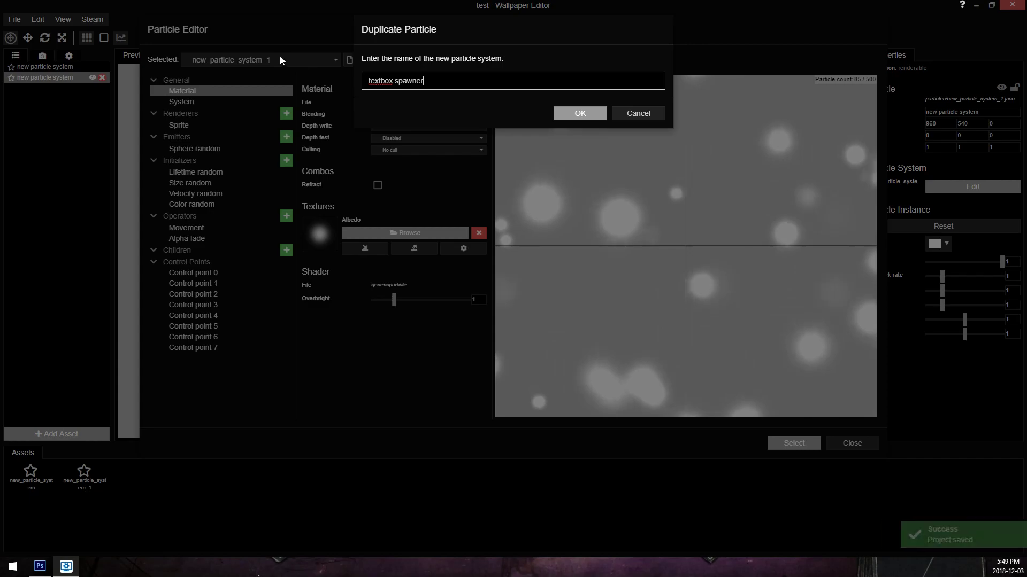
left_click(593, 112)
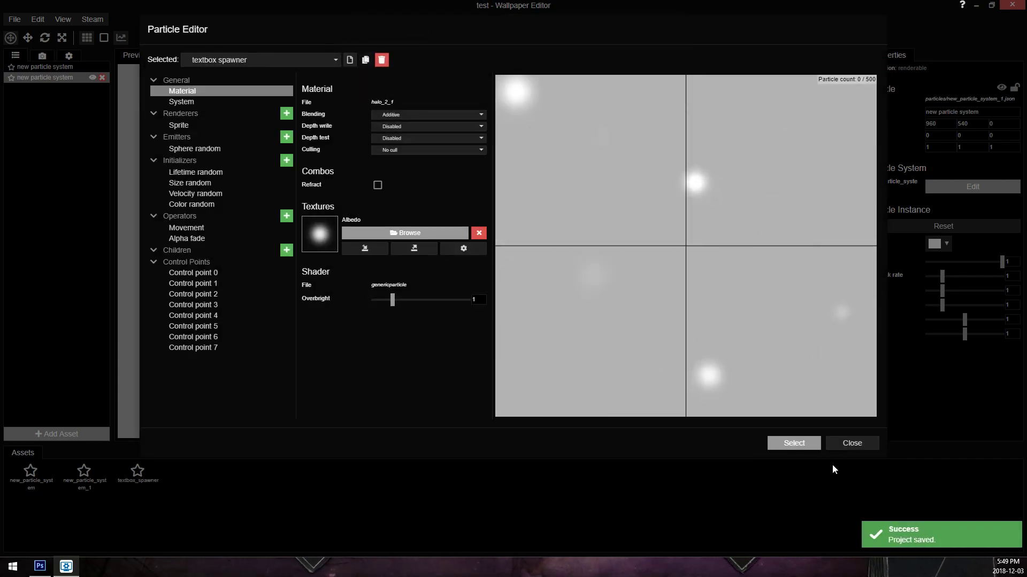
left_click(783, 442)
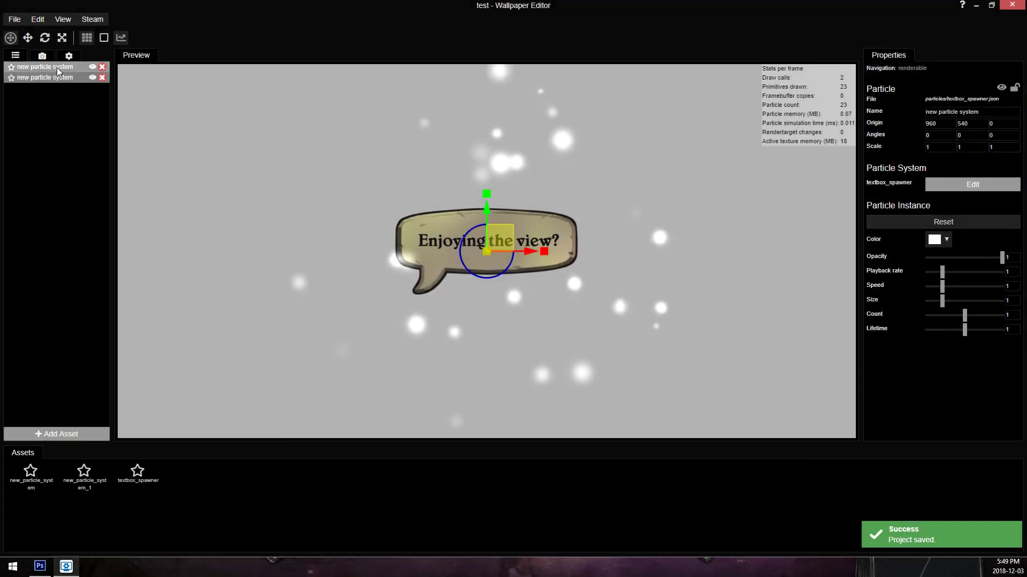
Step: Duplicate the first layer's speech-bubble particle system as 'text boxes'
left_click(57, 70)
left_click(967, 186)
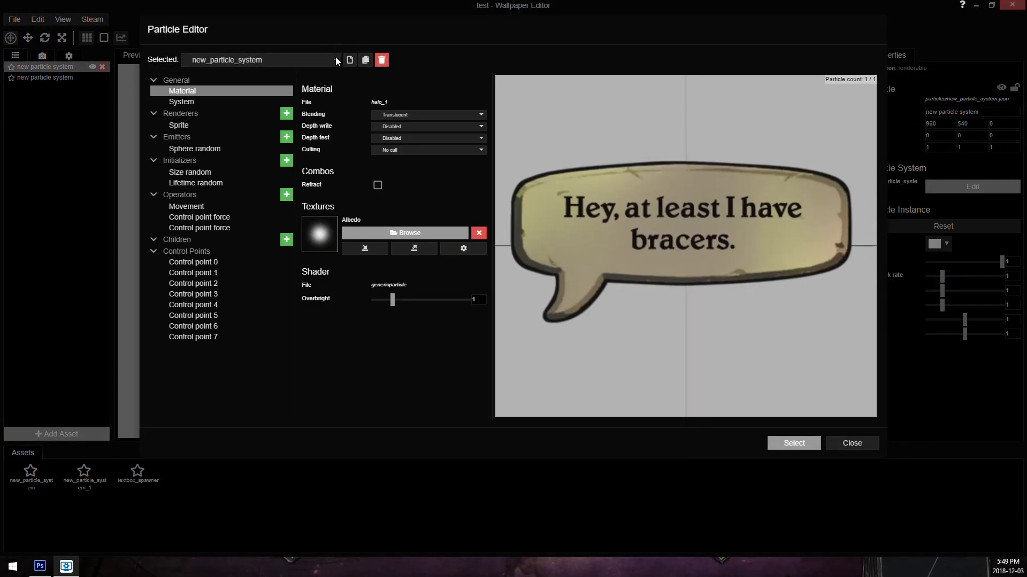
left_click(367, 60)
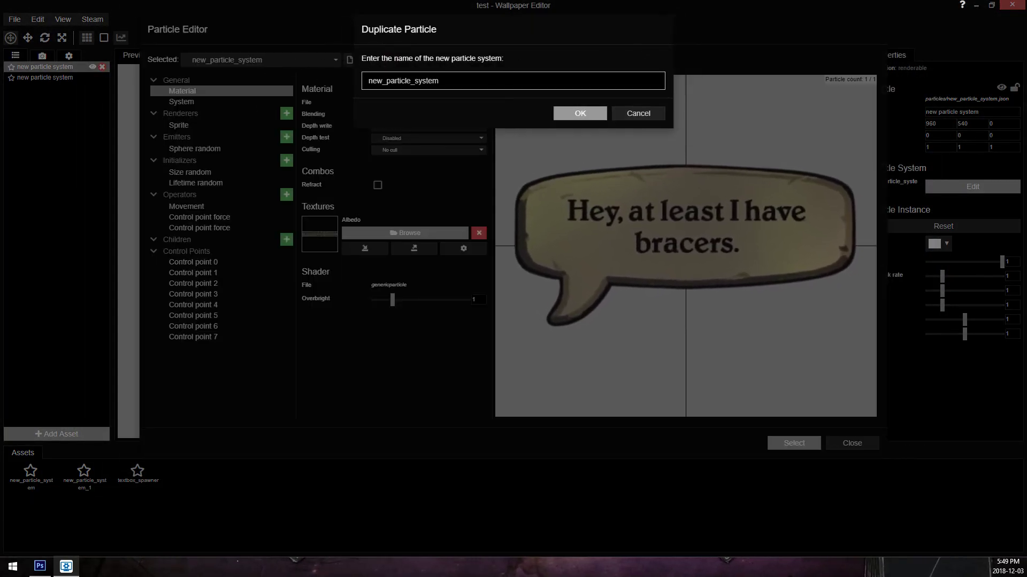
key("ctrl+a")
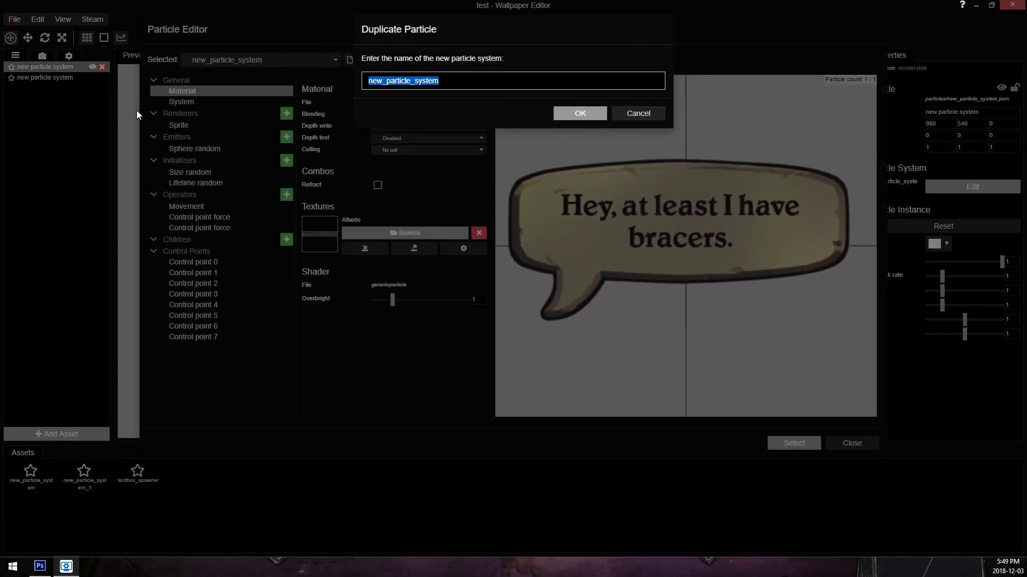
type("text boxes")
left_click(580, 113)
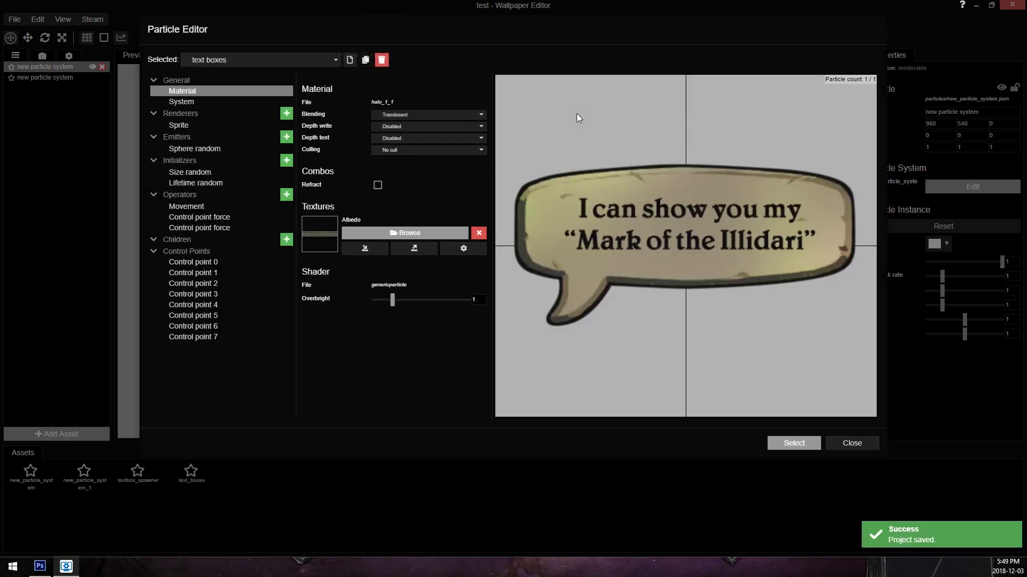
Step: Delete the original new_particle_system and new_particle_system_1 assets
left_click(235, 55)
left_click(238, 77)
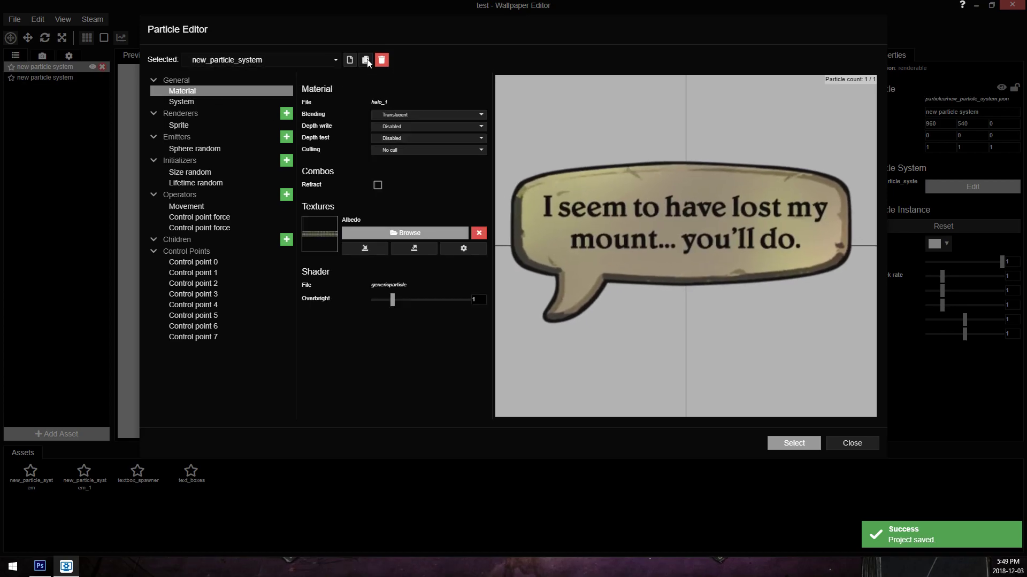
left_click(383, 59)
left_click(561, 124)
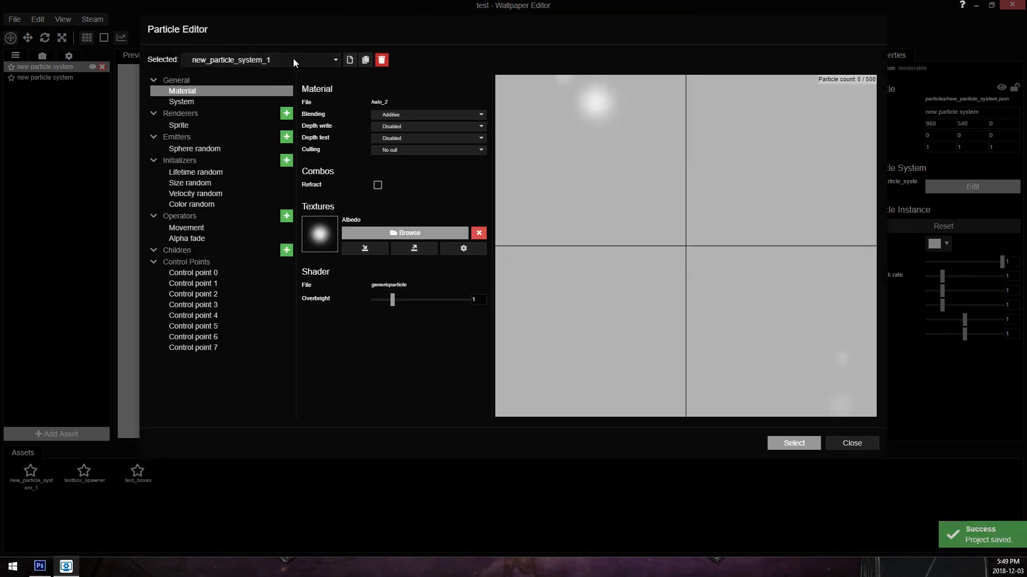
left_click(292, 58)
left_click(254, 72)
left_click(382, 60)
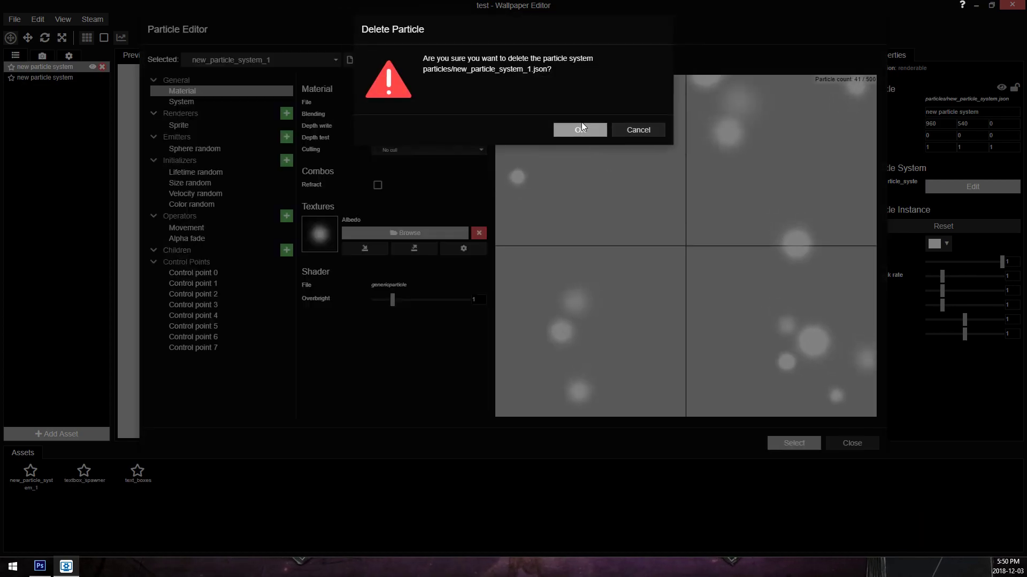
left_click(581, 126)
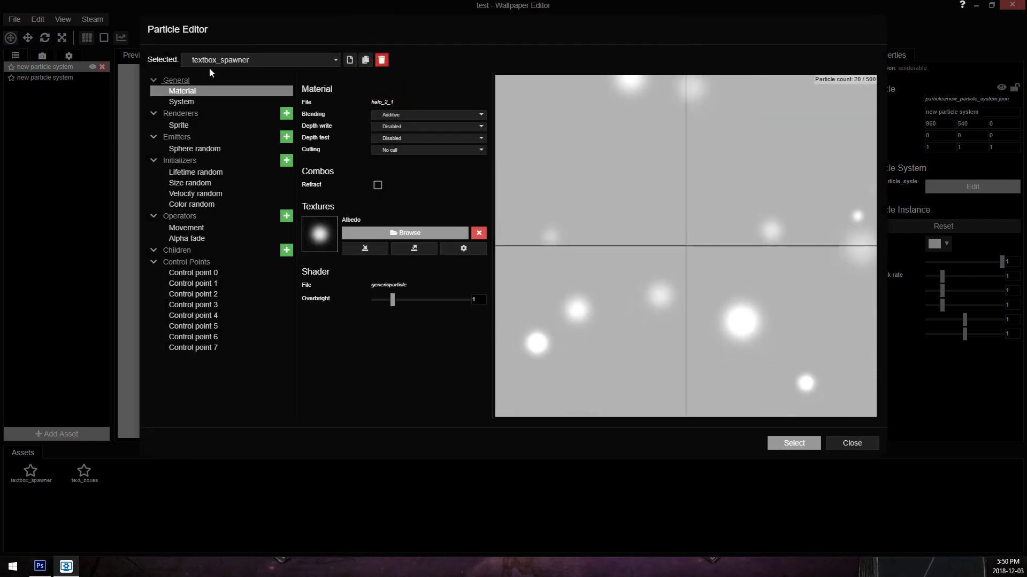
Step: Assign the text boxes particle system to the layer and apply it
left_click(246, 59)
left_click(216, 87)
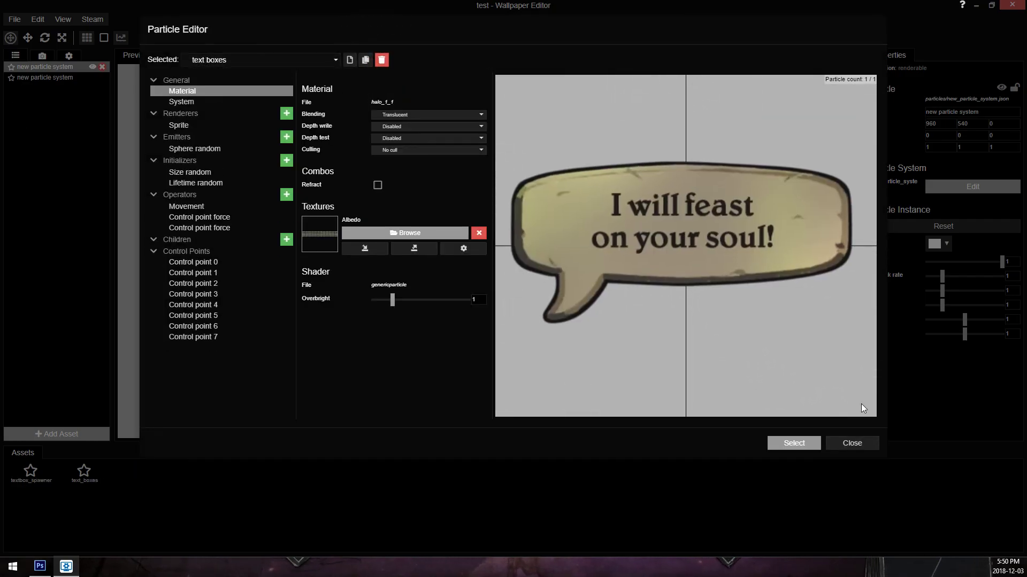
left_click(794, 442)
Step: Move the textbox_spawner layer up and to the left in the scene and open its particle editor
left_click(54, 78)
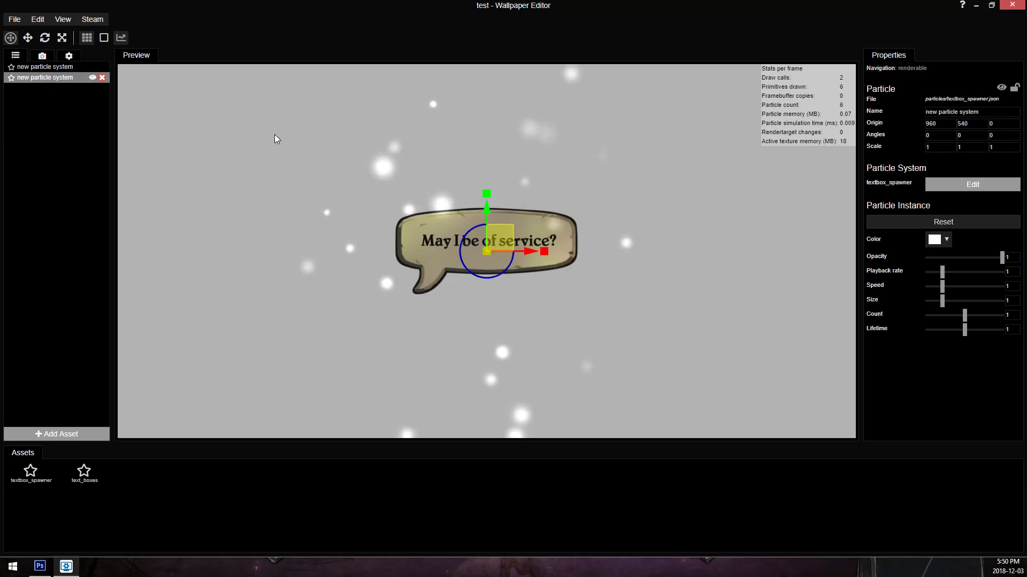
mouse_move(477, 229)
left_mouse_down()
mouse_move(356, 165)
mouse_move(326, 180)
left_mouse_up()
left_click(938, 186)
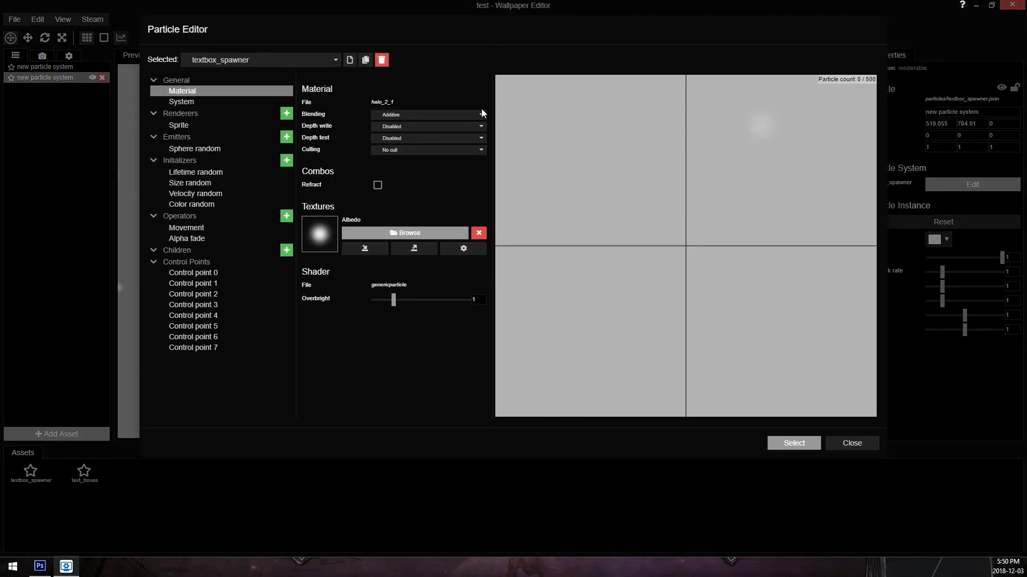
Step: Strip textbox_spawner of its Sphere random emitter, Velocity and Color random initializers and operators
left_click(224, 149)
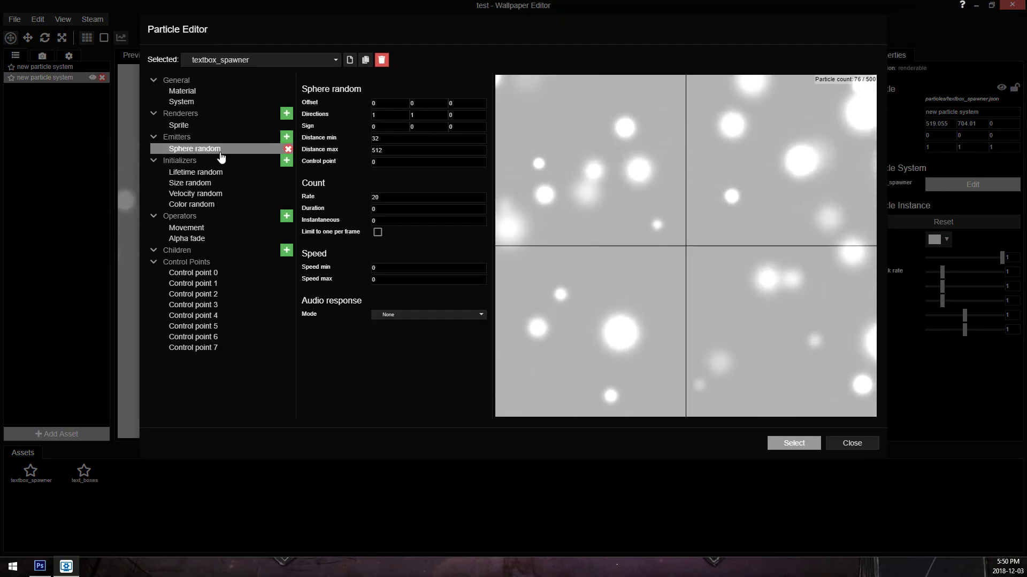
left_click(288, 148)
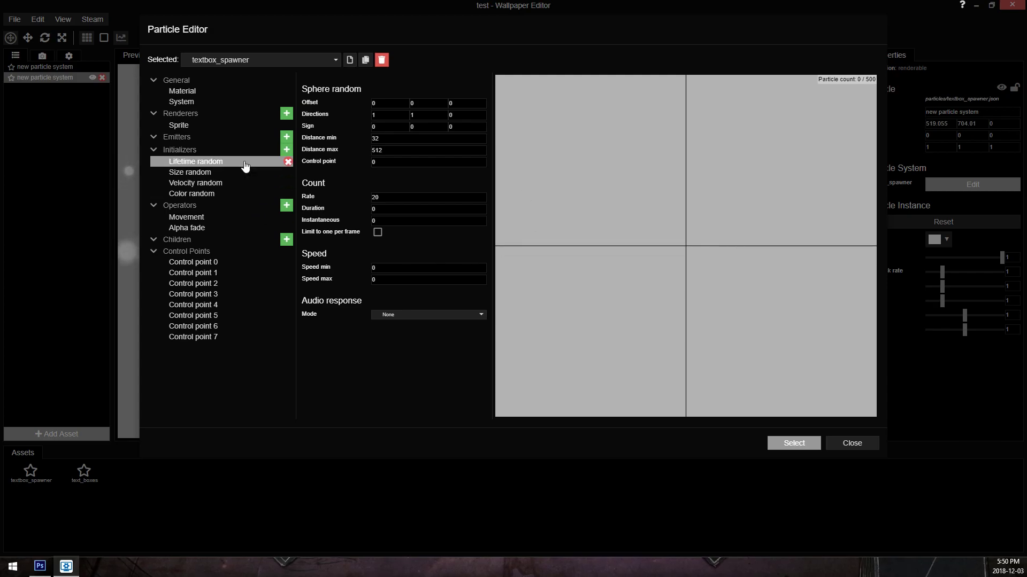
left_click(206, 164)
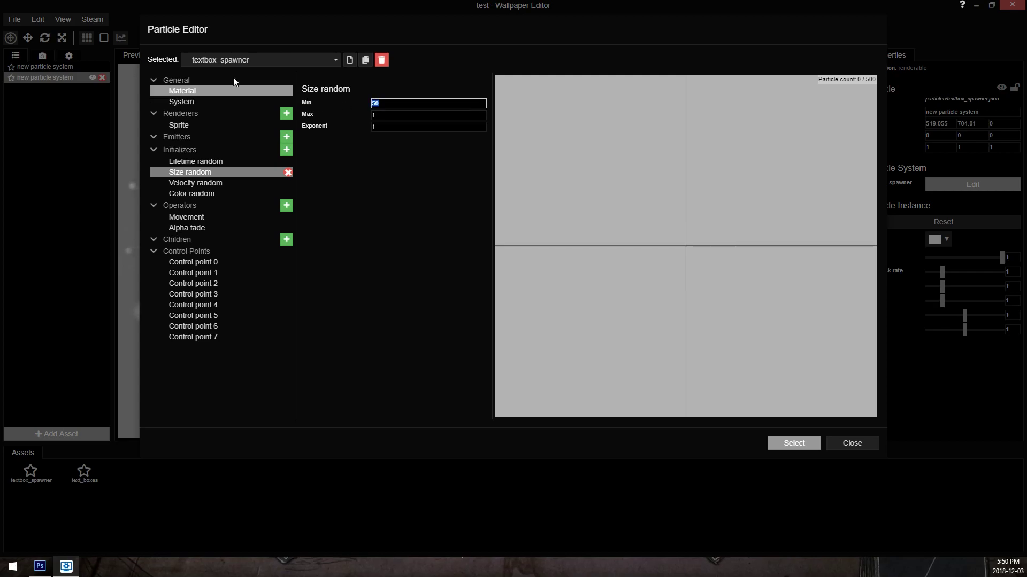
left_click(288, 183)
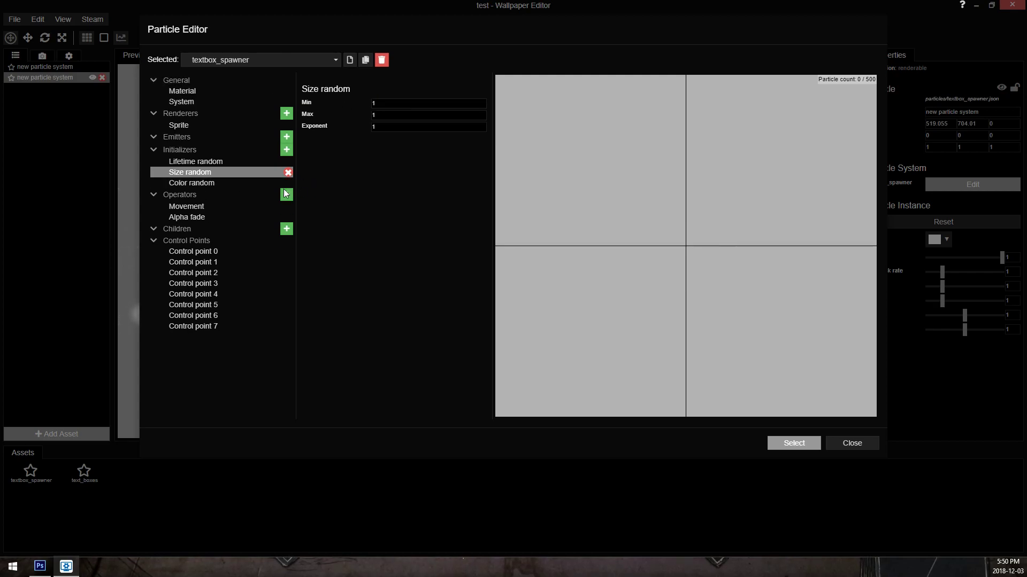
left_click(288, 184)
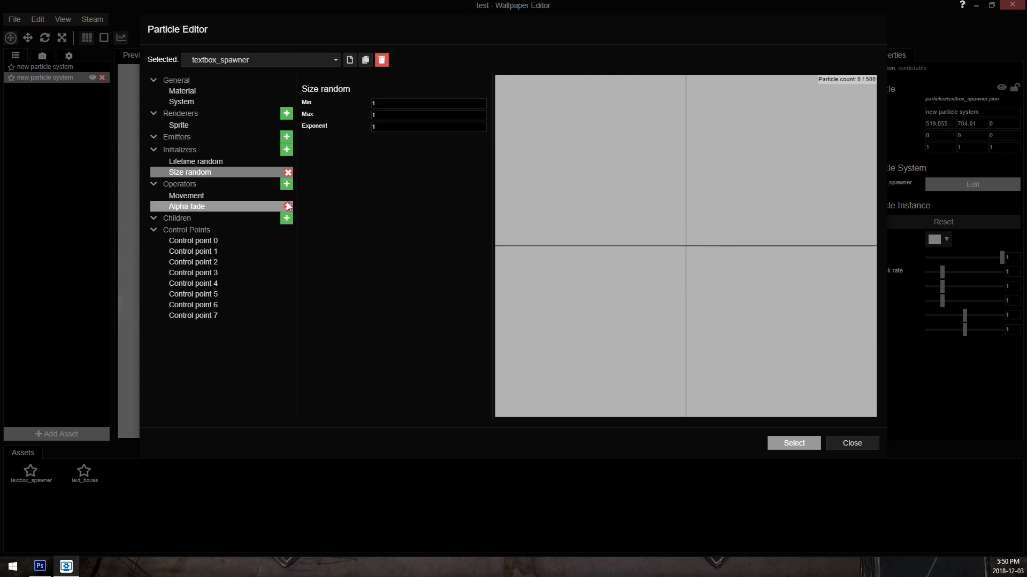
left_click(264, 196)
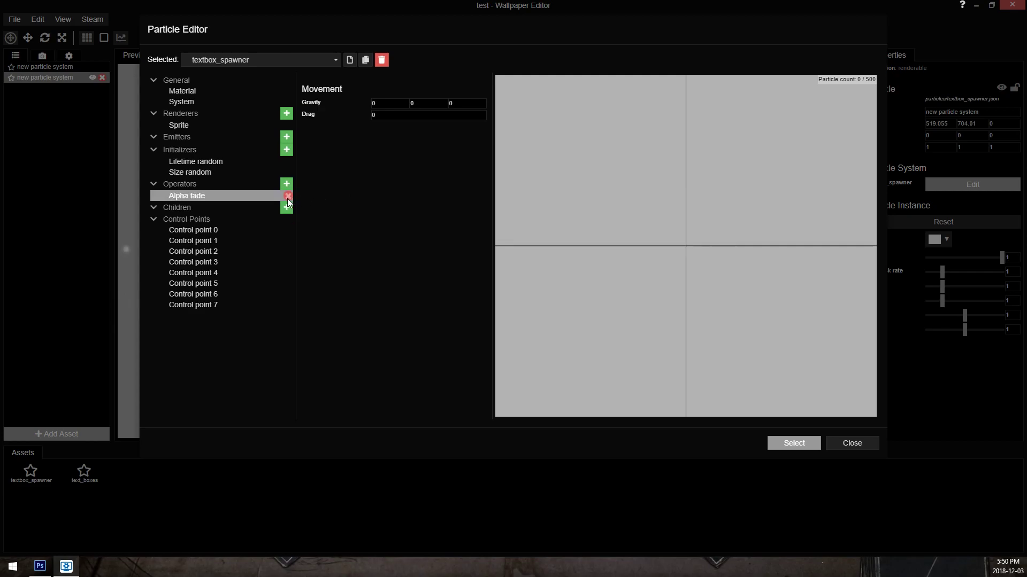
left_click(196, 105)
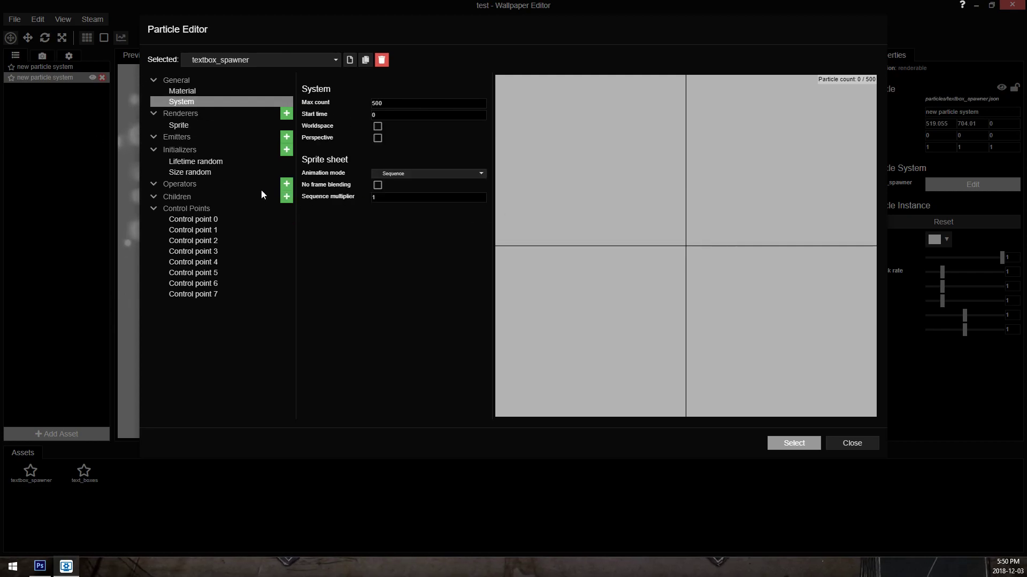
Step: Review the spawner's additive halo material and Sprite renderer, ending on its System settings
left_click(201, 94)
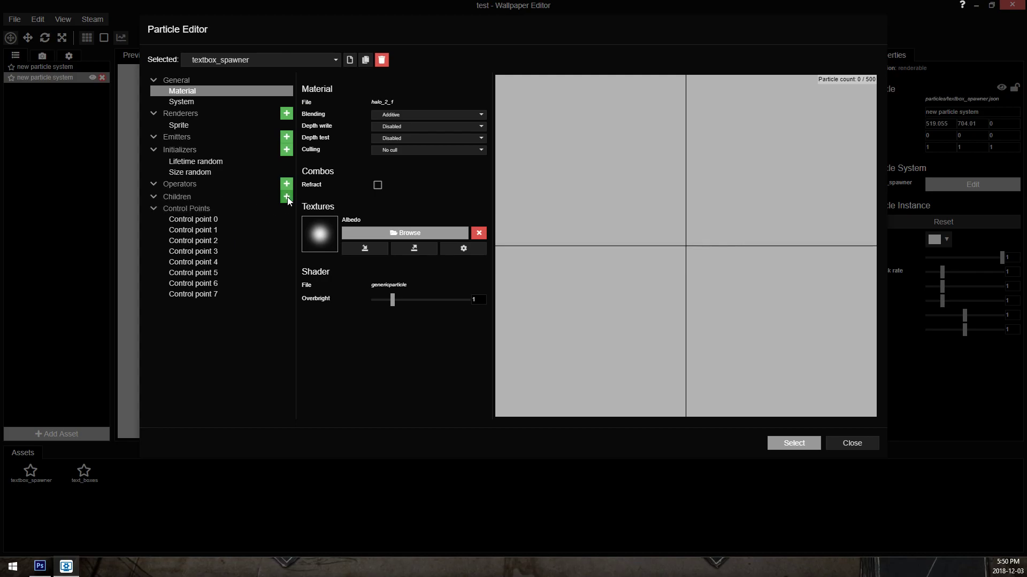
left_click(207, 126)
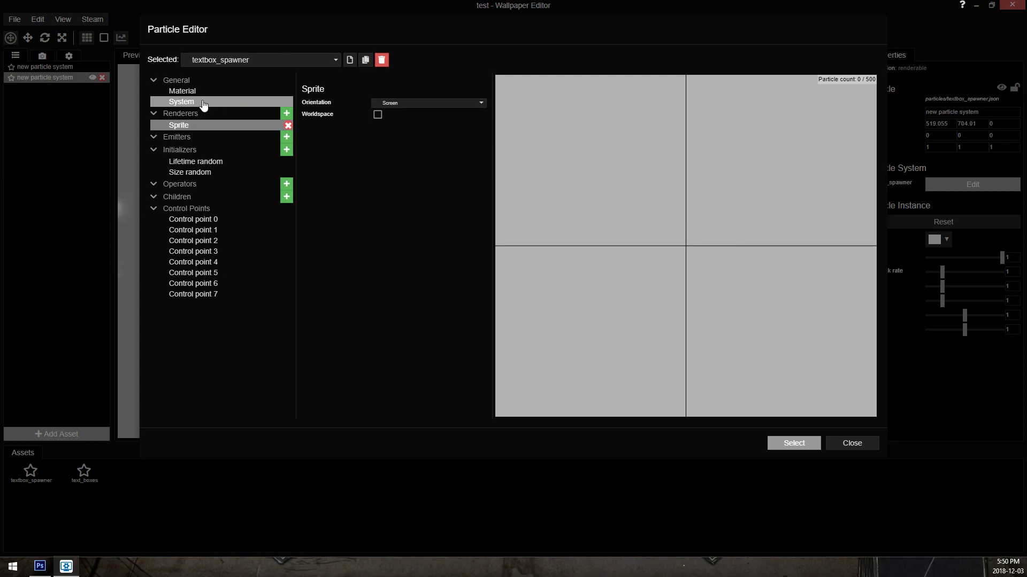
left_click(203, 105)
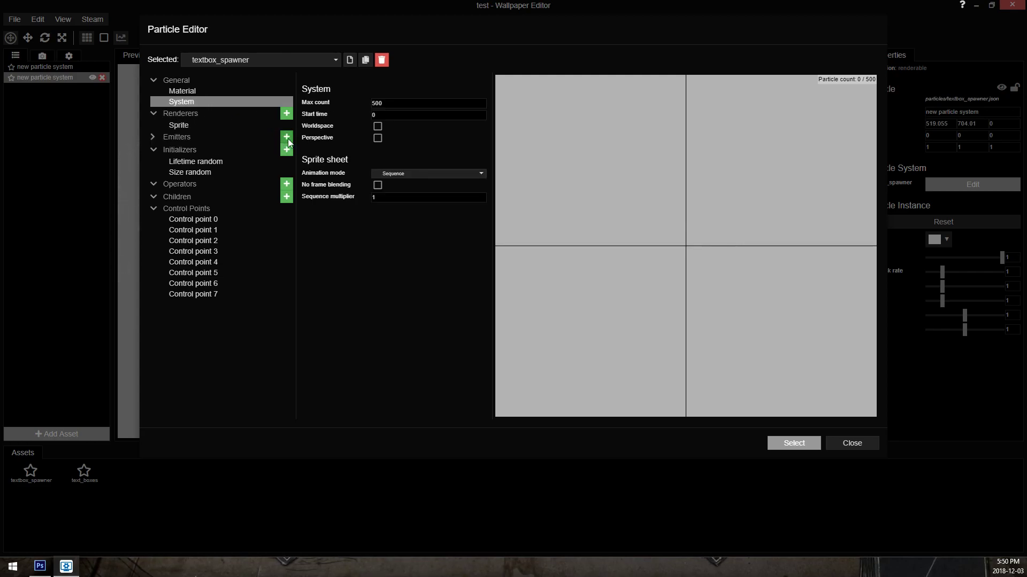
Step: Add particles/text_boxes.json as a child particle system of textbox_spawner
left_click(286, 197)
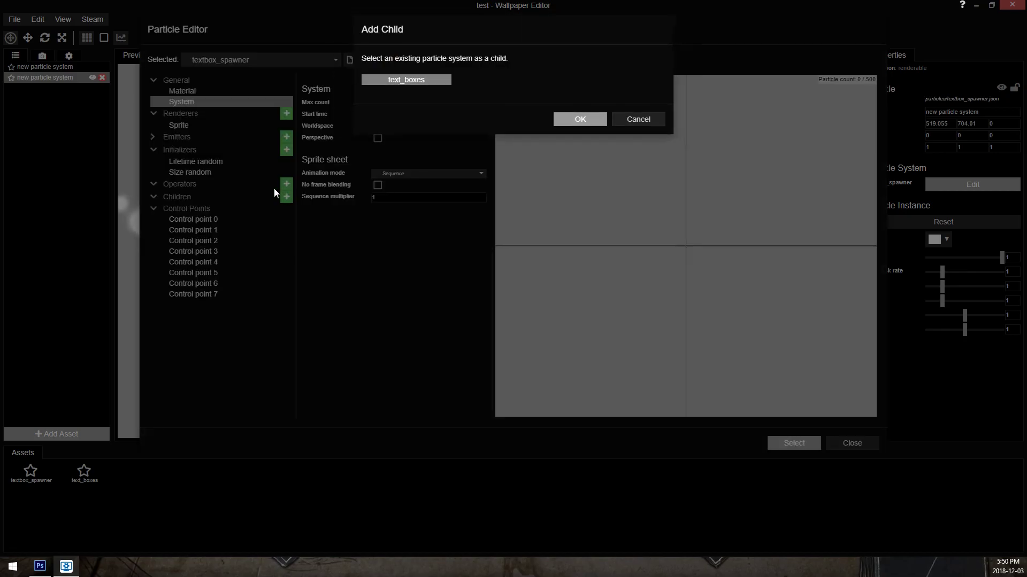
key("Escape")
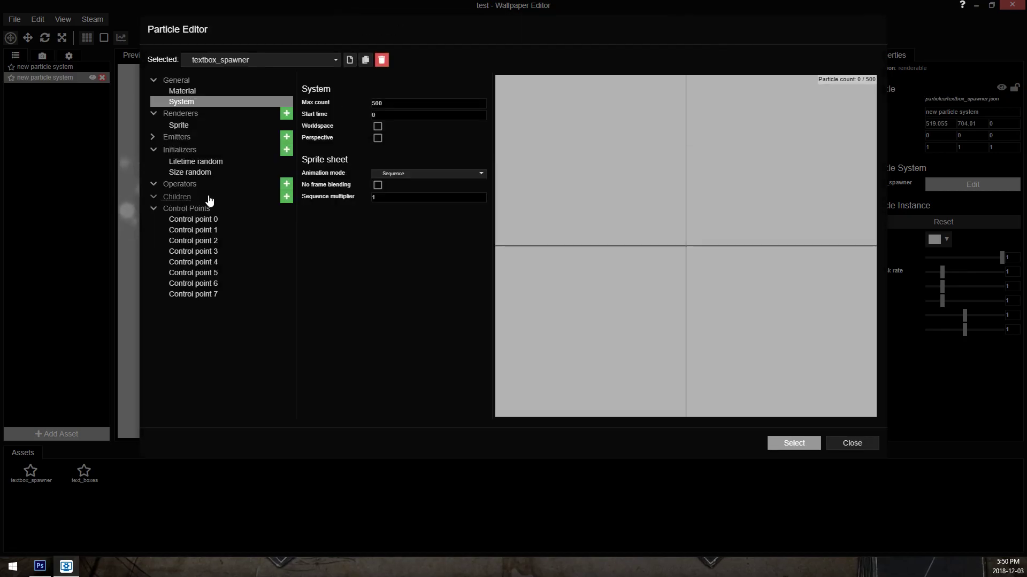
left_click(286, 198)
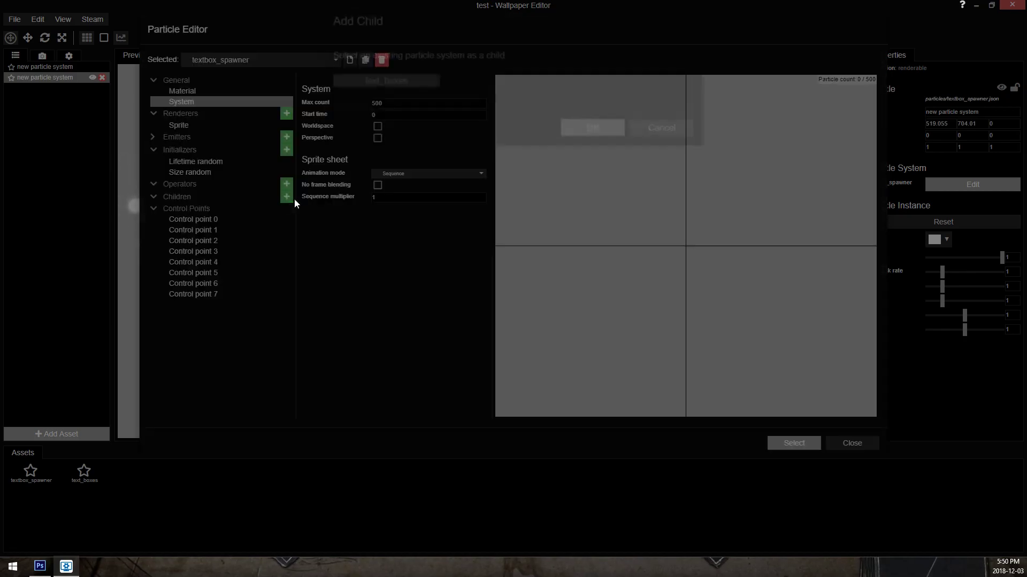
double_click(405, 81)
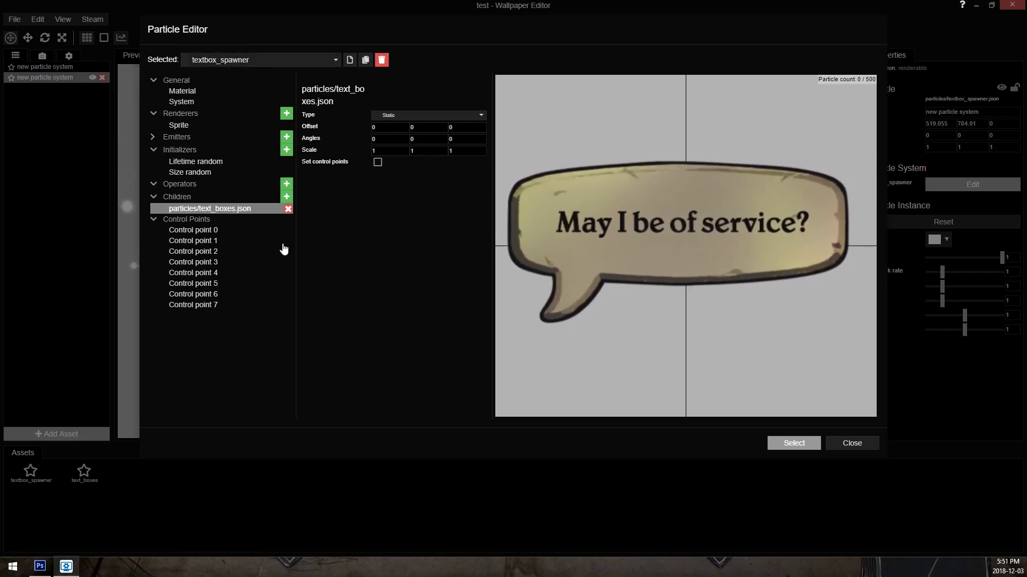
Step: Set the text_boxes child's spawn type to Event follow
left_click(394, 116)
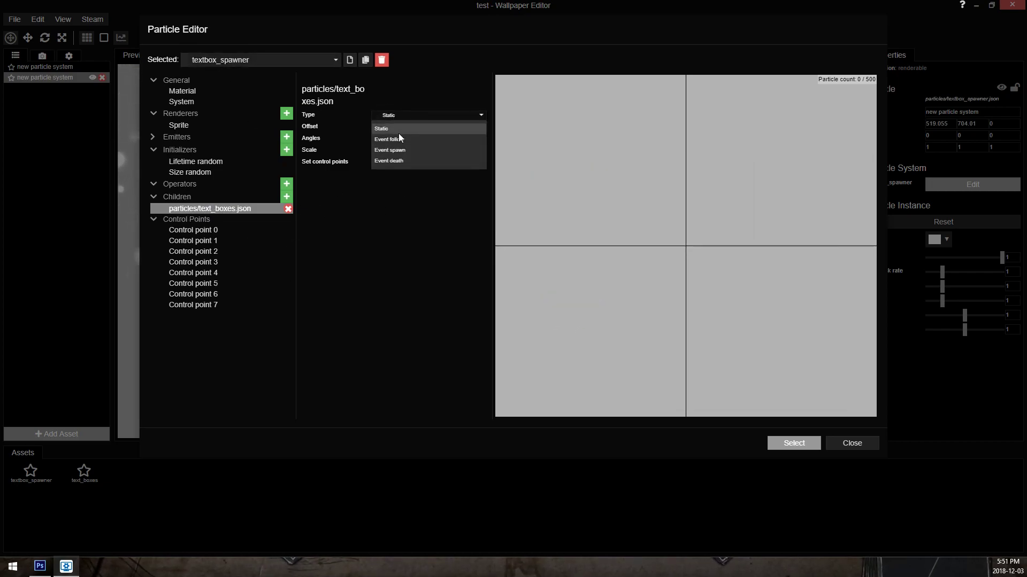
left_click(398, 138)
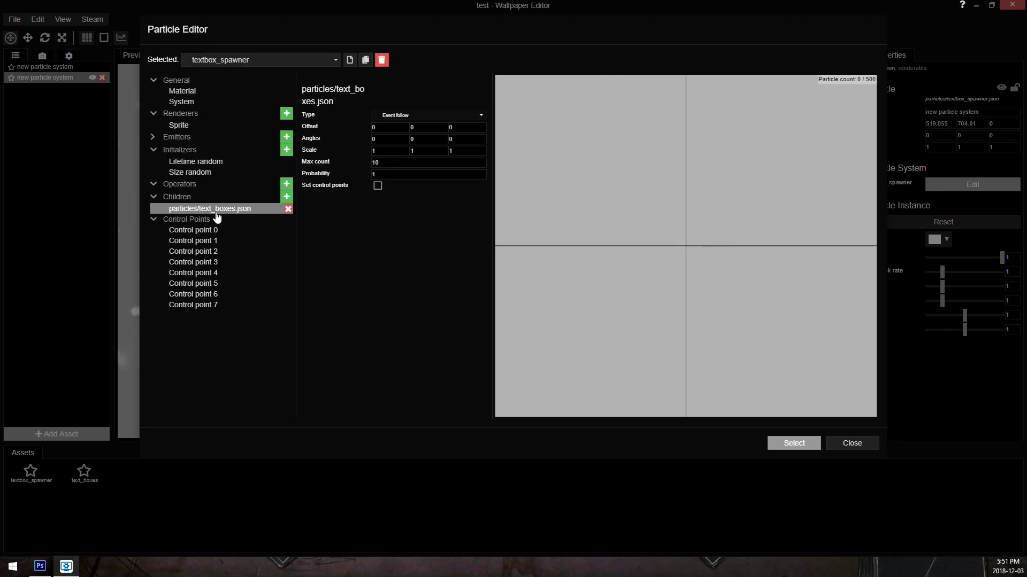
Step: Add a Sphere random emitter with rate 1 and distance max 0
left_click(287, 137)
left_click(580, 129)
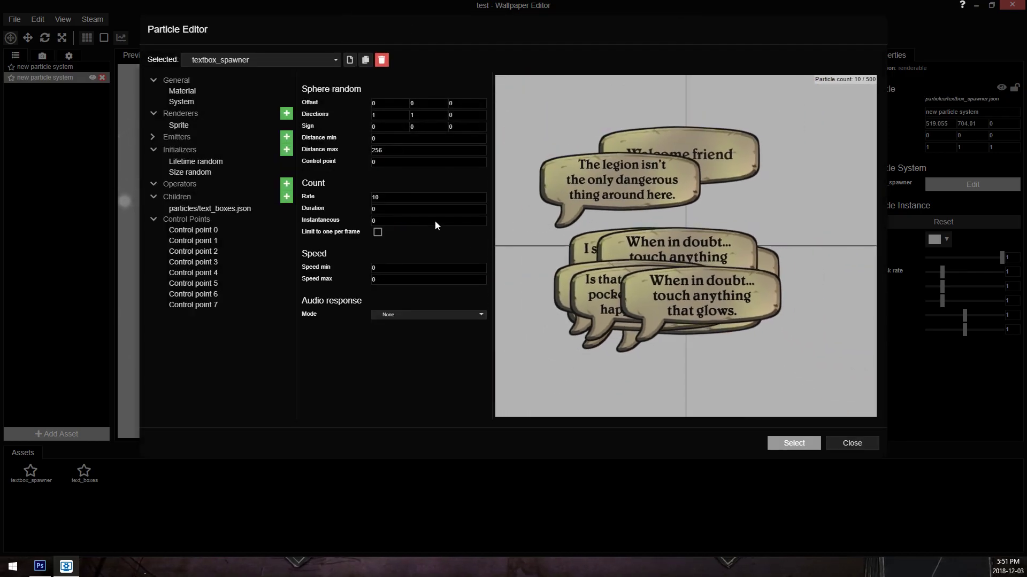
left_click(409, 197)
type("1")
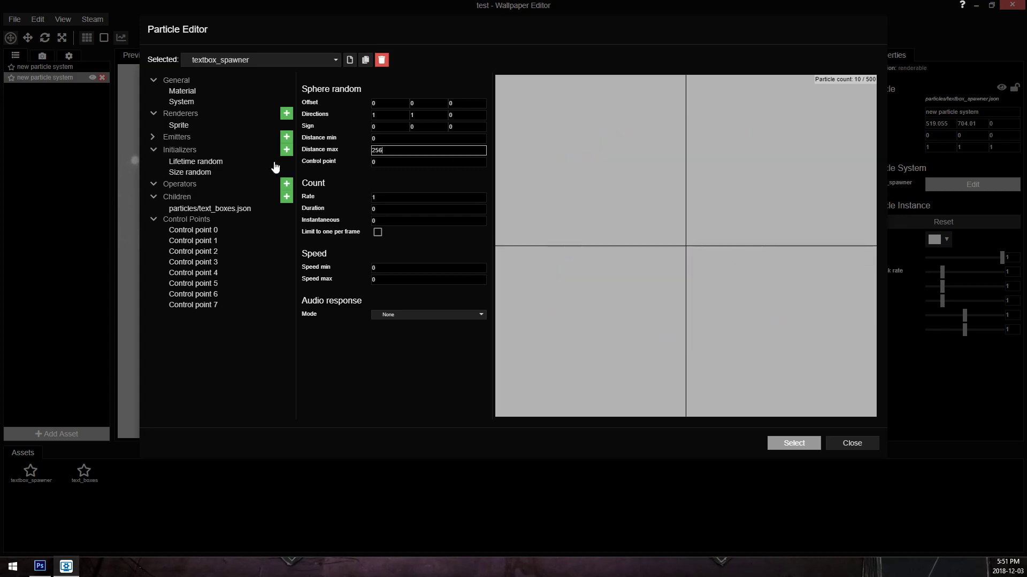
type("0")
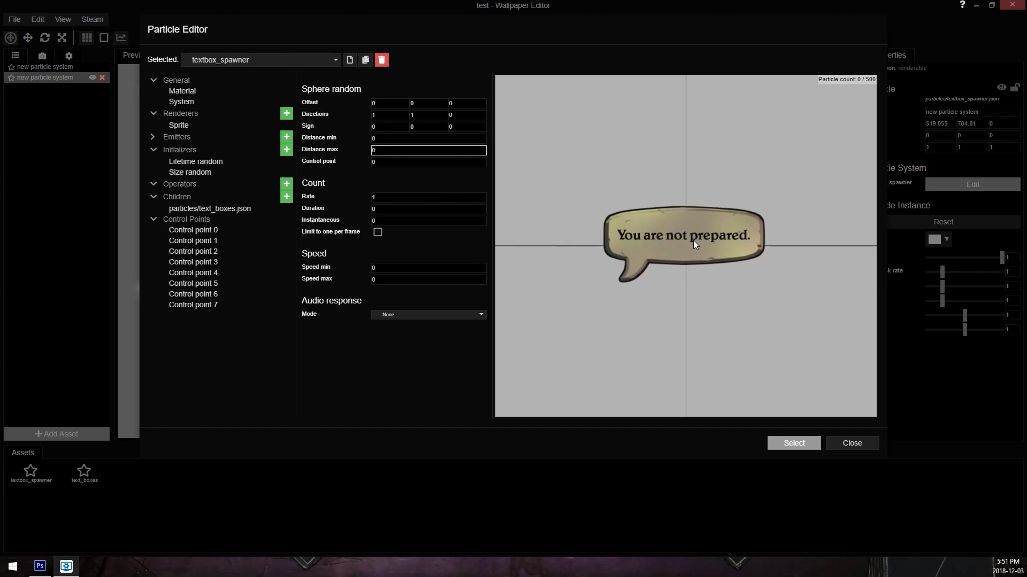
Step: Set the system max count to 1 and the text_boxes child's max count to 1
left_click(183, 102)
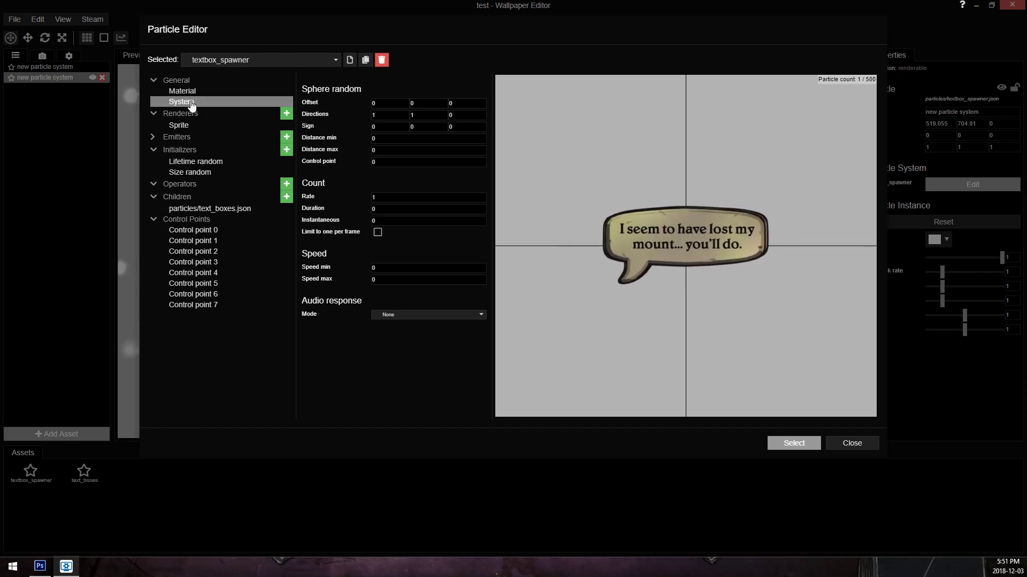
key("Tab")
type("1")
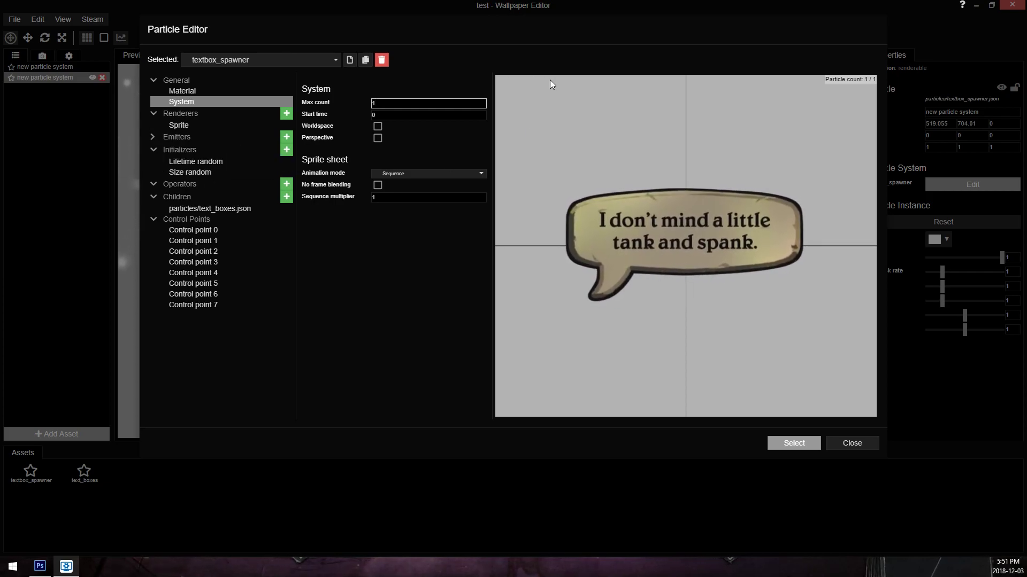
left_click(209, 211)
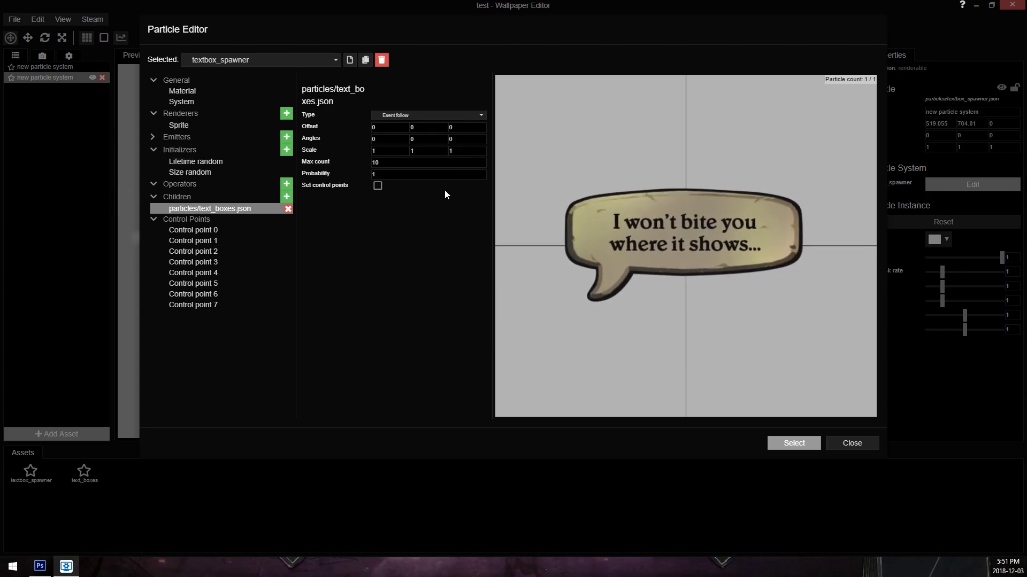
left_click(425, 162)
key("BackSpace")
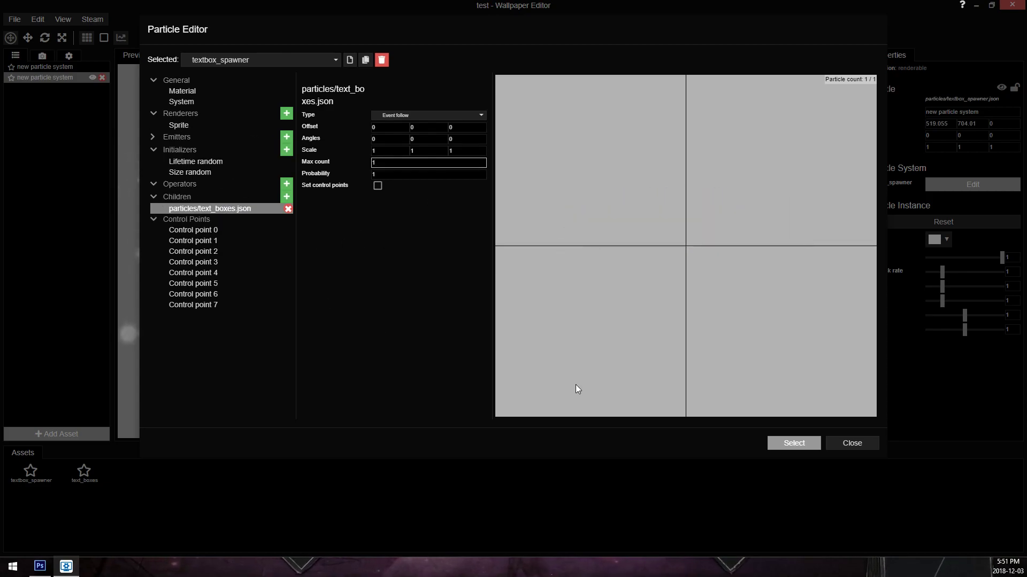
Step: Move the spawner lower in the scene and save the project
left_click(792, 443)
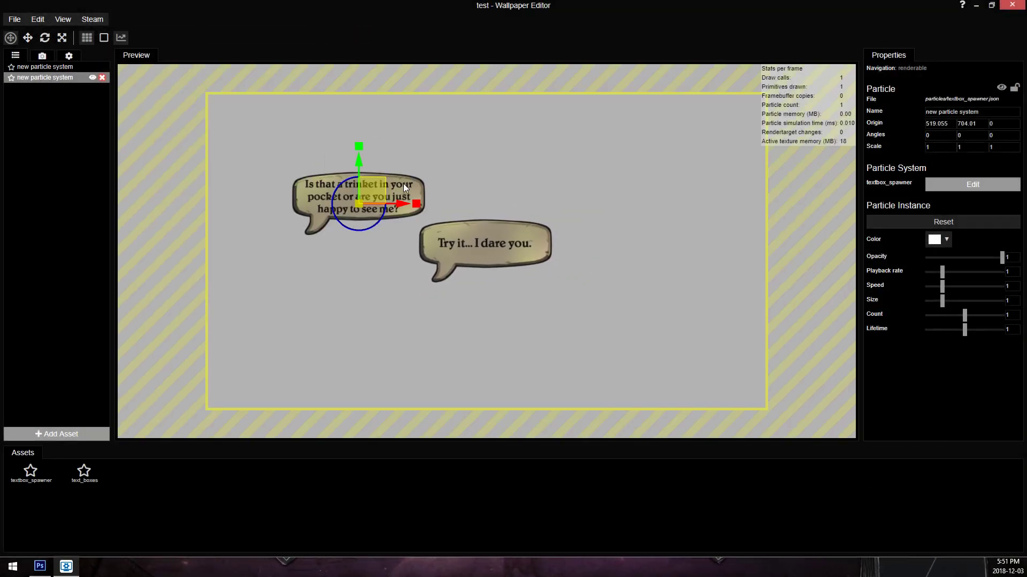
left_click_drag(405, 185, 405, 346)
scroll(535, 309, "up", 3)
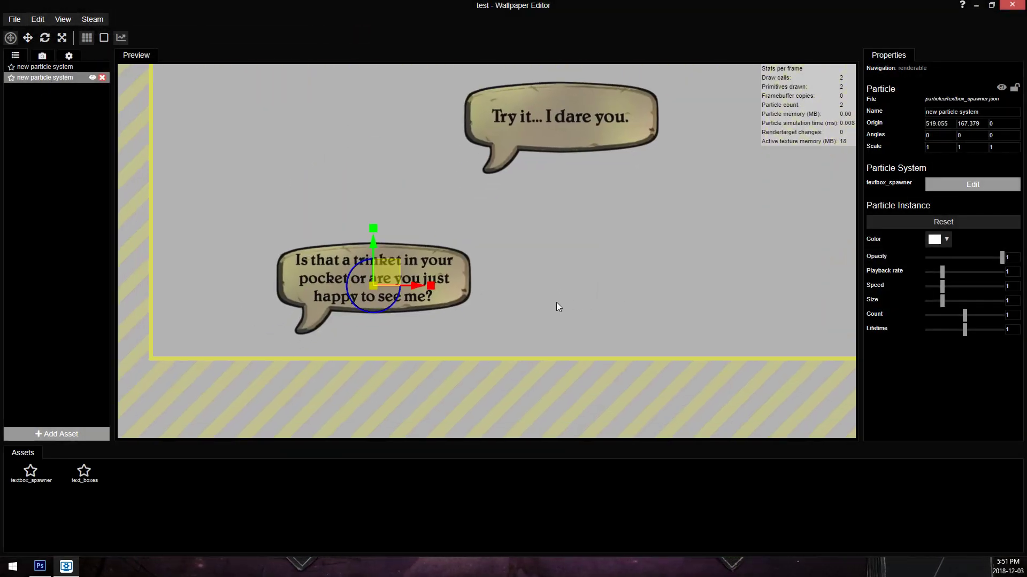
left_click_drag(535, 308, 526, 332)
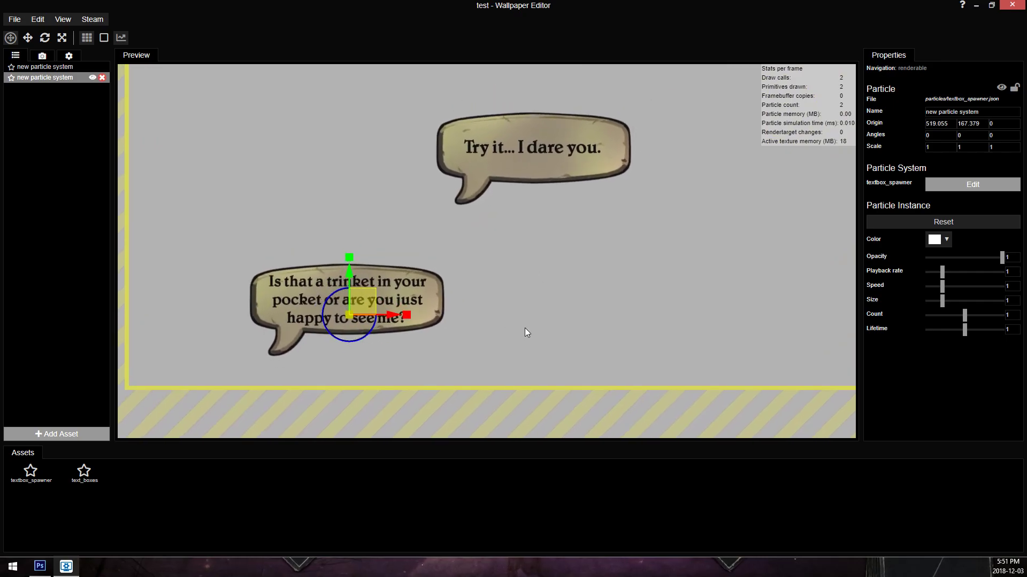
left_click(950, 185)
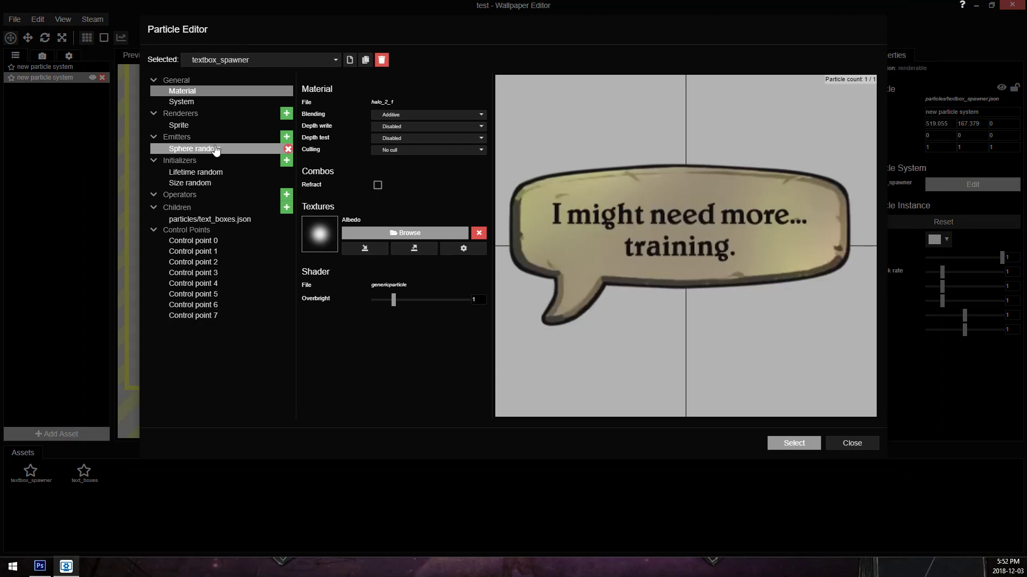
left_click(223, 150)
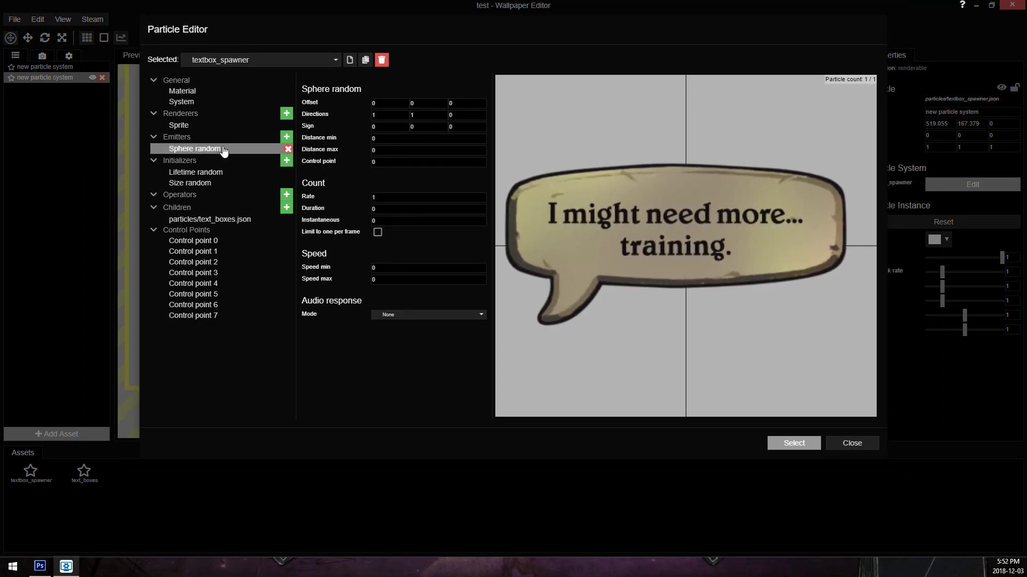
key("ctrl+s")
Step: Slow the Sphere random emitter rate to 0.1 and apply it, checking the preview
left_click(295, 194)
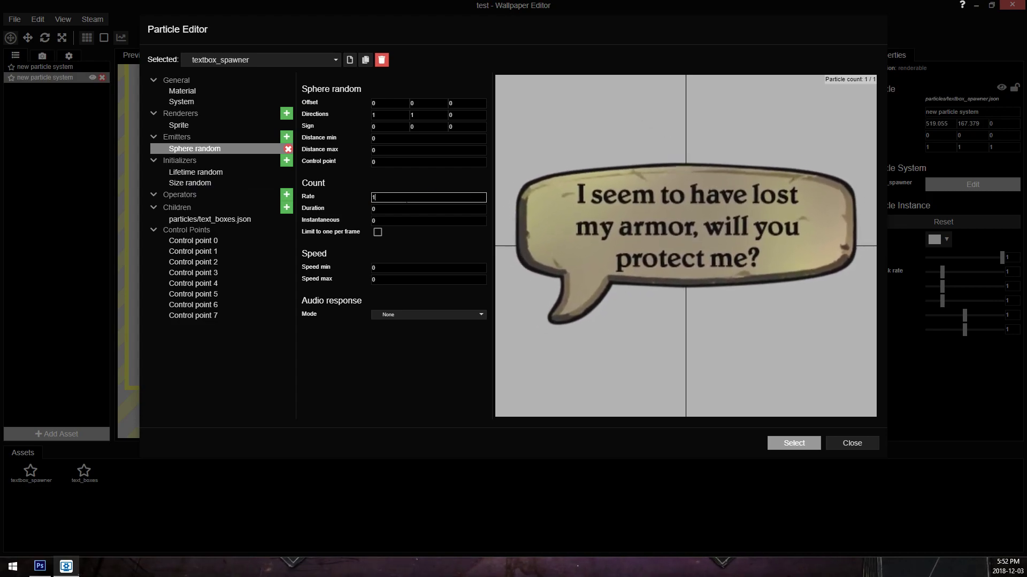
type("1")
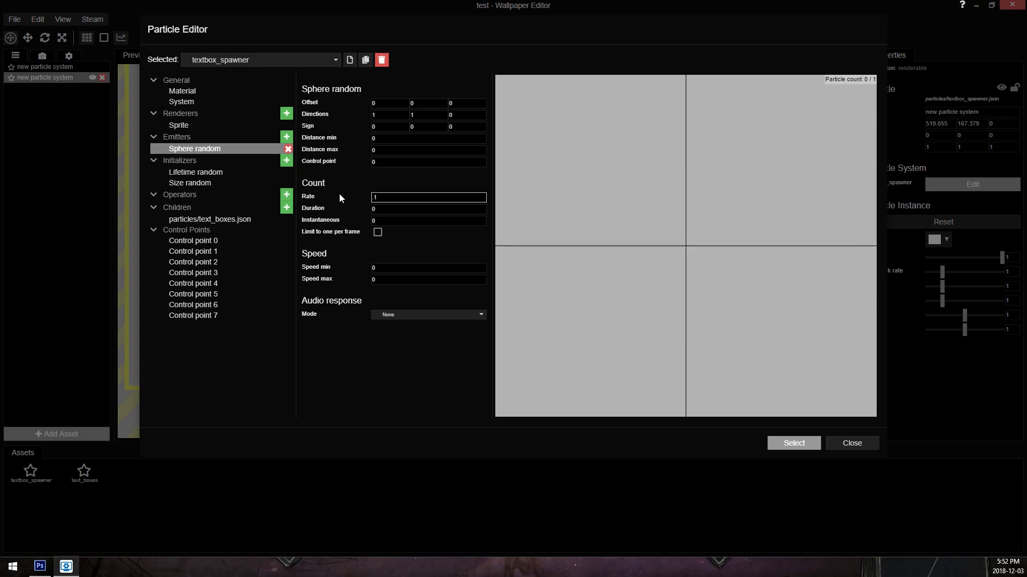
left_click(790, 446)
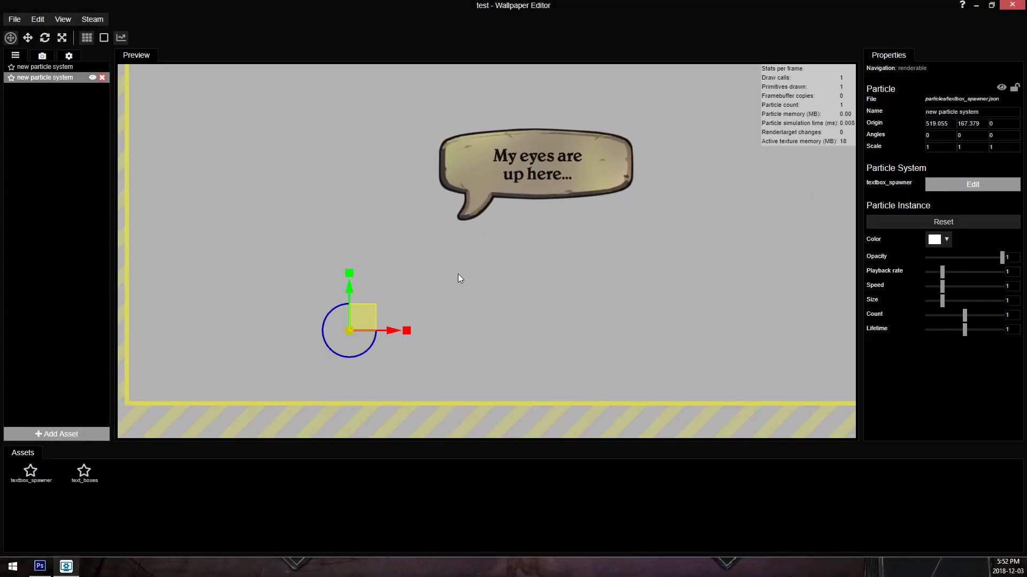
left_click(951, 184)
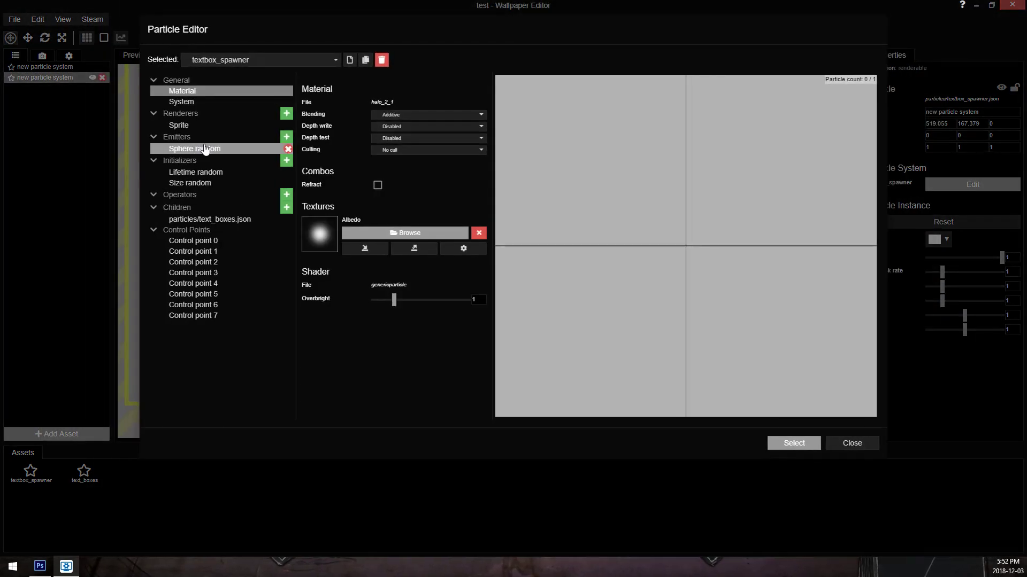
left_click(205, 149)
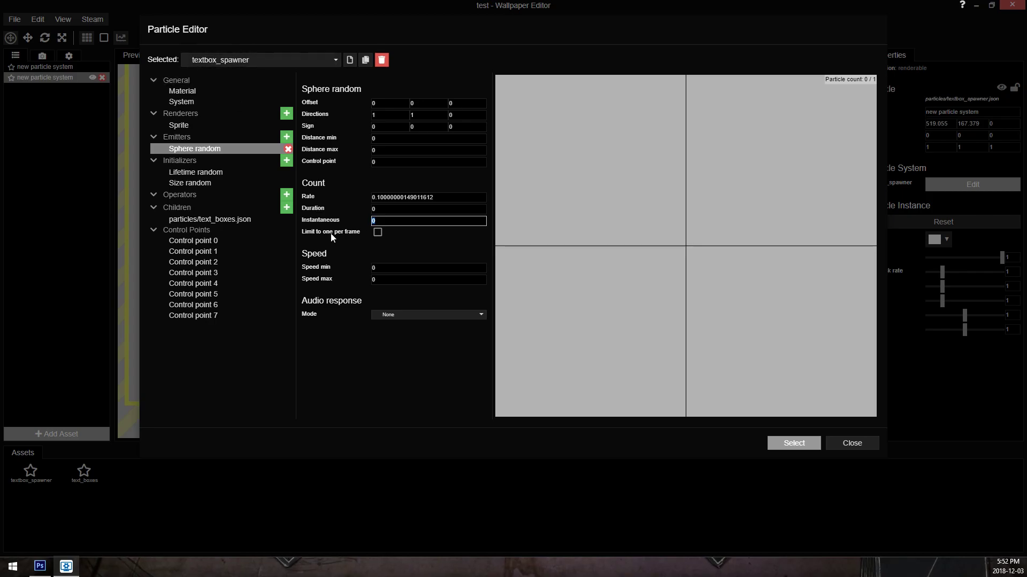
left_click(787, 443)
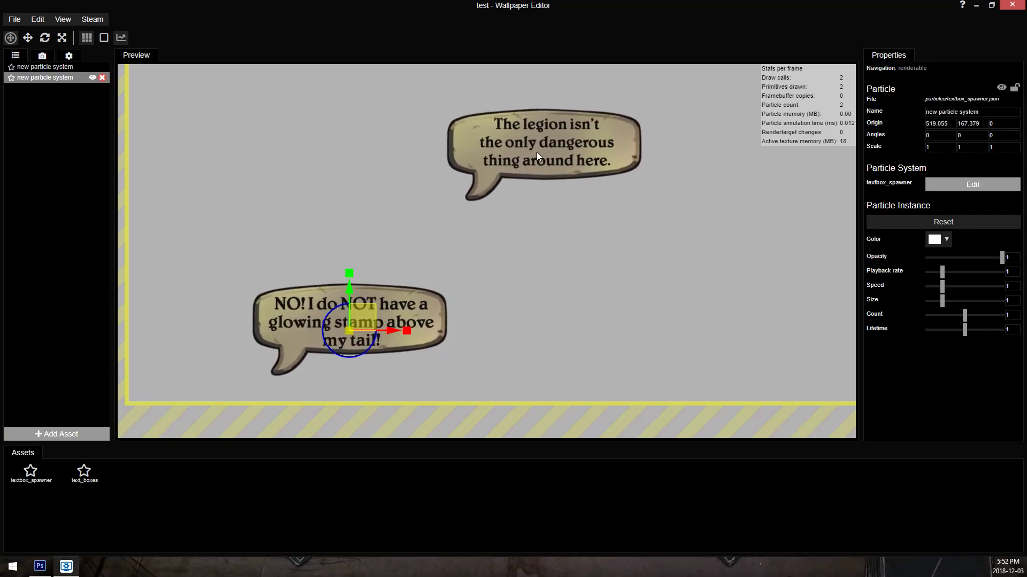
scroll(708, 195, "down", 1)
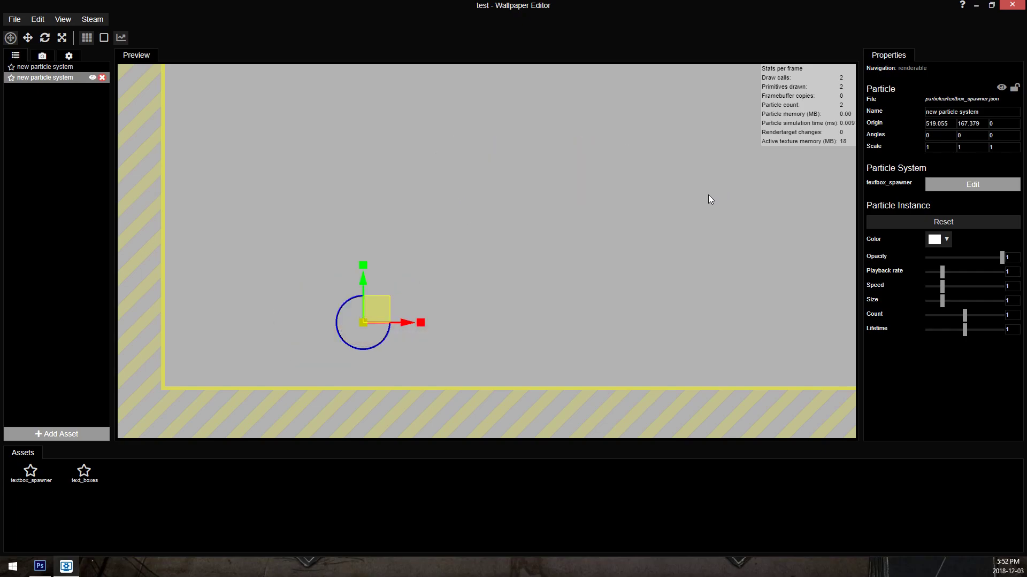
Step: Set the particle instance's playback rate to 3 and save, previewing bubbles respawning in turn
key("ctrl+s")
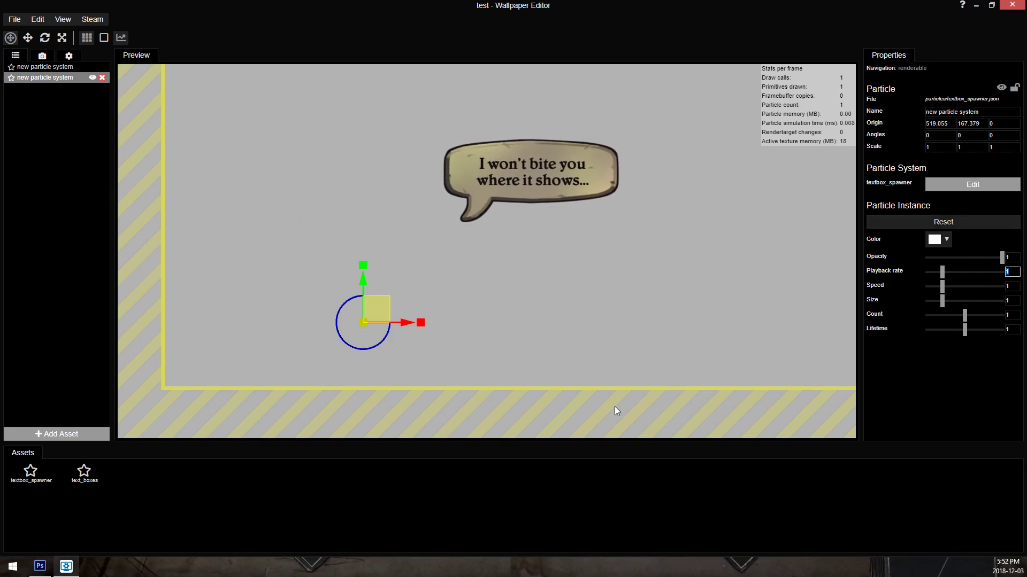
type("3")
key("Return")
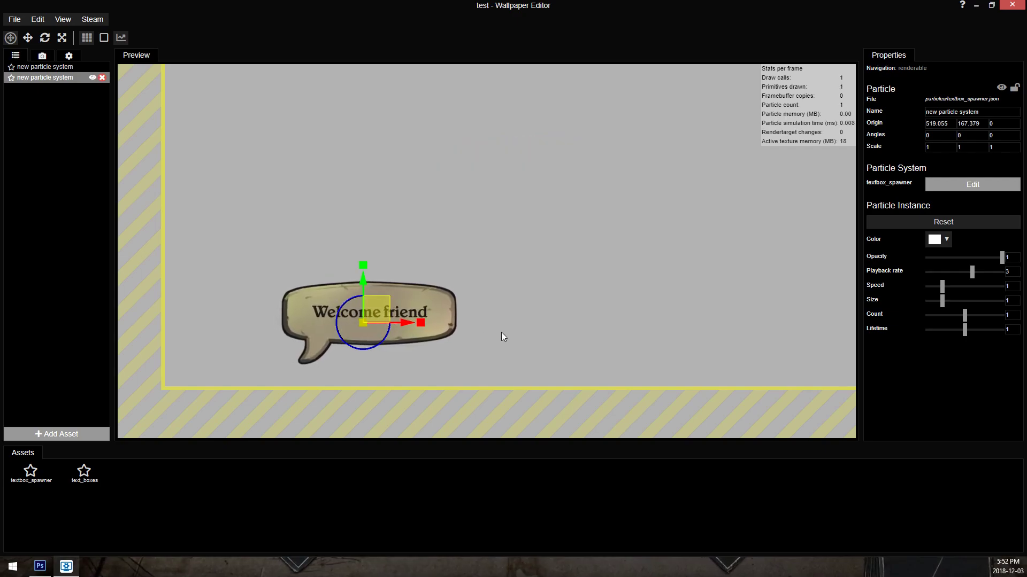
key("ctrl+s")
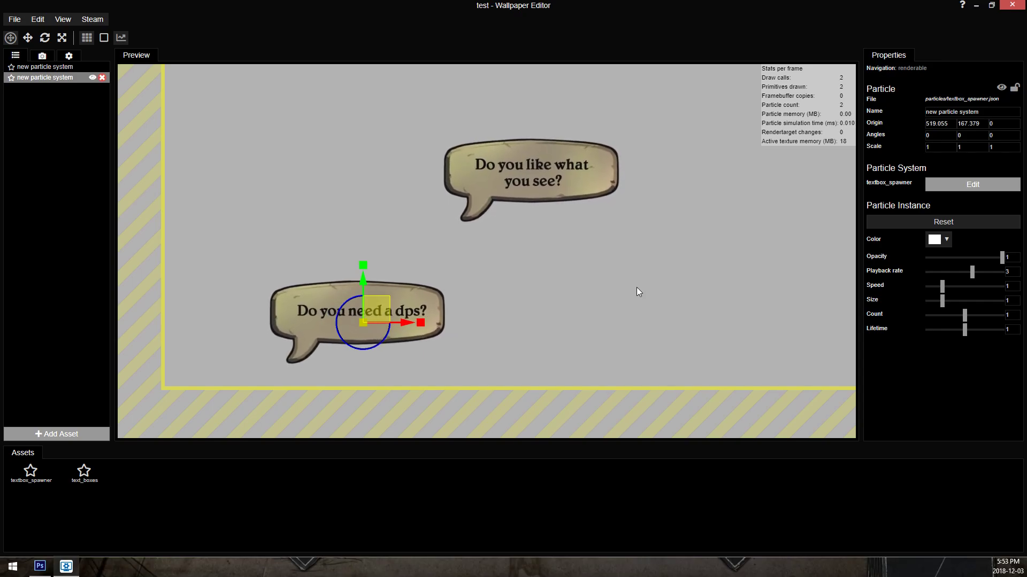
mouse_move(637, 291)
left_mouse_down()
mouse_move(639, 311)
mouse_move(703, 238)
left_mouse_up()
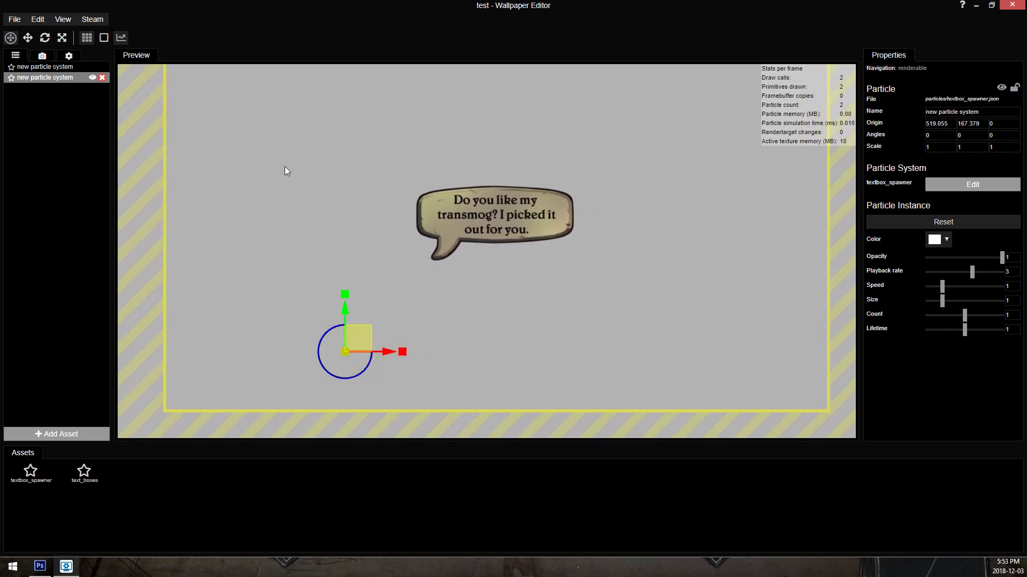